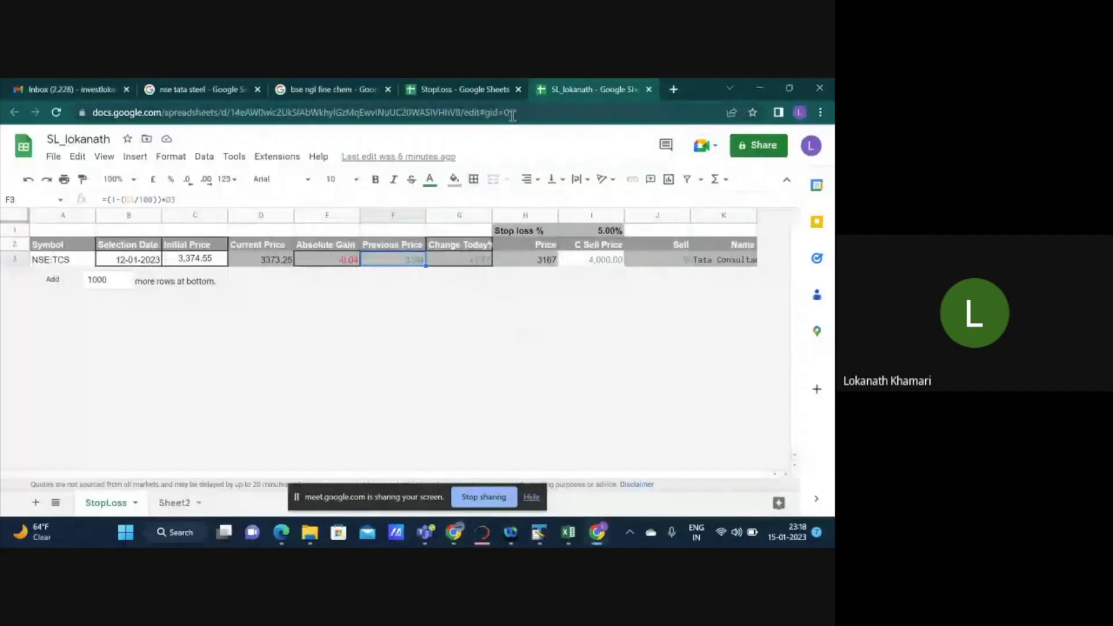
Close the SL_lokanath copy and switch back to the view-only StopLoss spreadsheet.
click(512, 115)
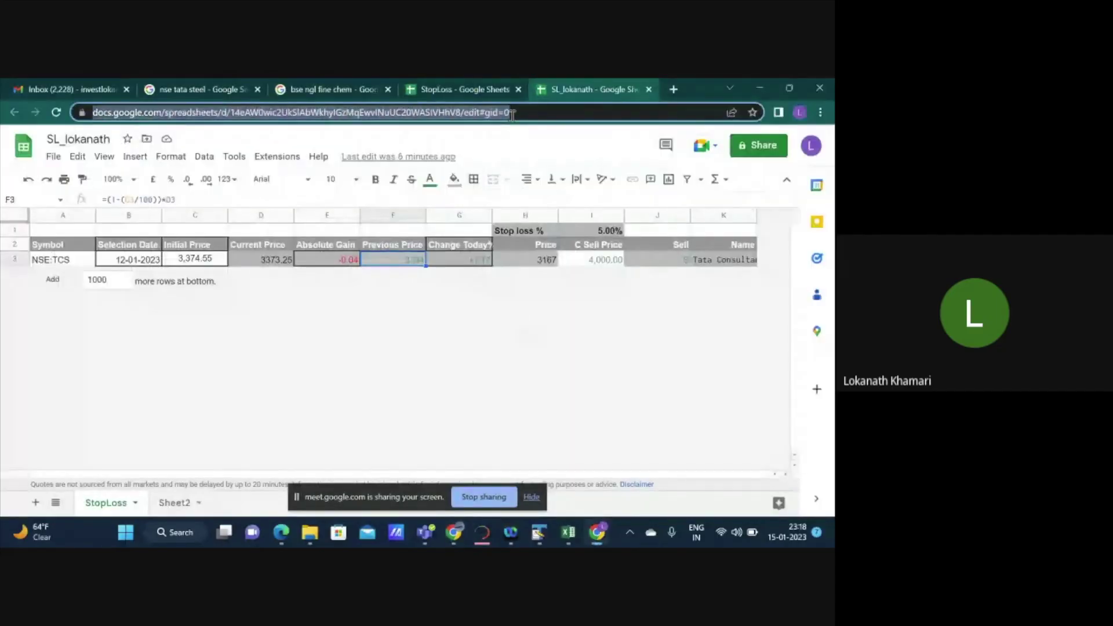
click(647, 90)
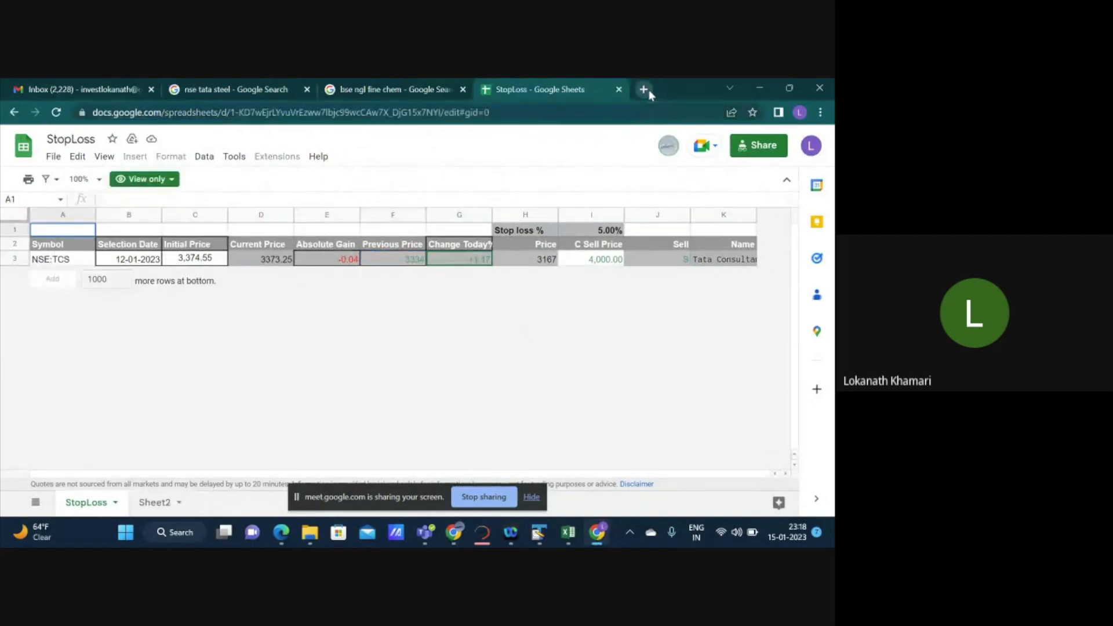
click(567, 111)
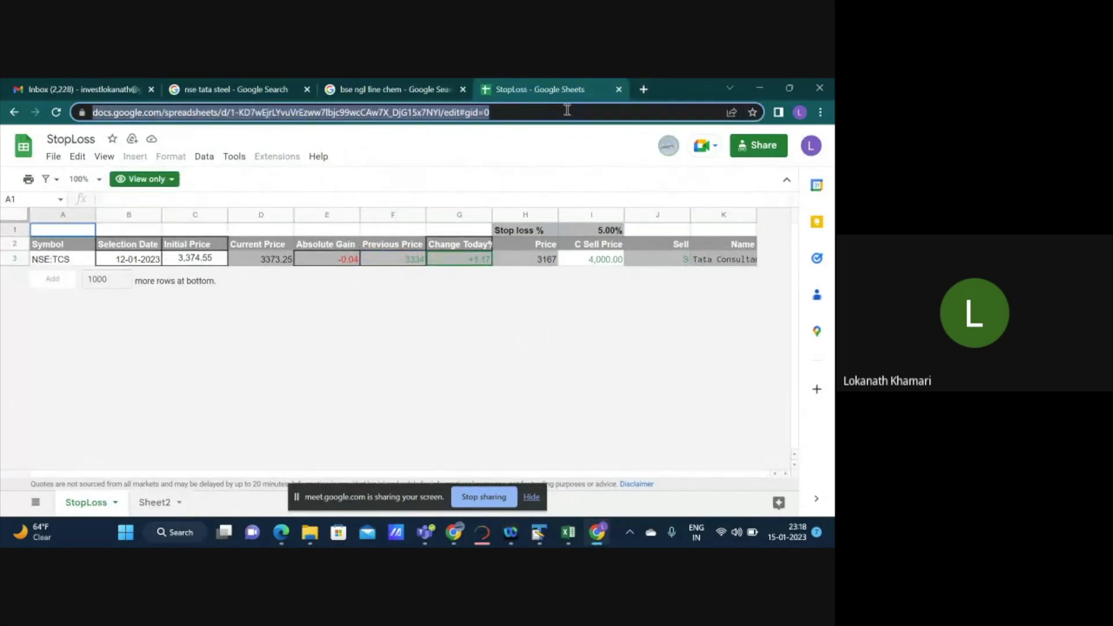
Inspect the Previous Price formula in cell F3 of the TCS row and bring up the File menu.
click(471, 157)
click(416, 259)
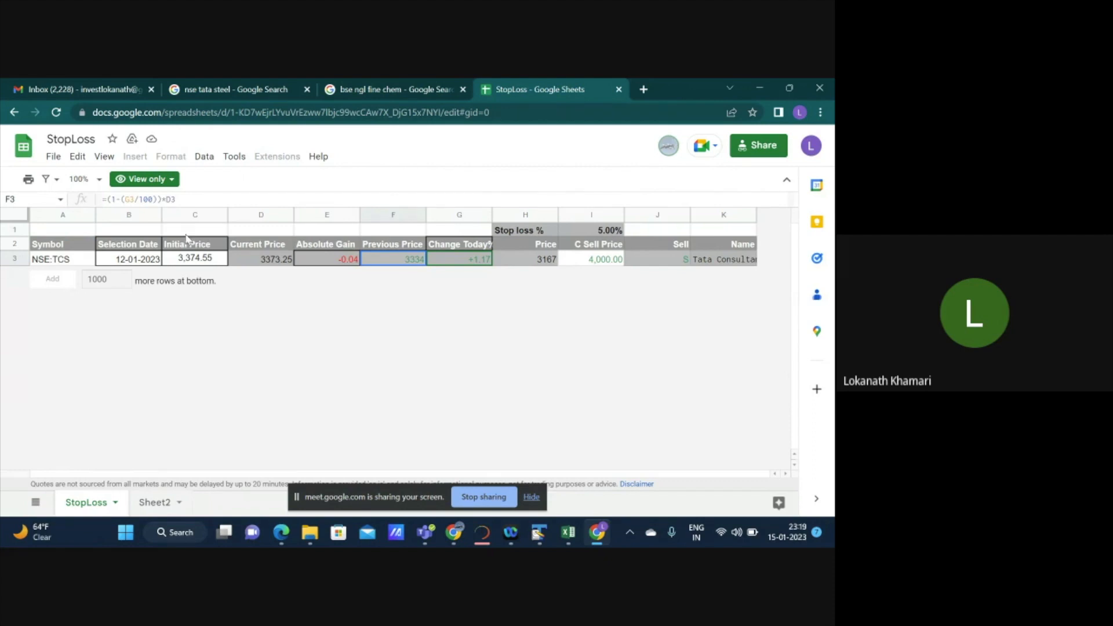
click(52, 156)
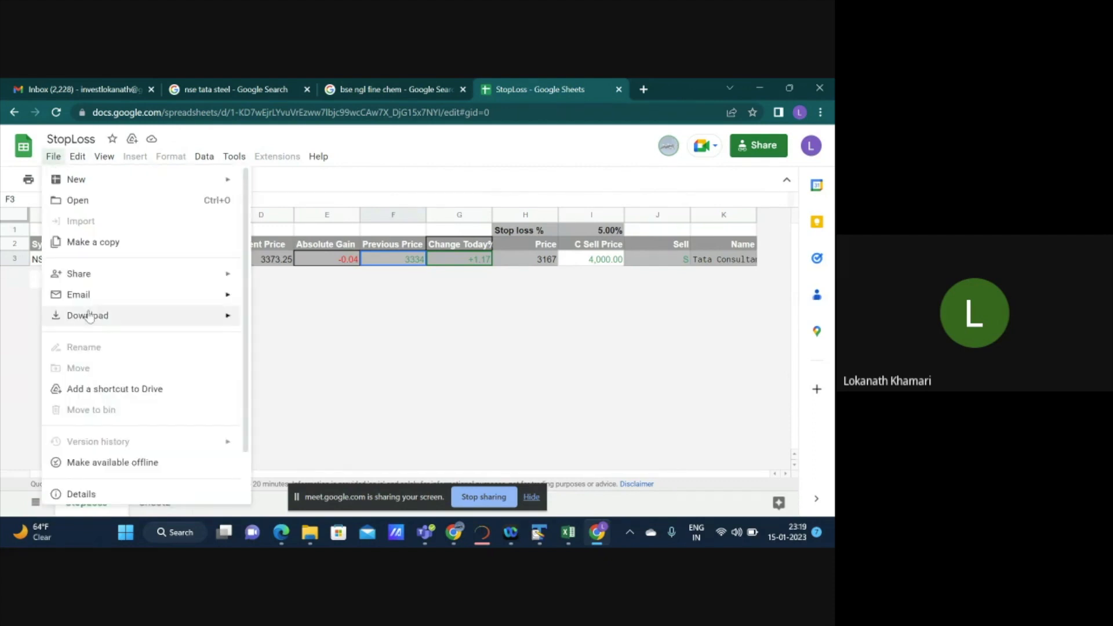
Make a copy of StopLoss named SL_lokanath1.1 in My Drive and confirm its creation.
click(149, 241)
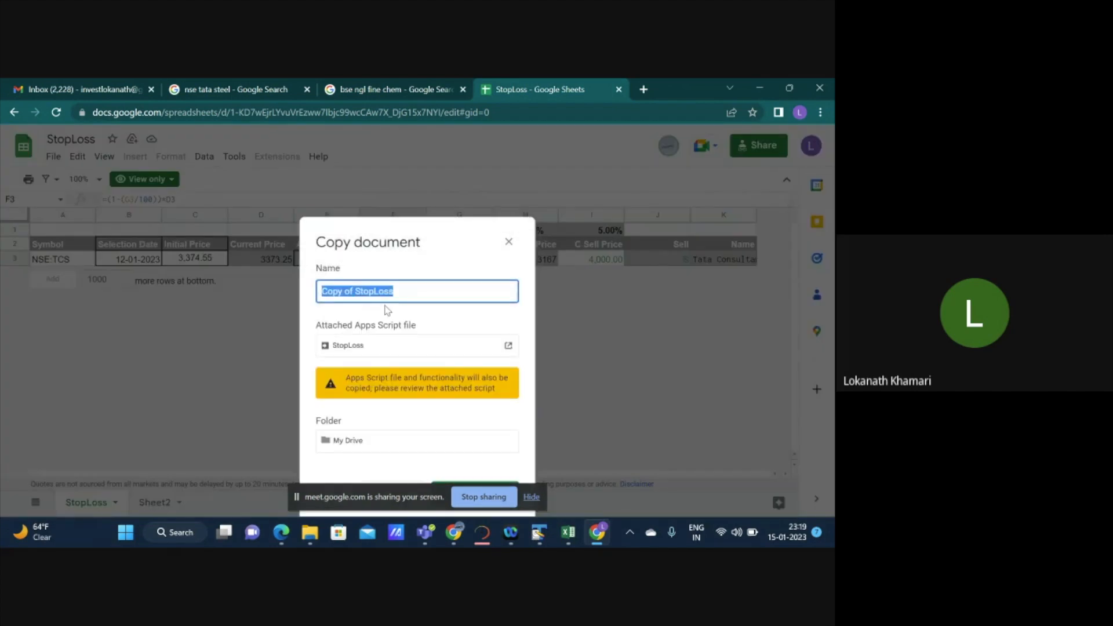
click(413, 293)
key(BackSpace)
key(BackSpace)
key(BackSpace)
key(BackSpace)
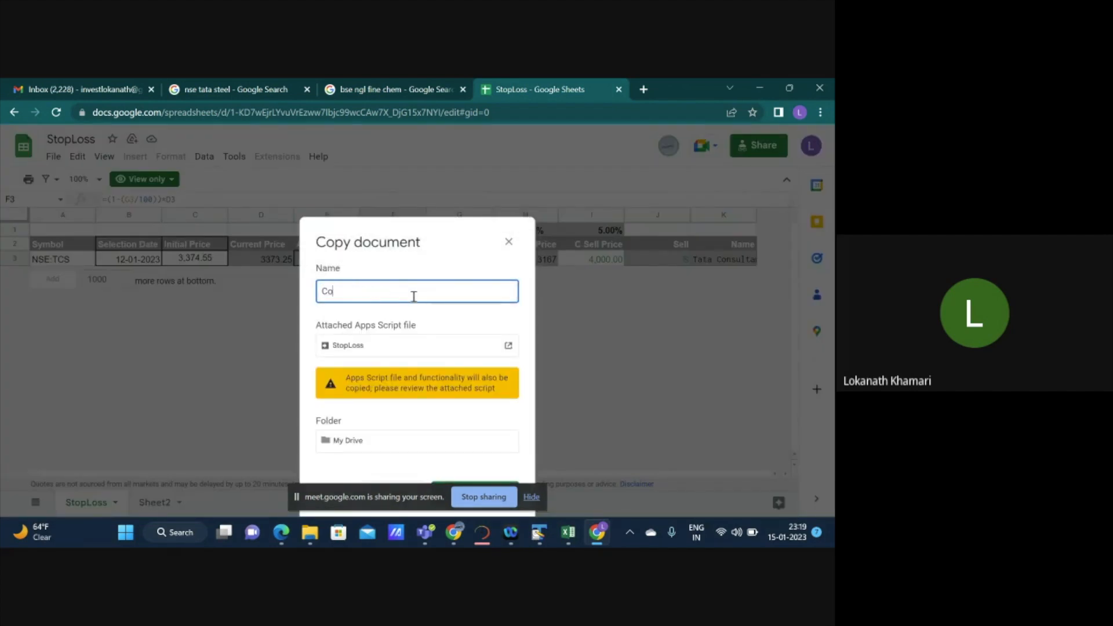
key(BackSpace)
key(BackSpace)
text(SL_)
text(lokanath1.1)
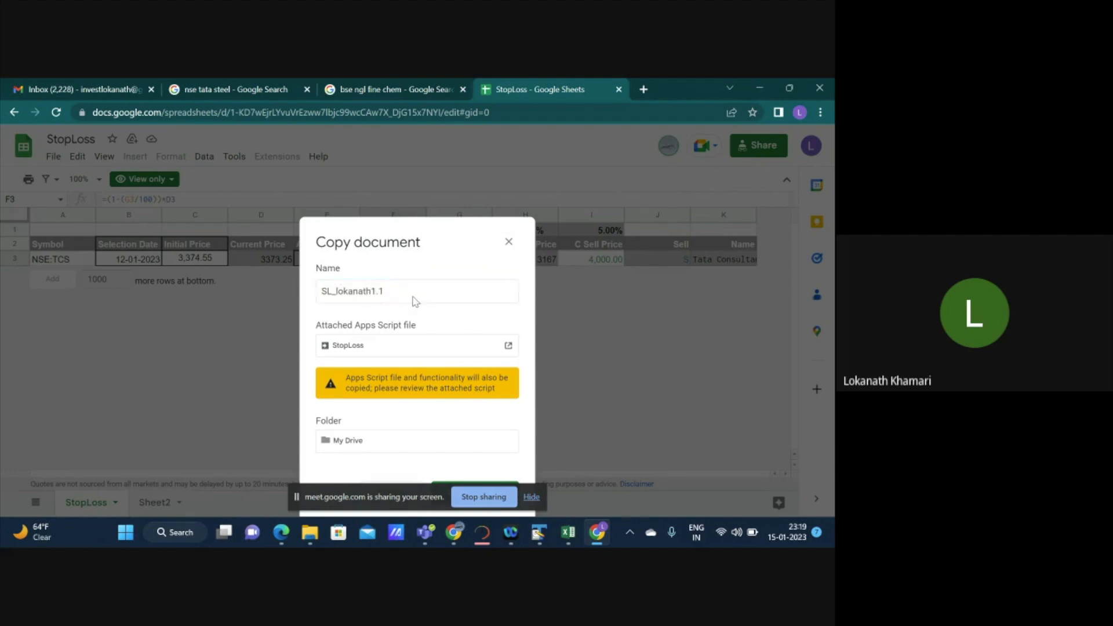
key(Return)
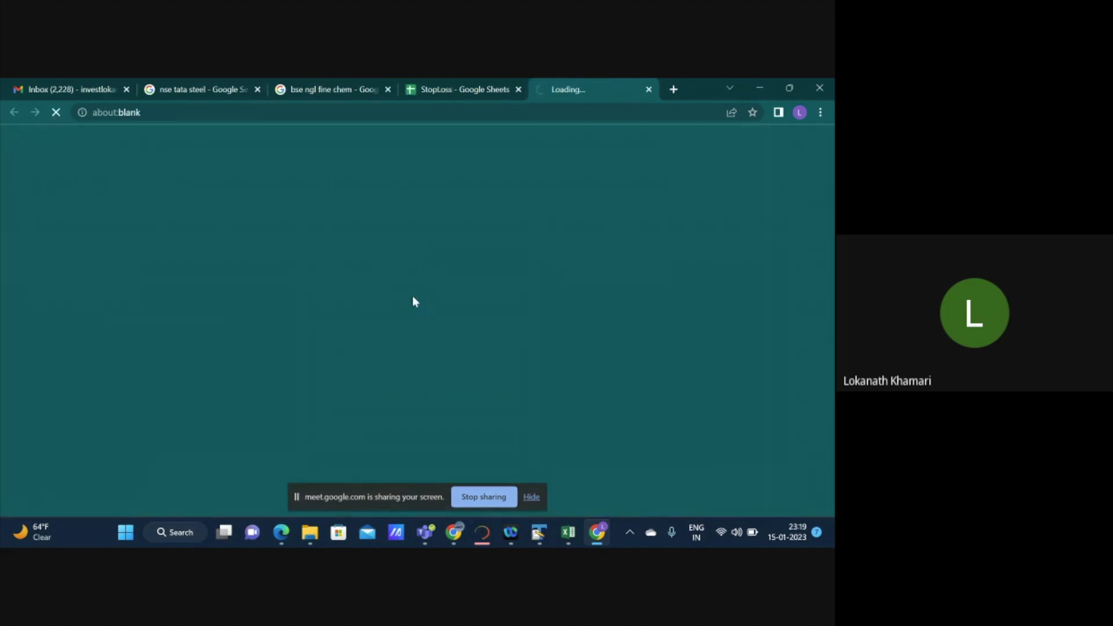
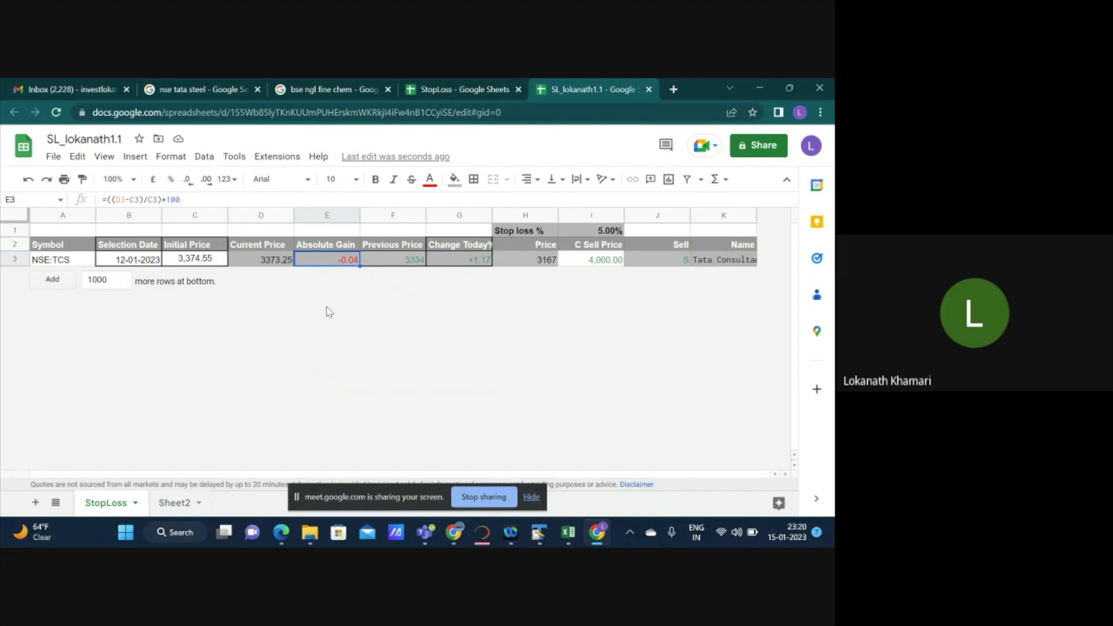
Review the NSE:TCS row's symbol, selection date, initial price, current price and absolute gain formulas.
key(Left)
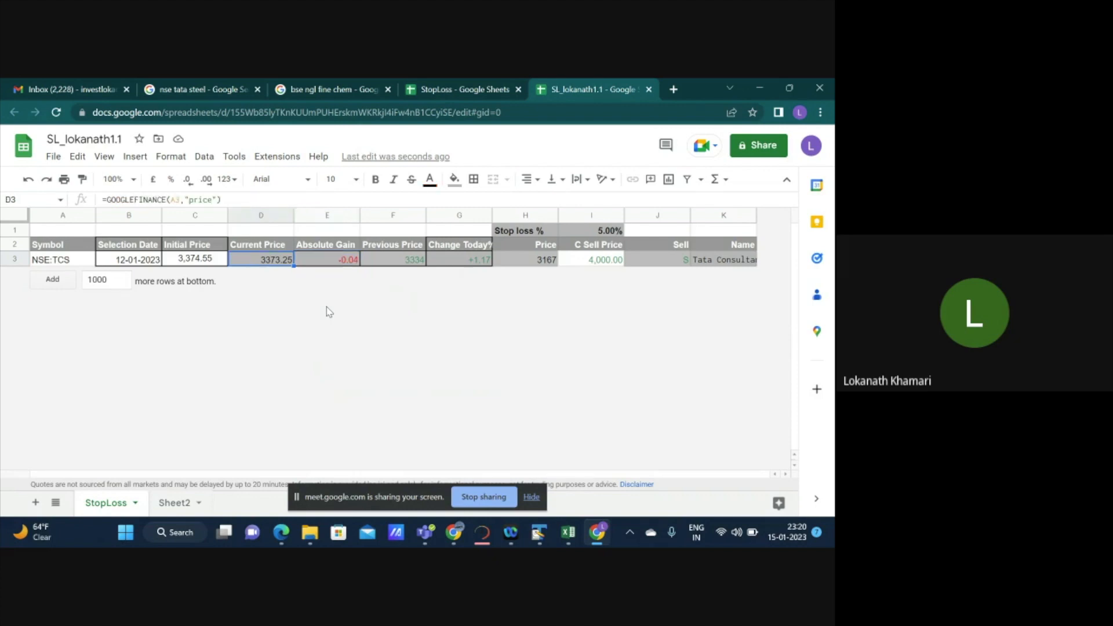
key(Left)
key(Left)
key(Left)
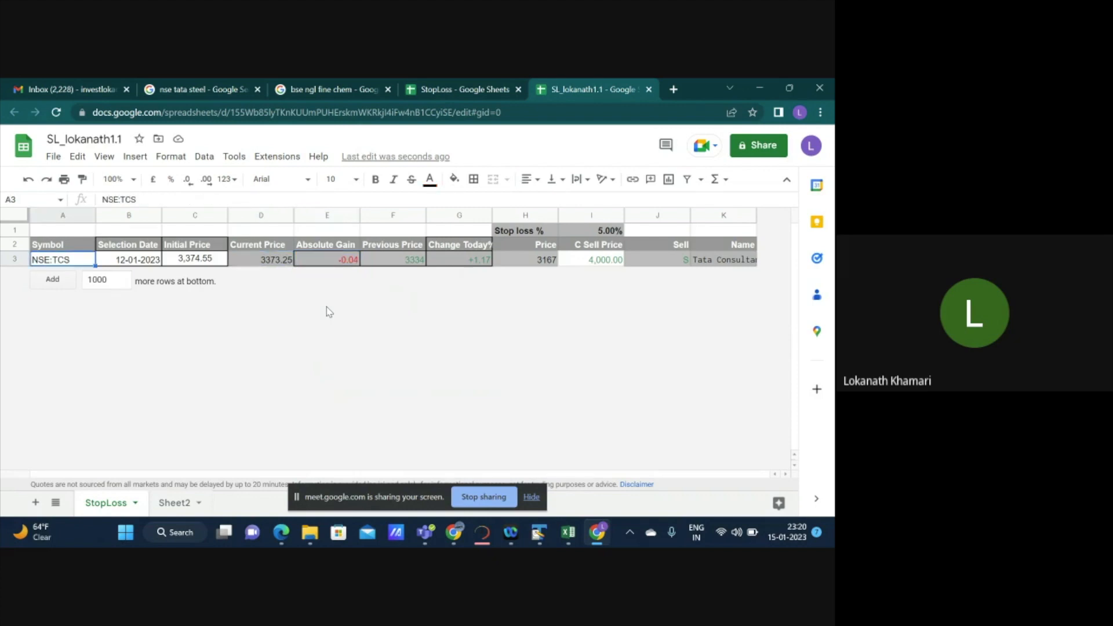
key(Right)
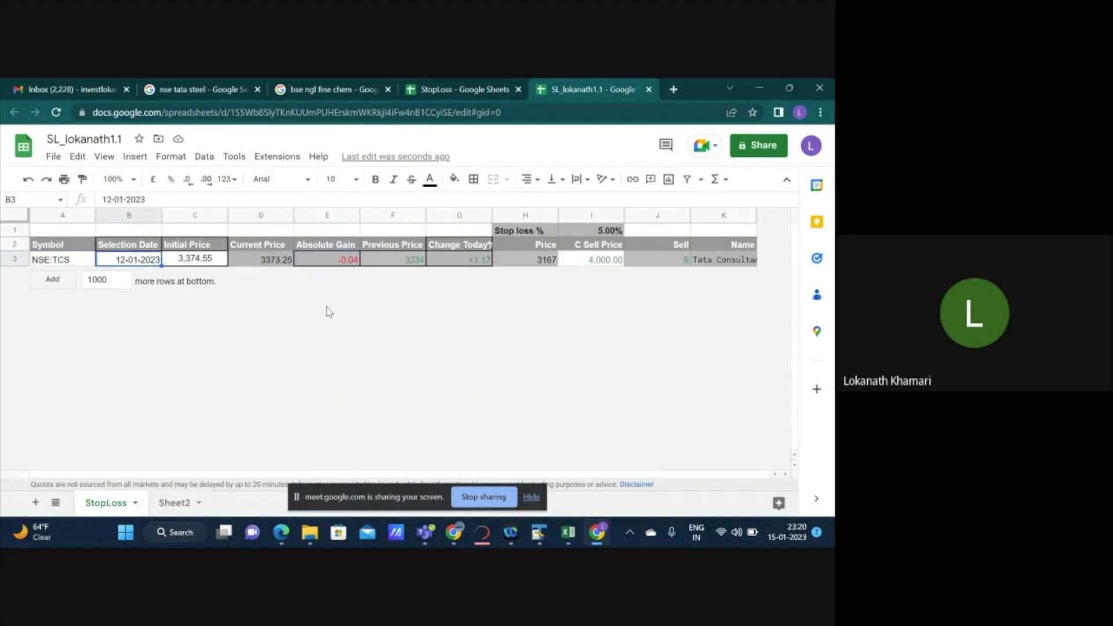
key(Right)
key(Right)
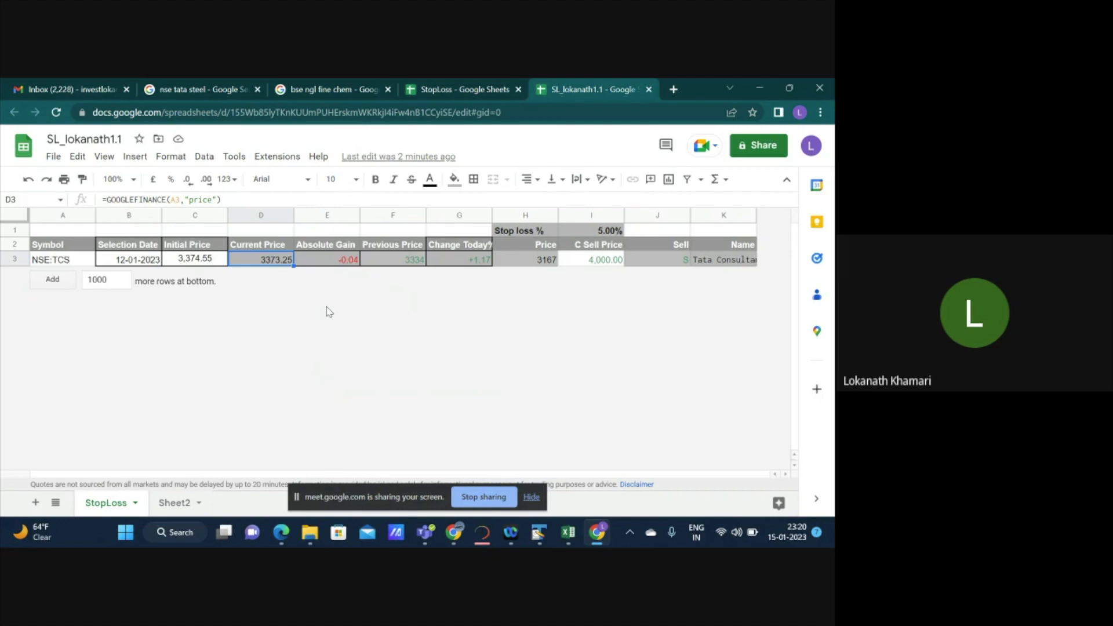
key(Left)
key(Left)
key(Left)
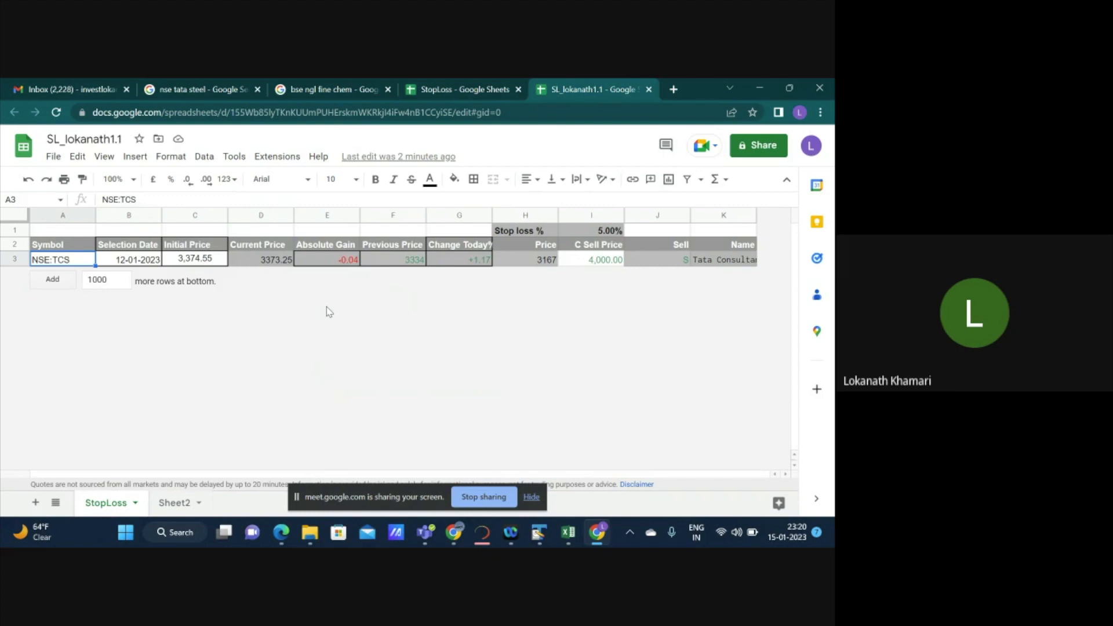
key(Right)
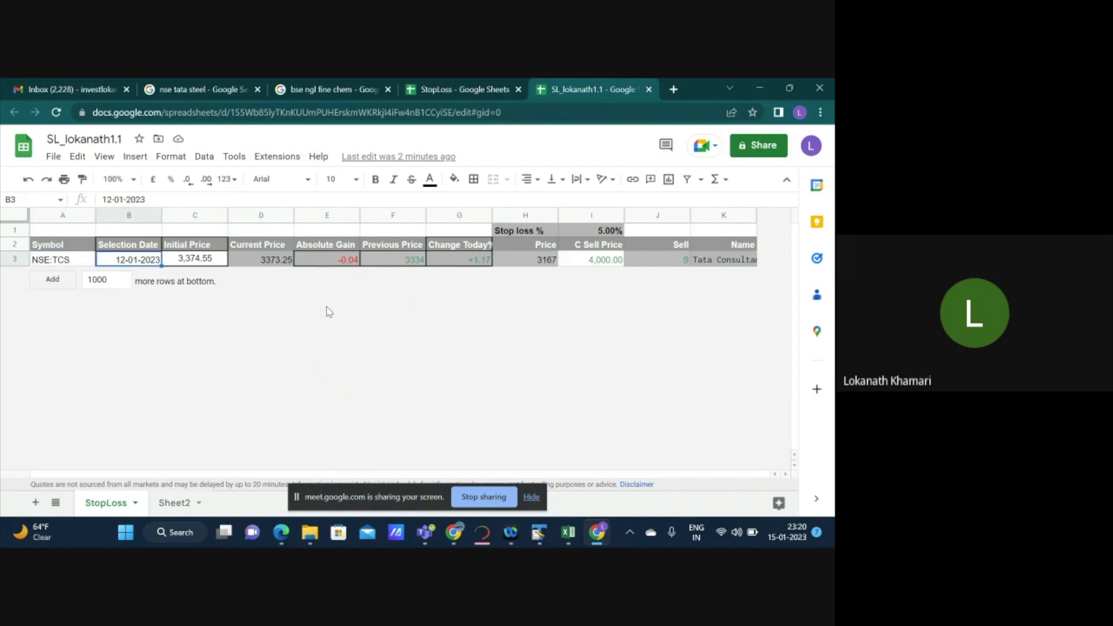
key(Right)
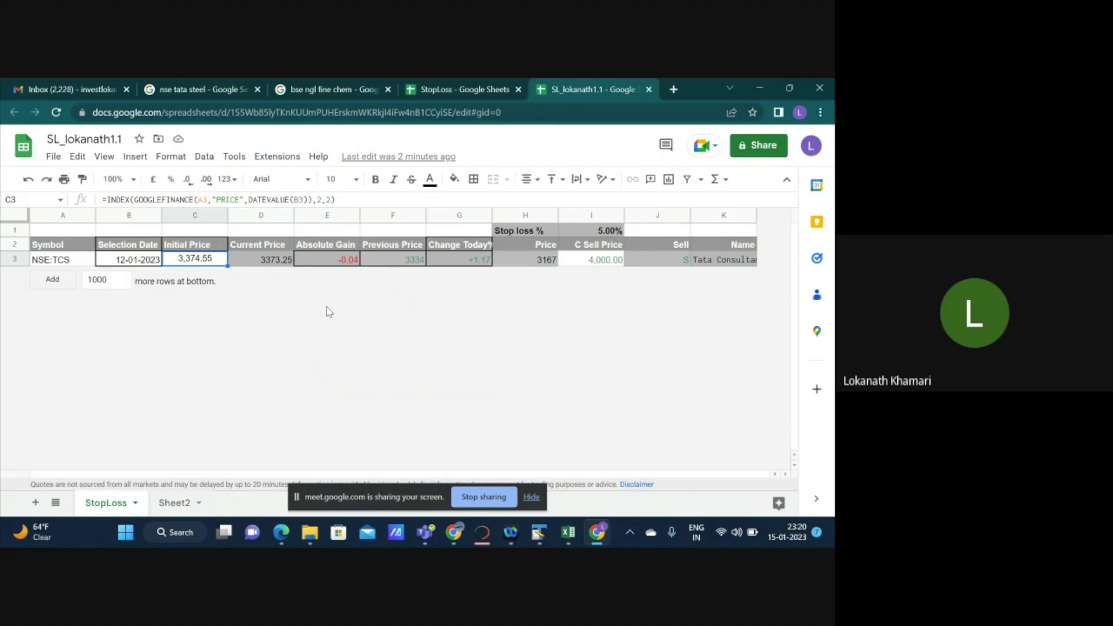
key(Right)
key(Right)
key(Left)
key(Left)
key(Left)
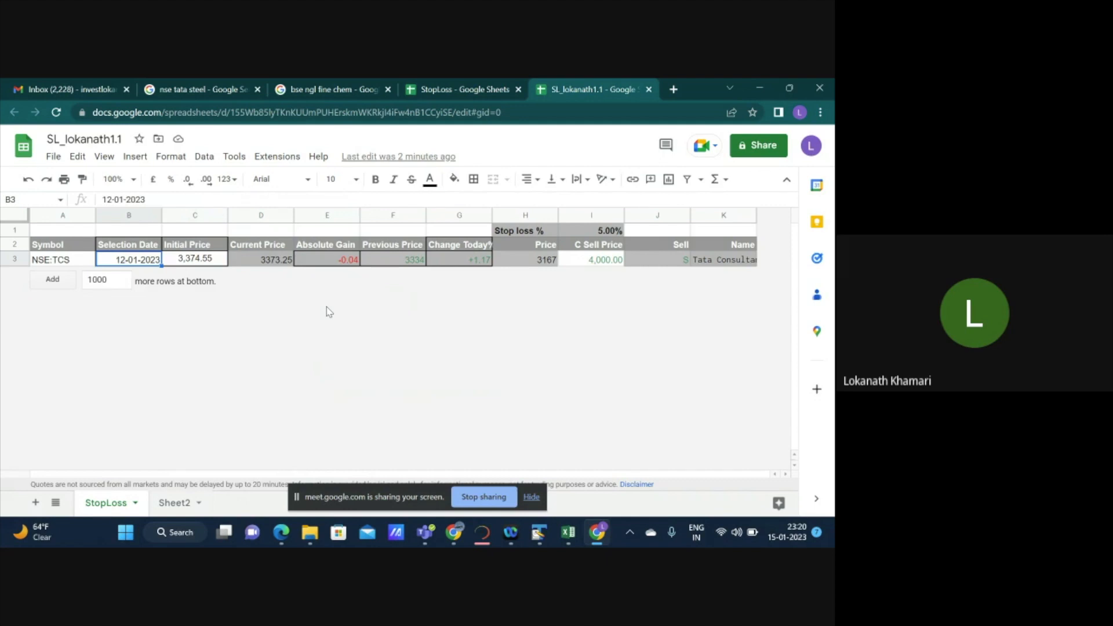
Change the TCS selection date to 11-01-2023 so the initial price recalculates to 3,334.35 and gain to +1.17.
click(113, 200)
text(=)
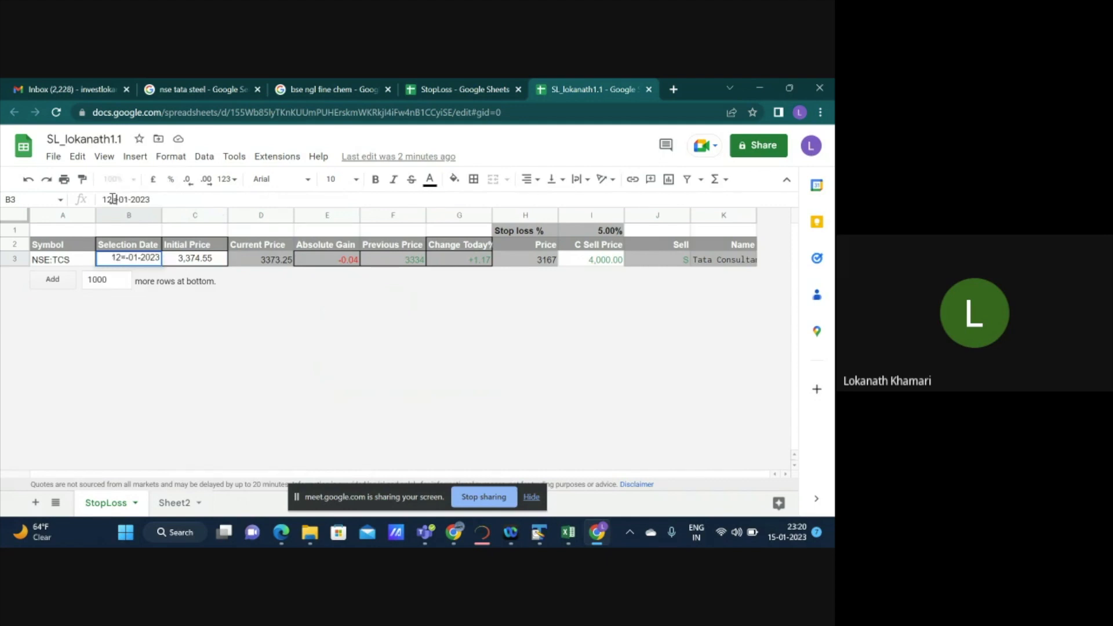
key(BackSpace)
text(1)
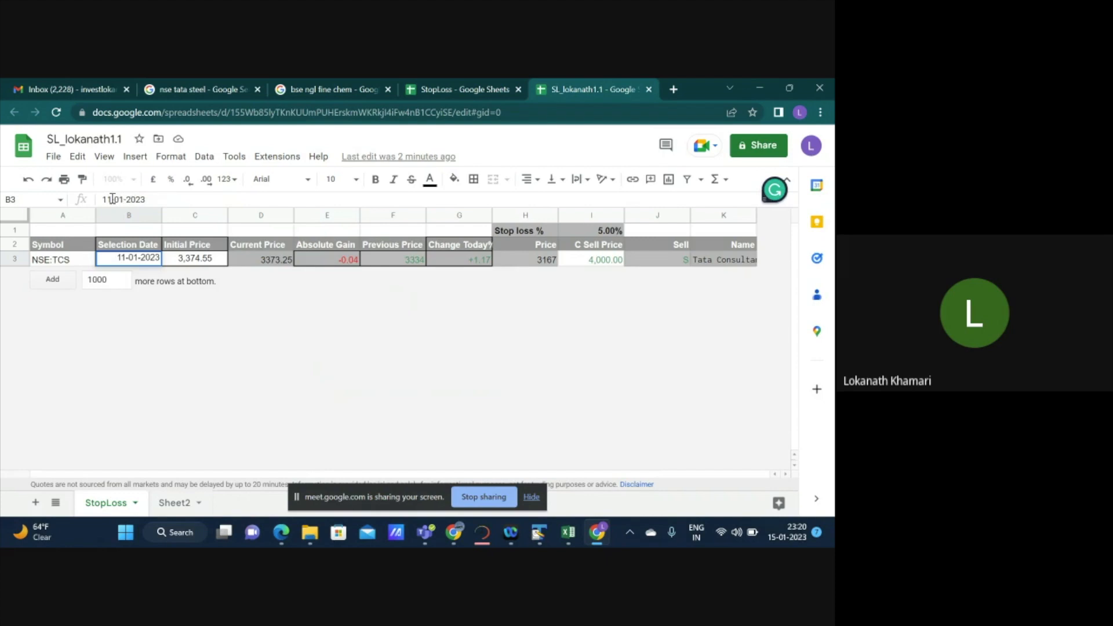
key(Return)
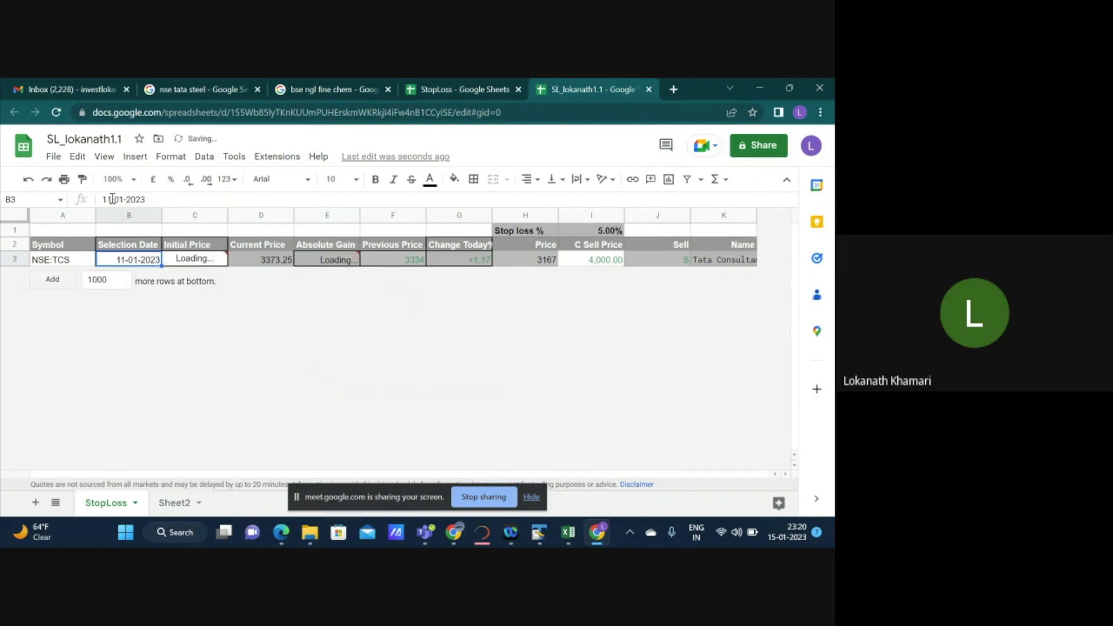
key(Up)
key(Right)
key(Down)
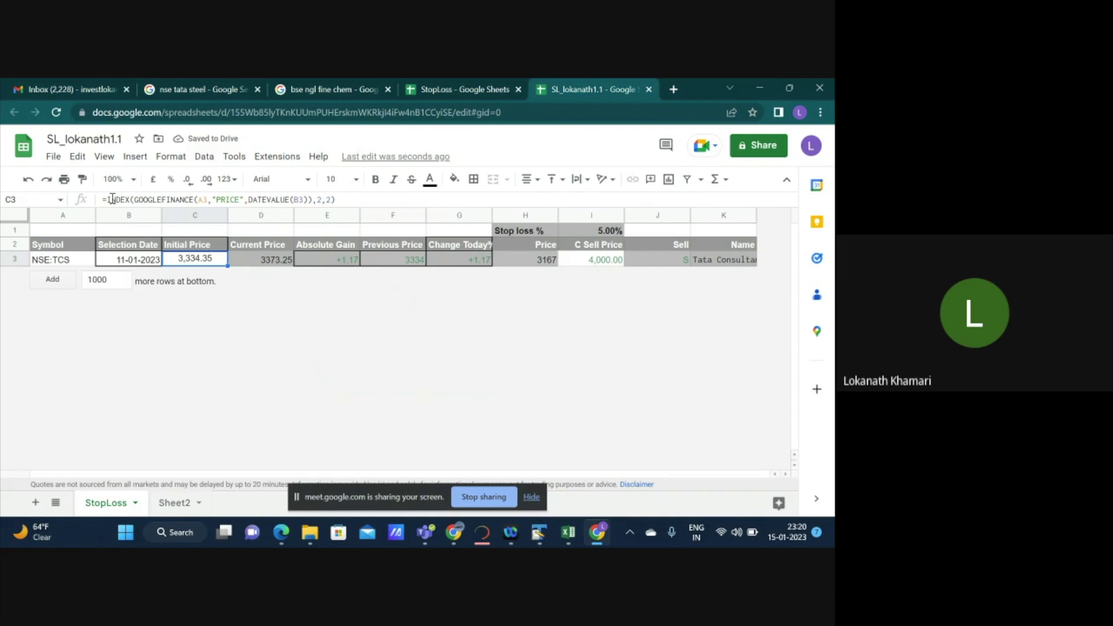
key(Right)
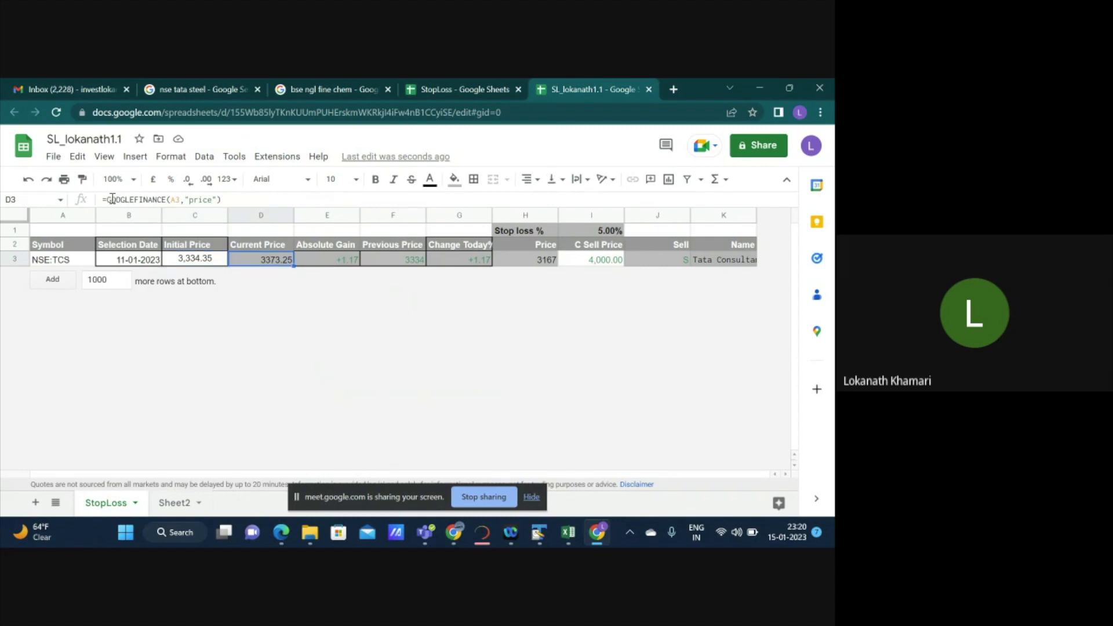
key(Right)
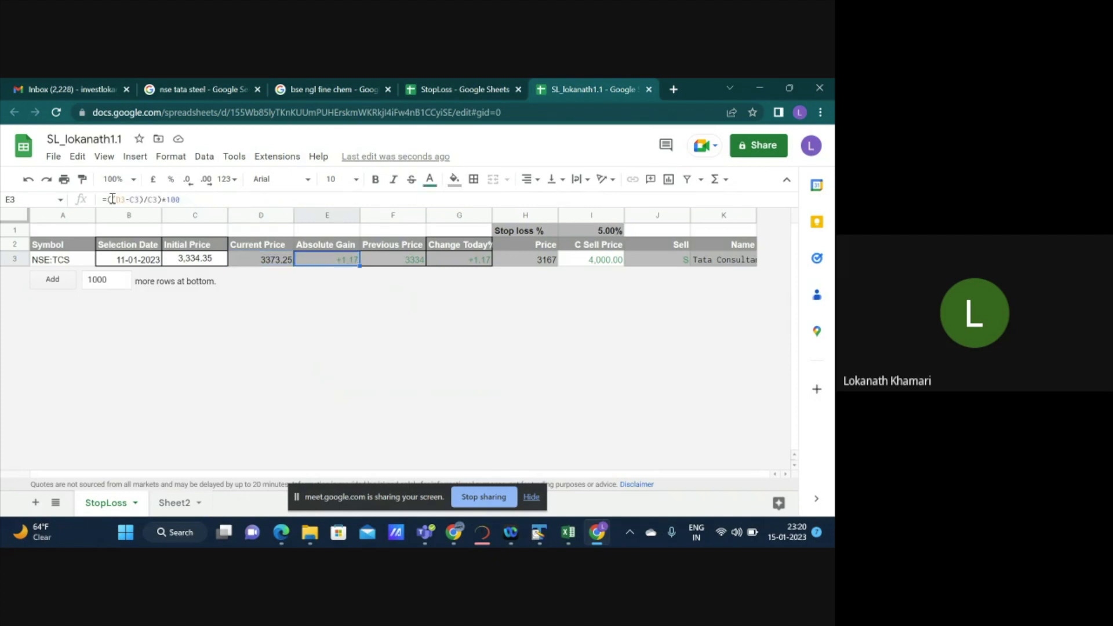
key(Right)
key(Left)
key(Left)
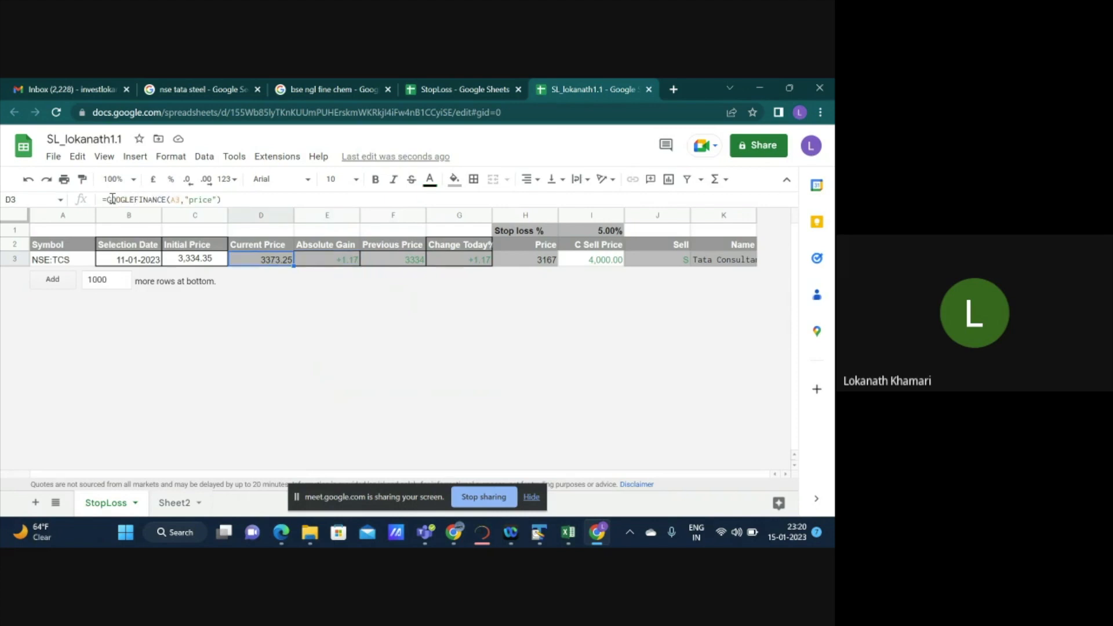
key(Right)
key(Right)
key(Up)
key(Up)
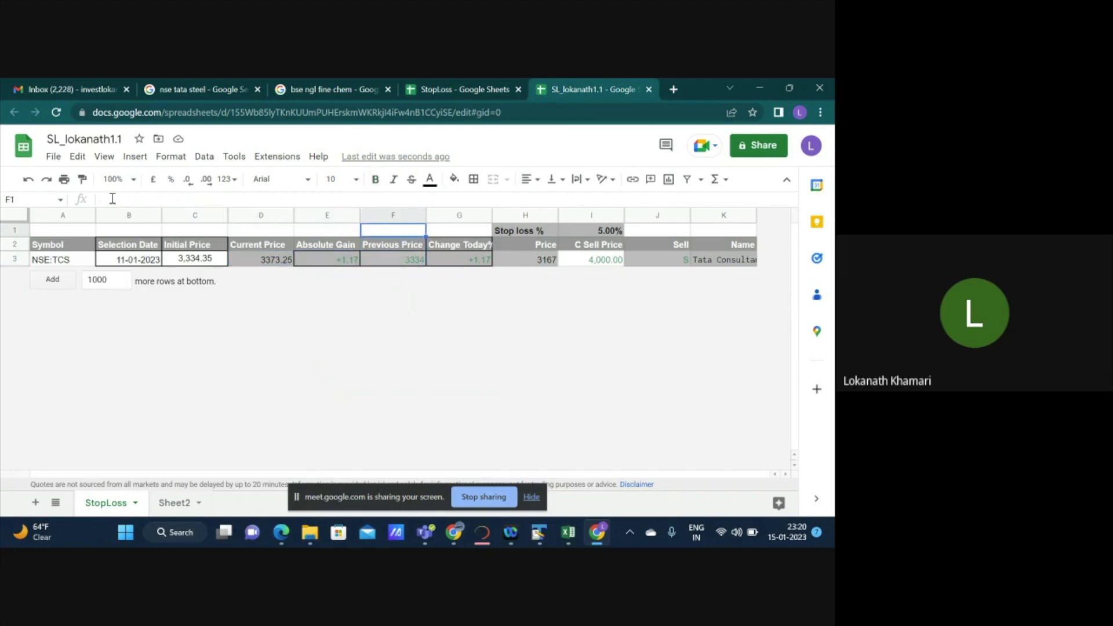
key(Down)
key(Down)
key(Left)
key(Left)
key(Right)
key(Right)
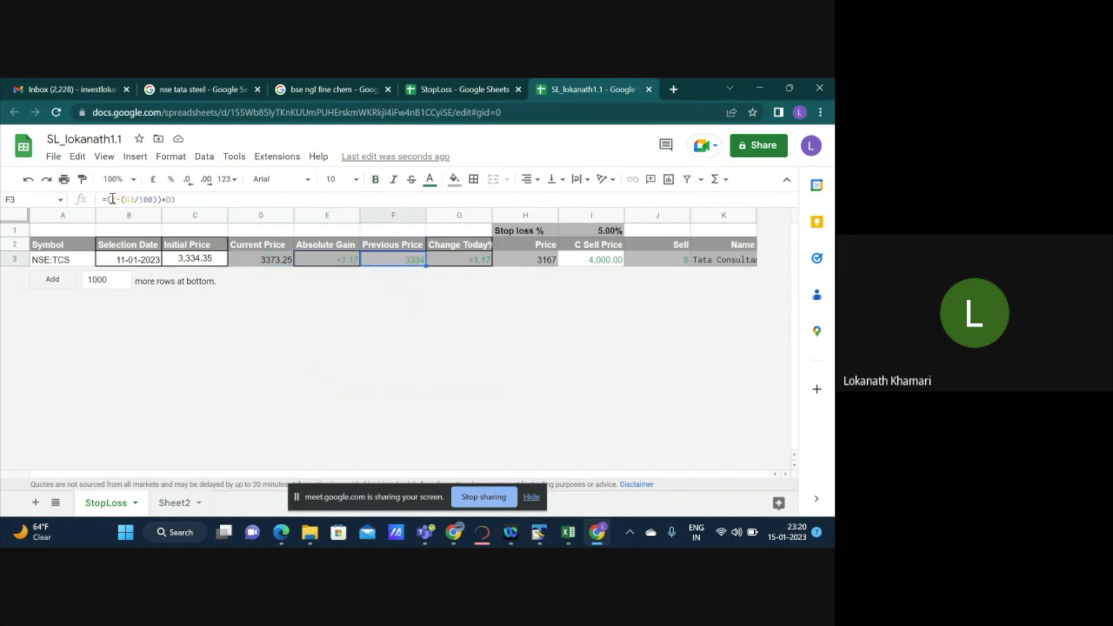
key(Right)
key(Left)
key(Right)
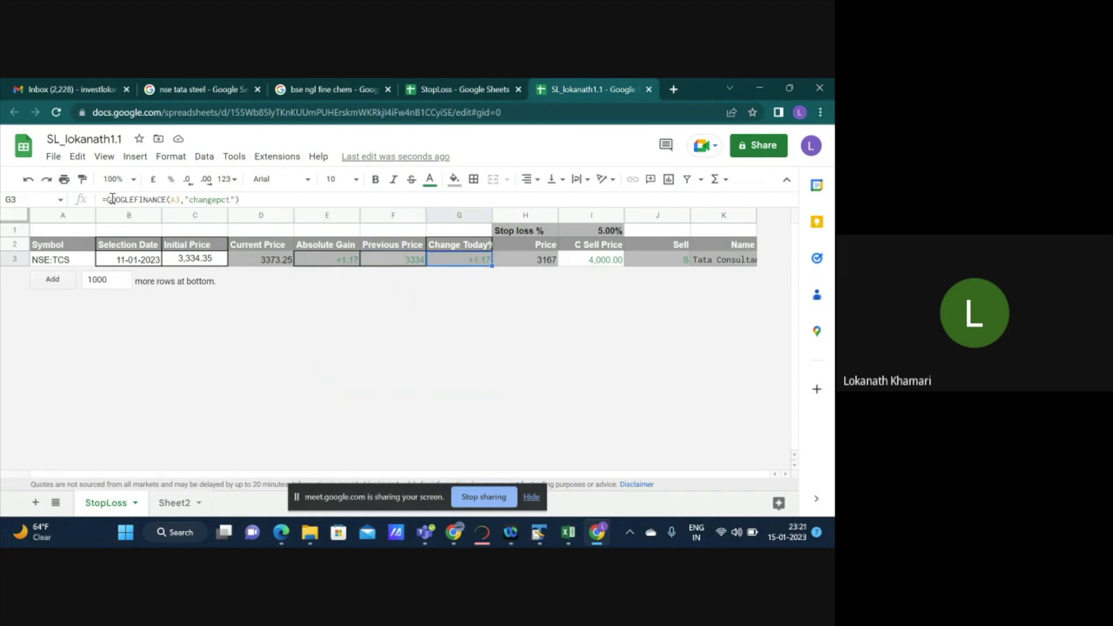
key(Right)
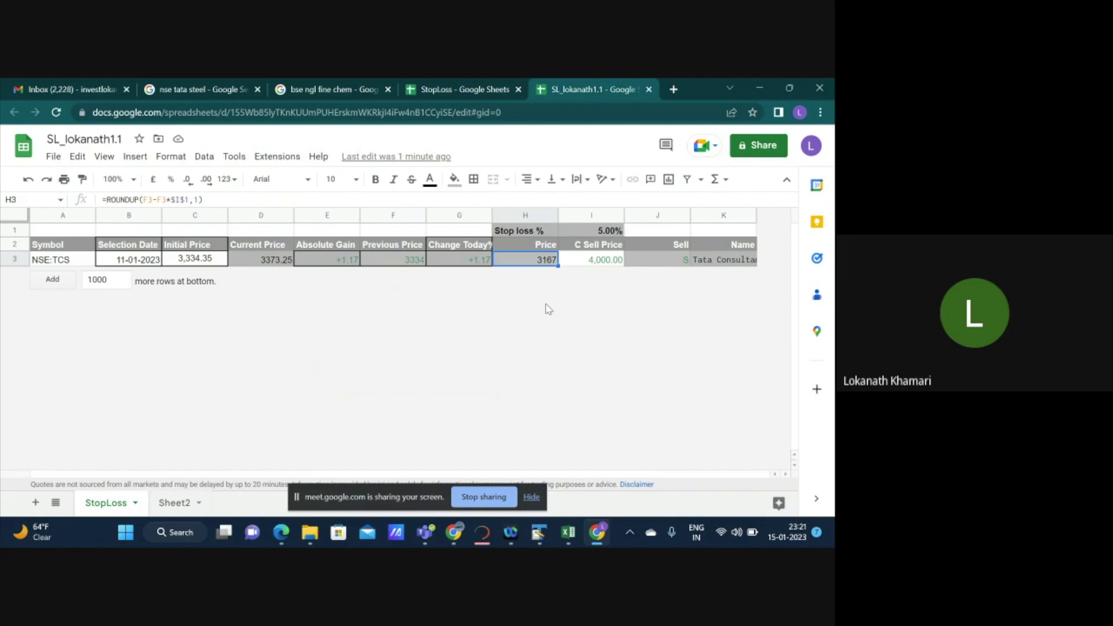
key(Right)
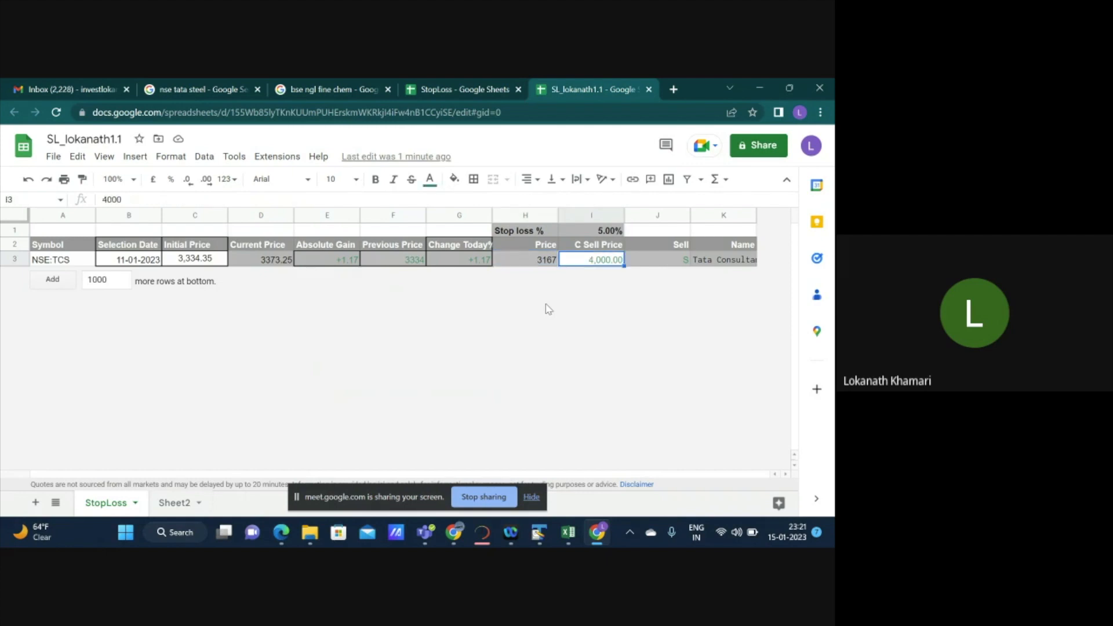
key(Up)
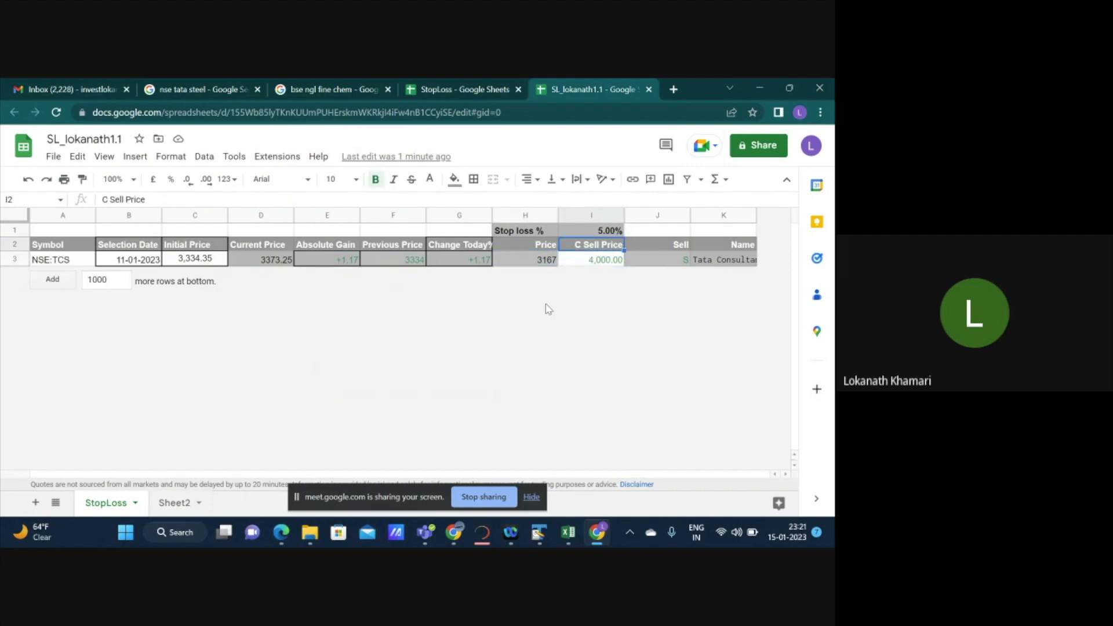
key(Down)
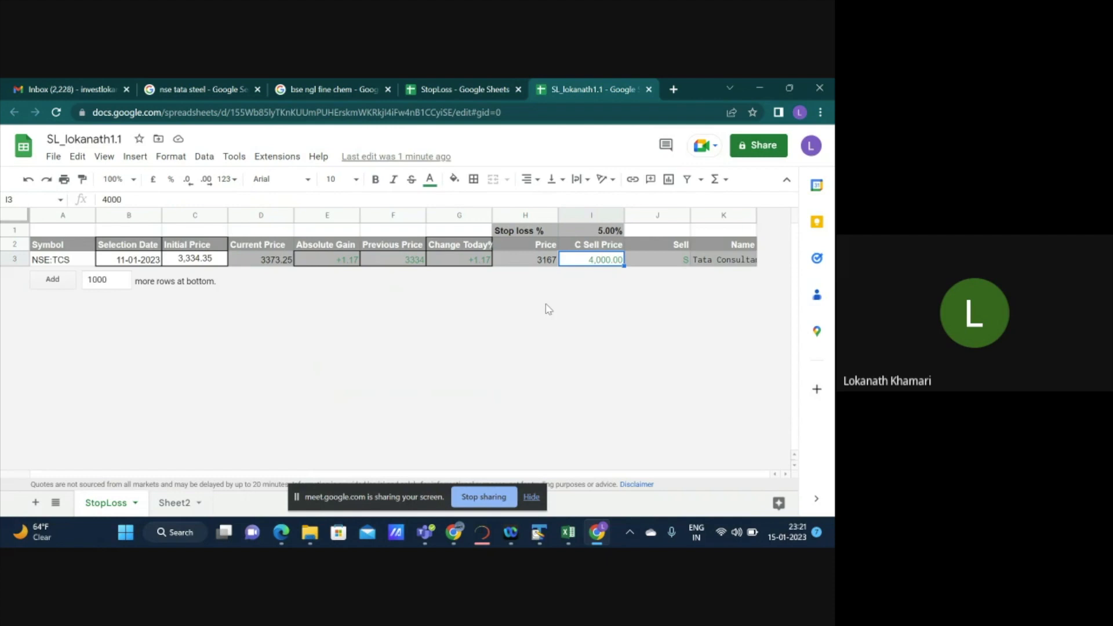
key(Left)
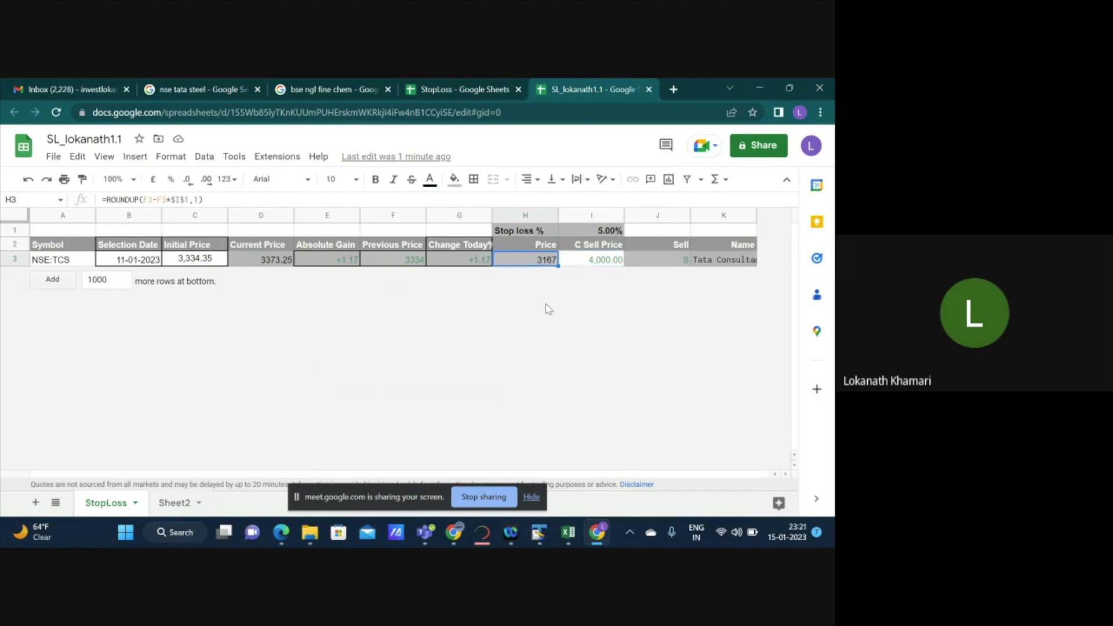
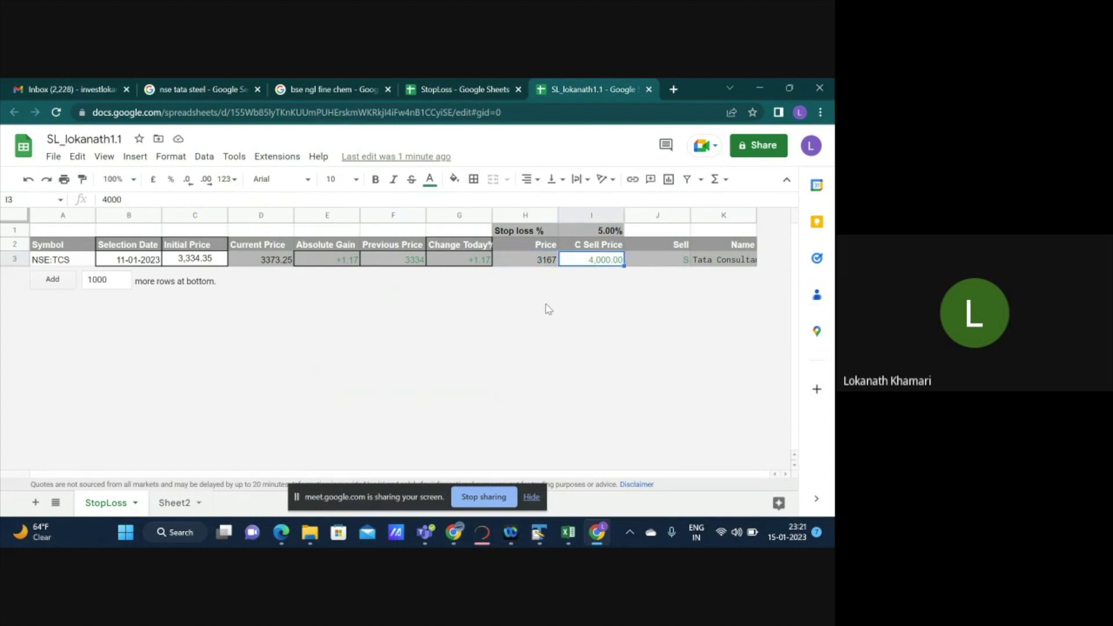
Add three more rows at the bottom of the stop-loss sheet.
key(Left)
key(Right)
double_click(128, 281)
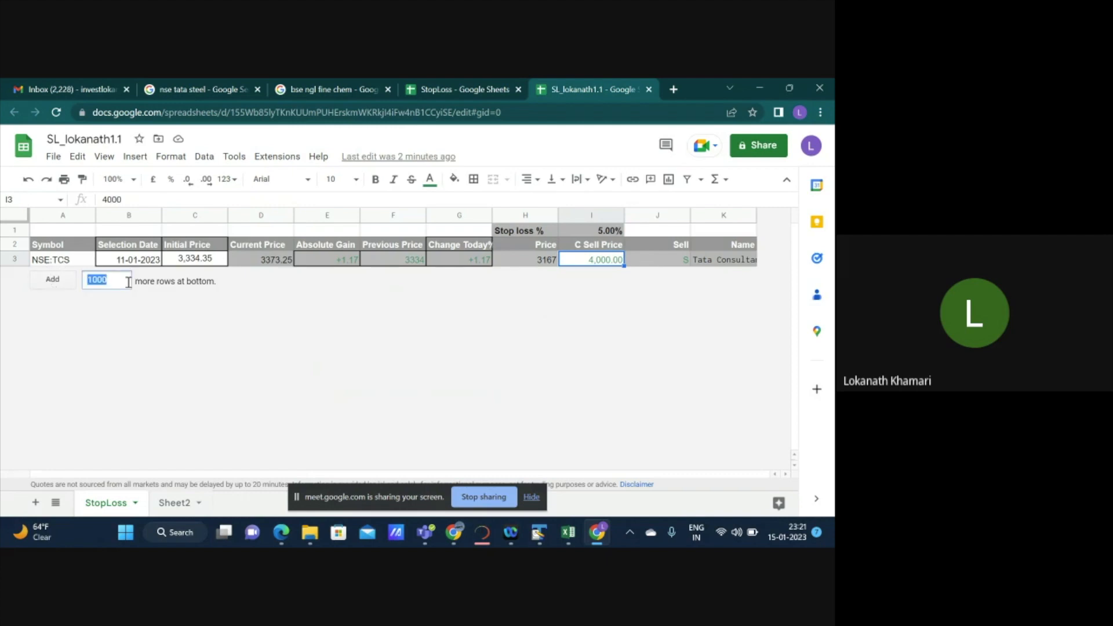
text(3)
key(Return)
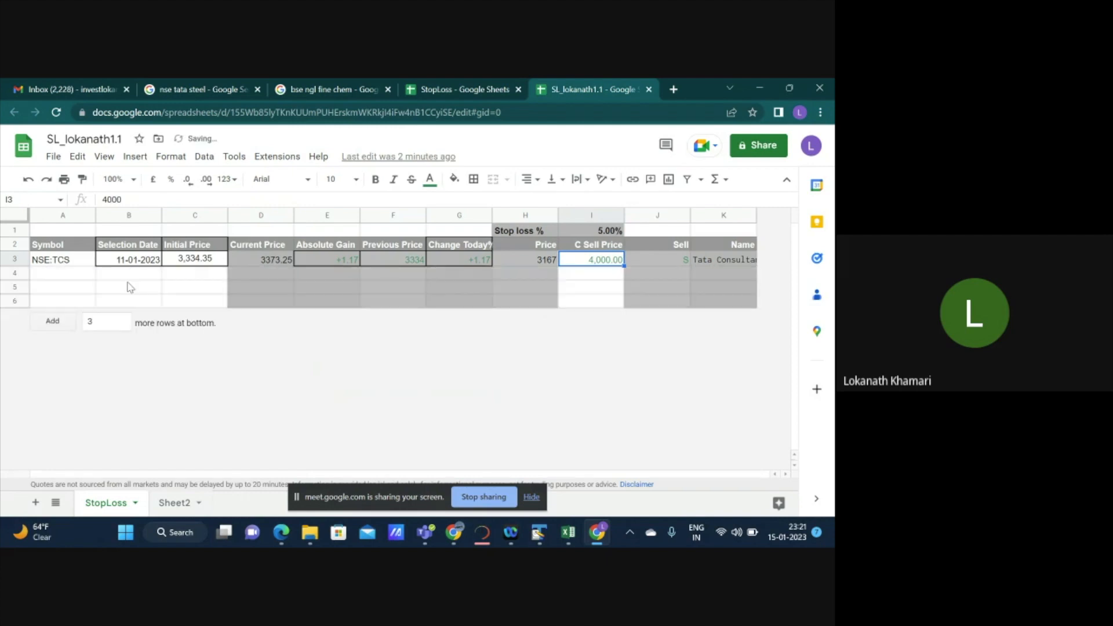
click(203, 83)
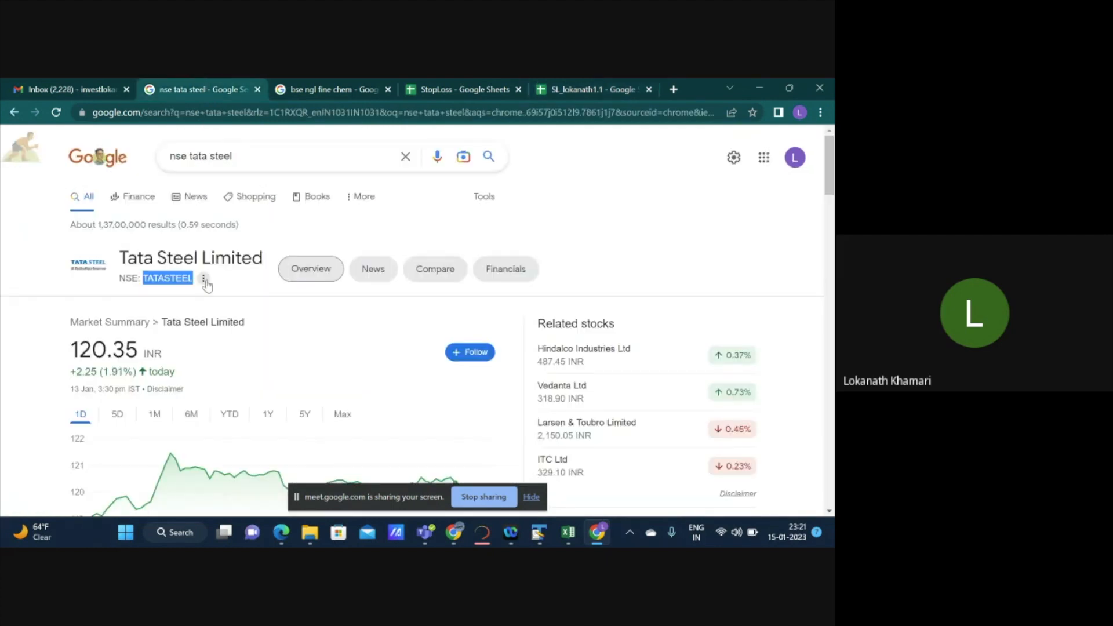
click(572, 90)
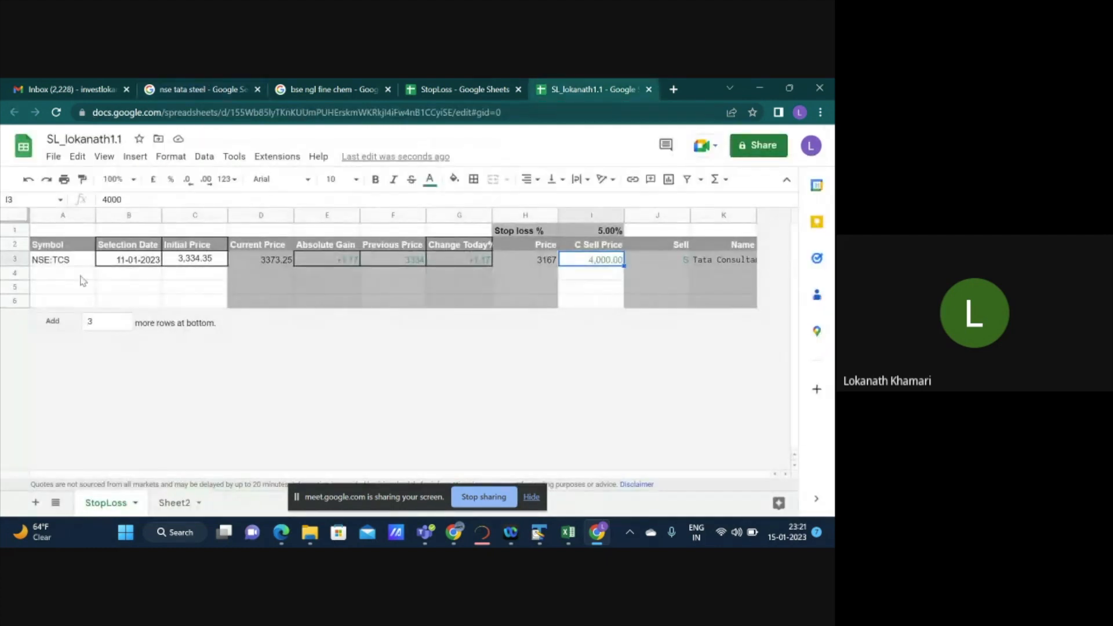
Duplicate the TCS row (row 3) into row 4.
click(17, 259)
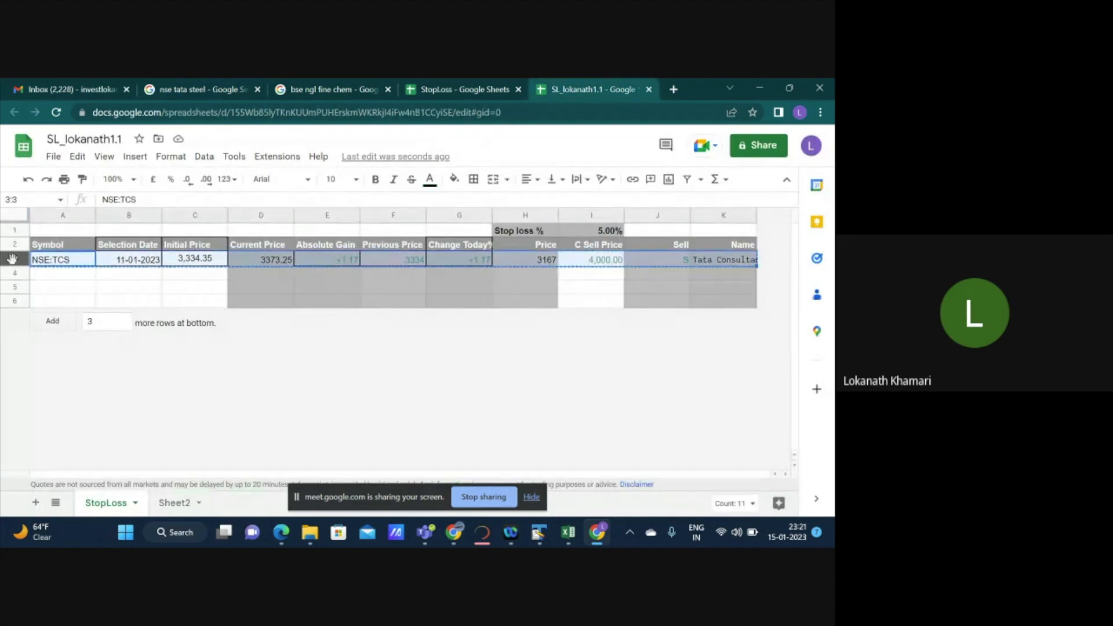
key(ctrl+c)
click(15, 274)
key(ctrl+v)
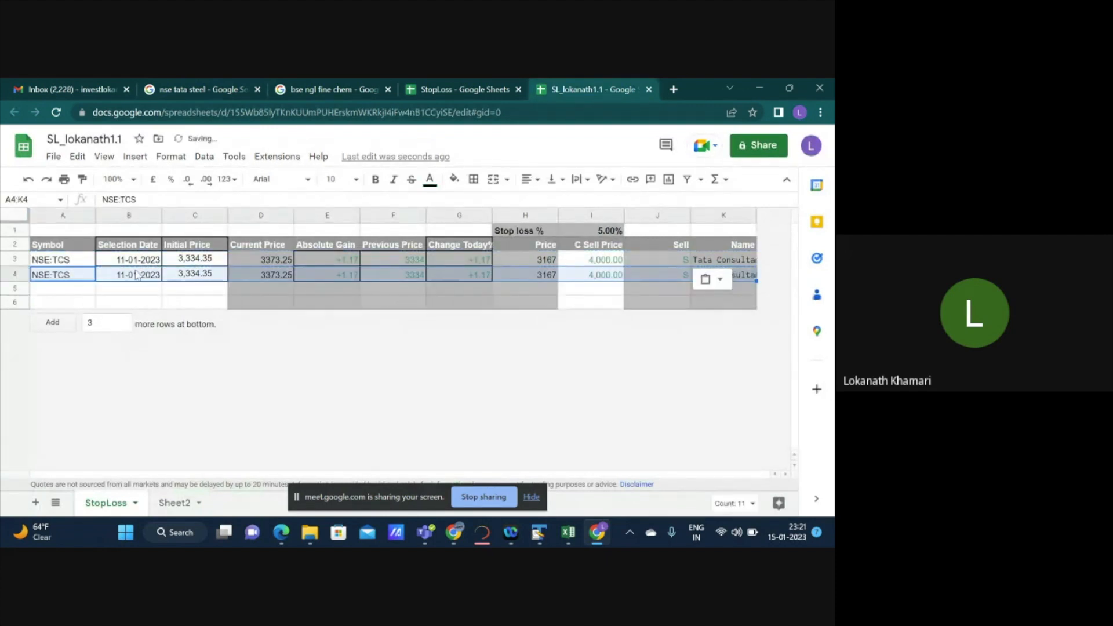
Look up Tata Steel's NSE symbol and start replacing TCS in the row 4 symbol.
click(462, 88)
click(335, 88)
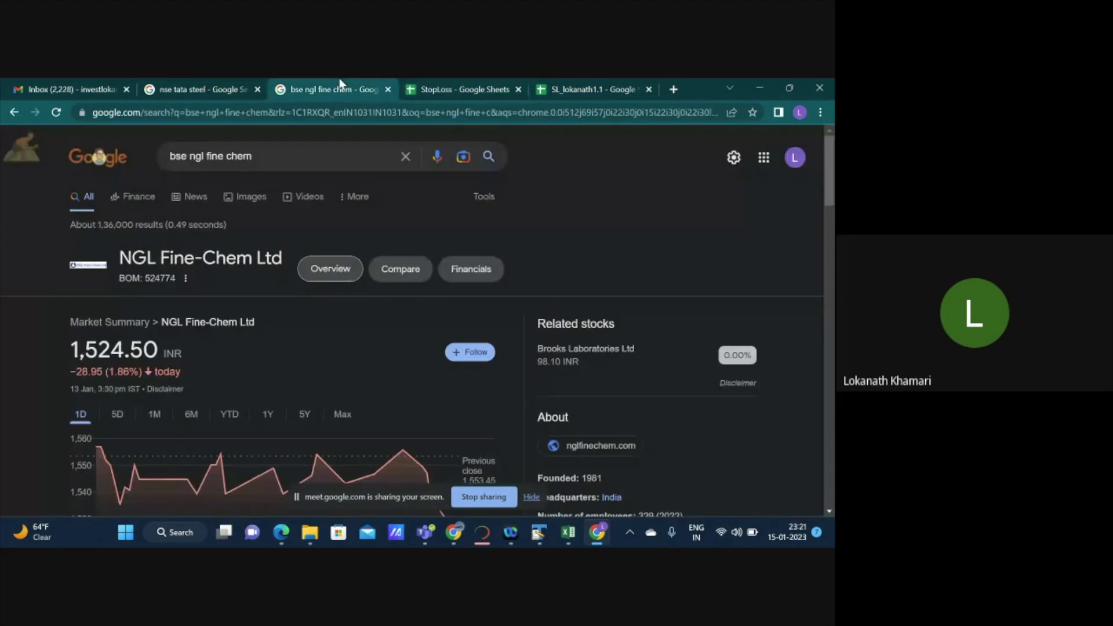
click(208, 82)
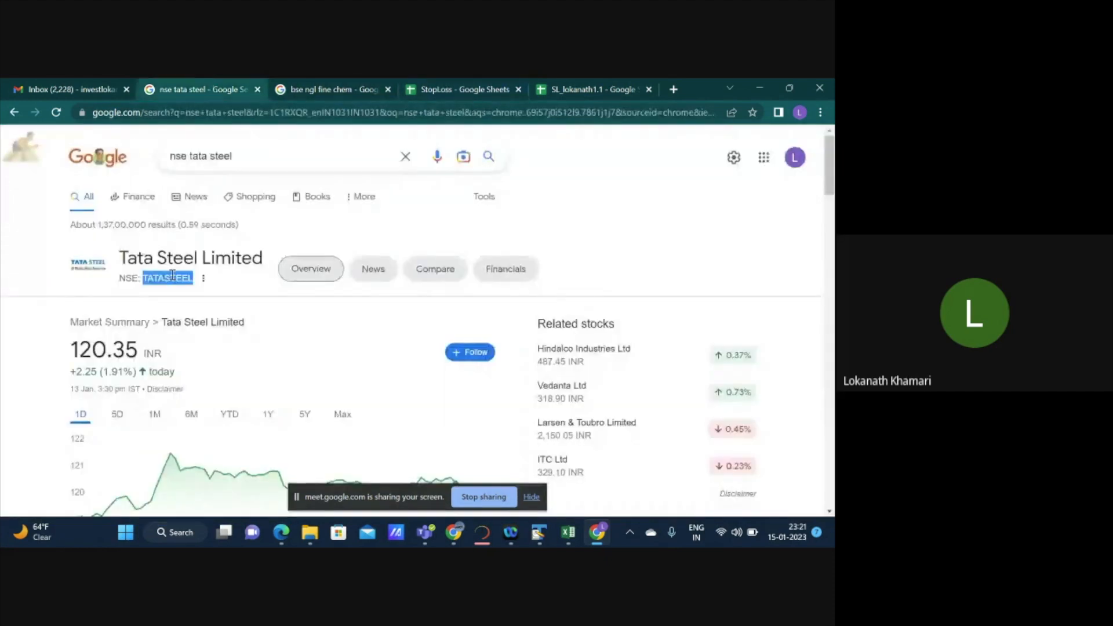
click(590, 88)
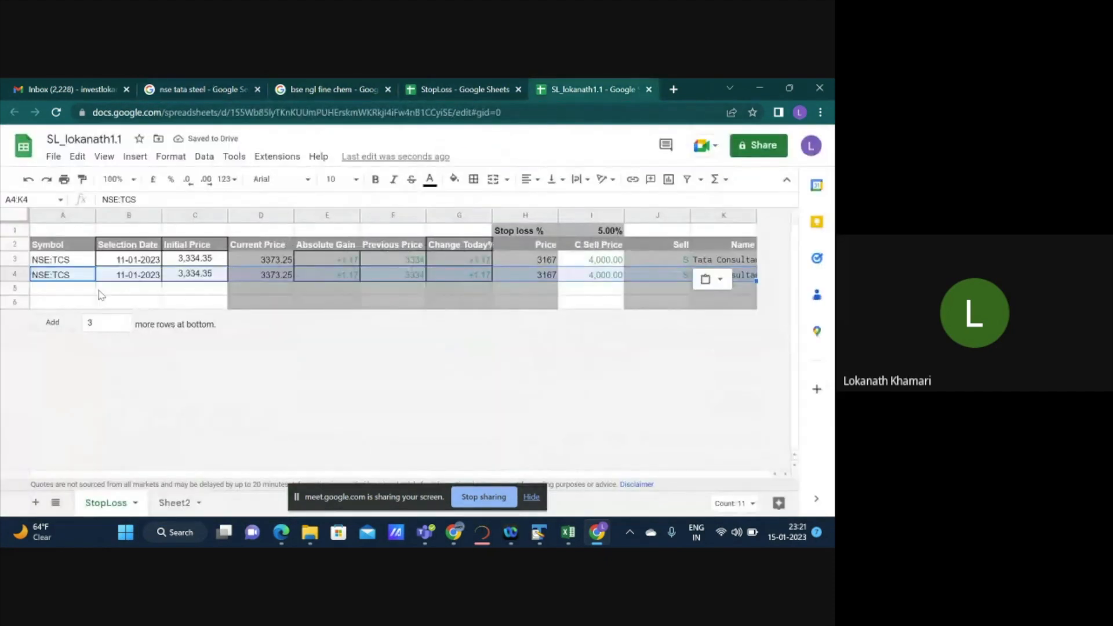
click(164, 202)
key(BackSpace)
key(BackSpace)
key(BackSpace)
text(TATASTEEL)
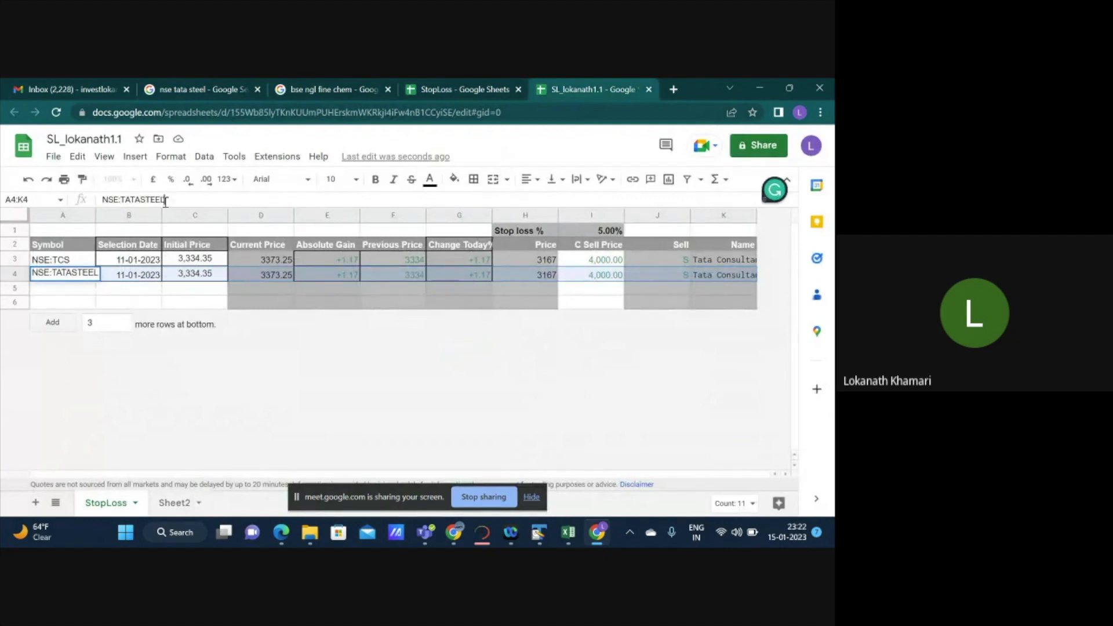
Commit NSE:TATASTEEL in A4 and change K3 to =GOOGLEFINANCE(A3,"name") with a relative reference.
key(Return)
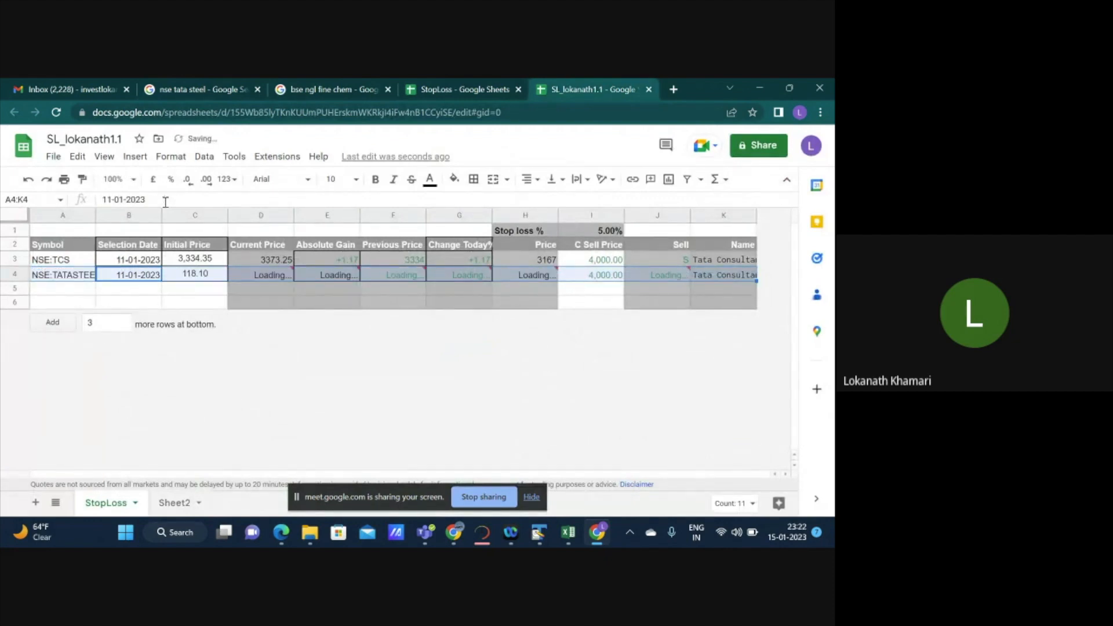
key(Right)
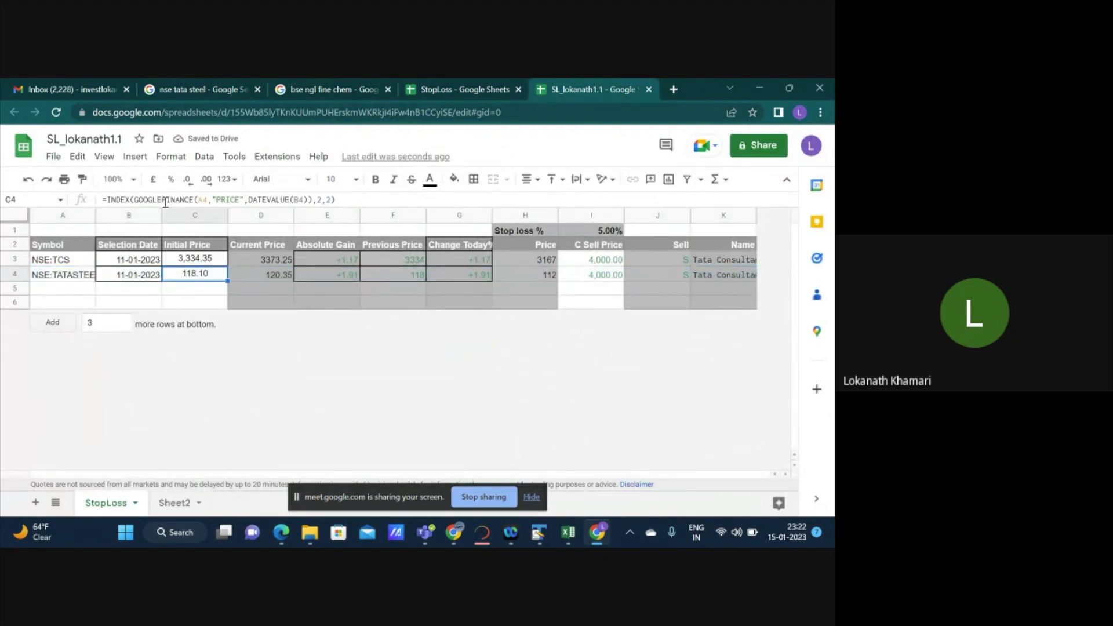
key(Right)
key(Right)
key(Right)
key(Up)
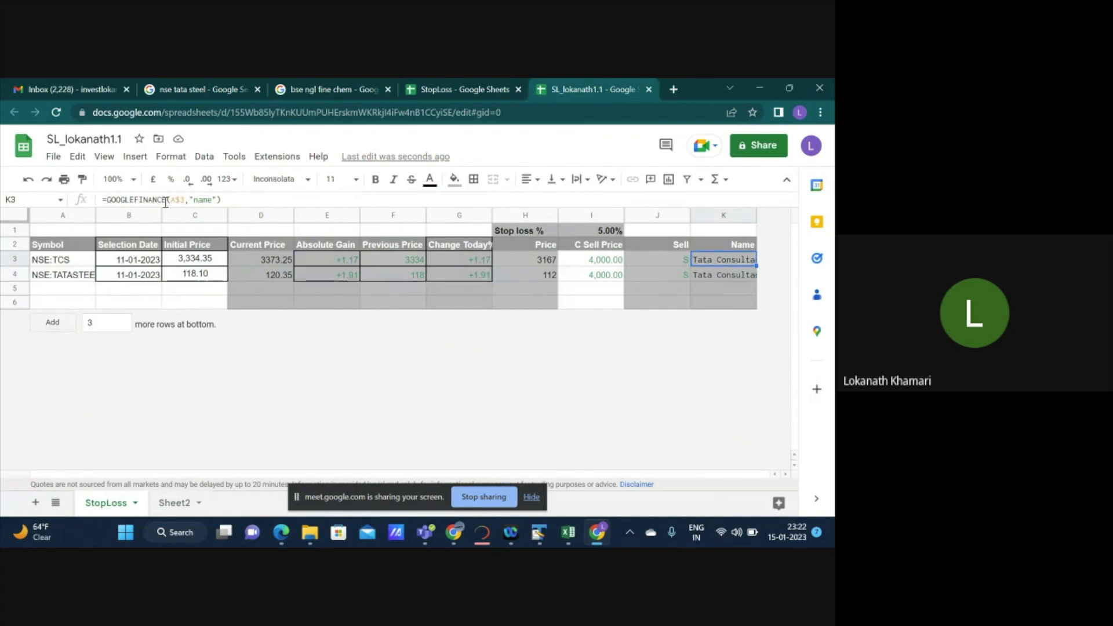
click(183, 199)
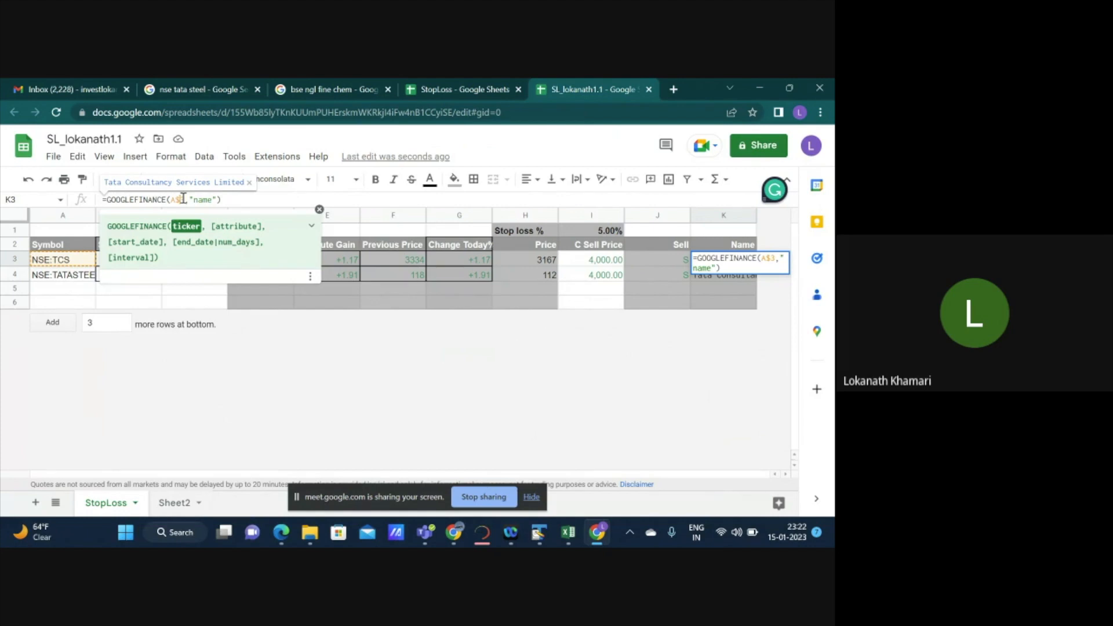
key(BackSpace)
key(Return)
Copy the name formula from K3 into K4 so row 4 shows Tata Steel Limited.
key(ctrl+c)
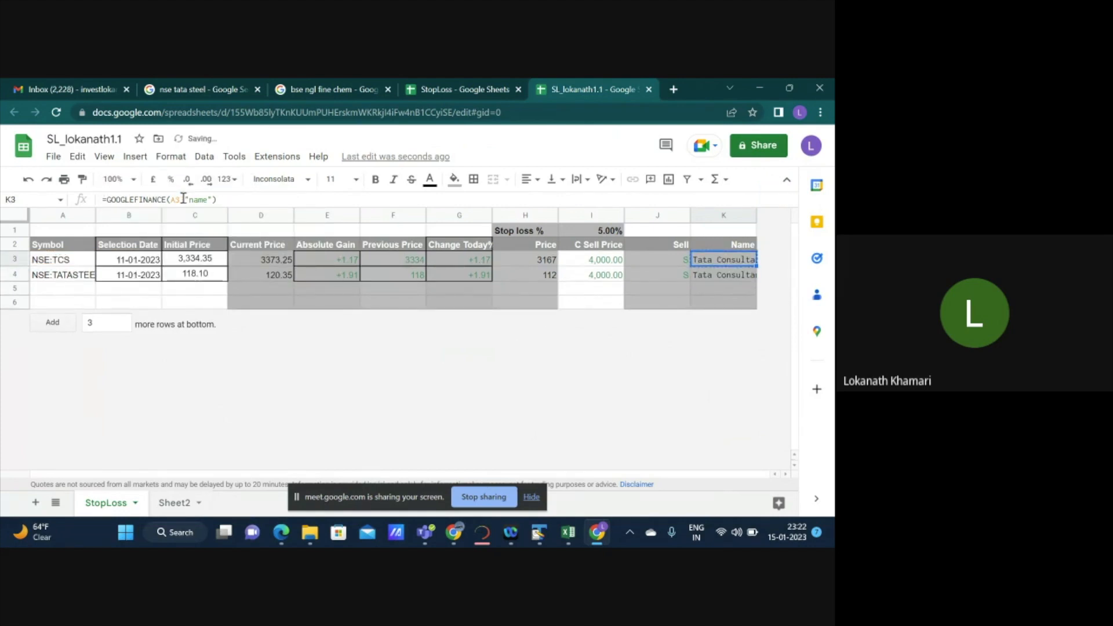
key(Down)
key(ctrl+v)
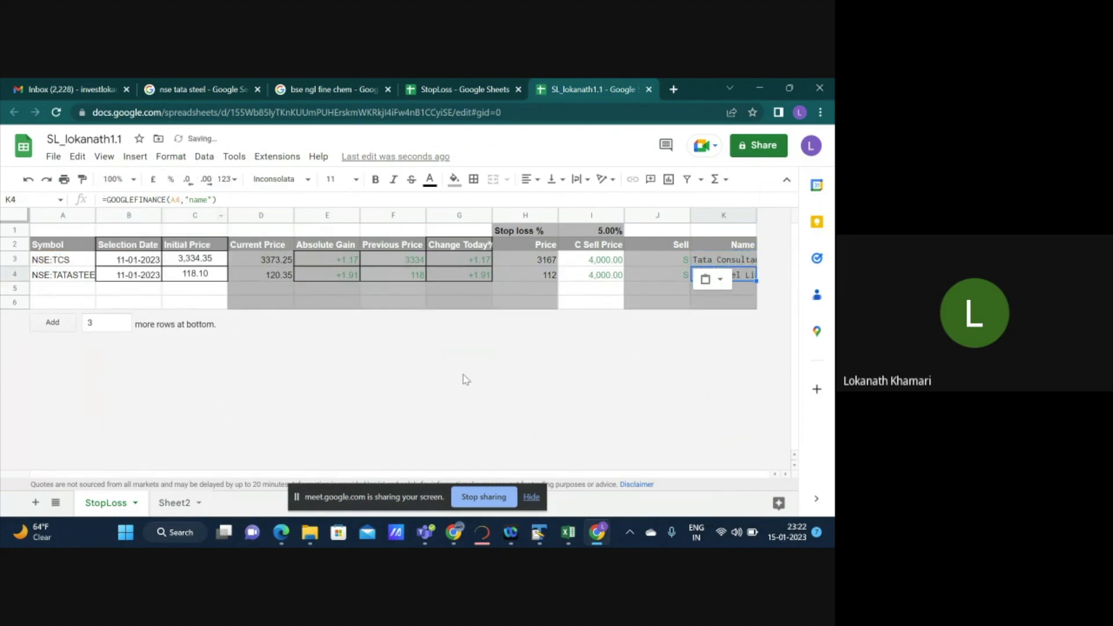
key(Down)
key(Down)
key(Left)
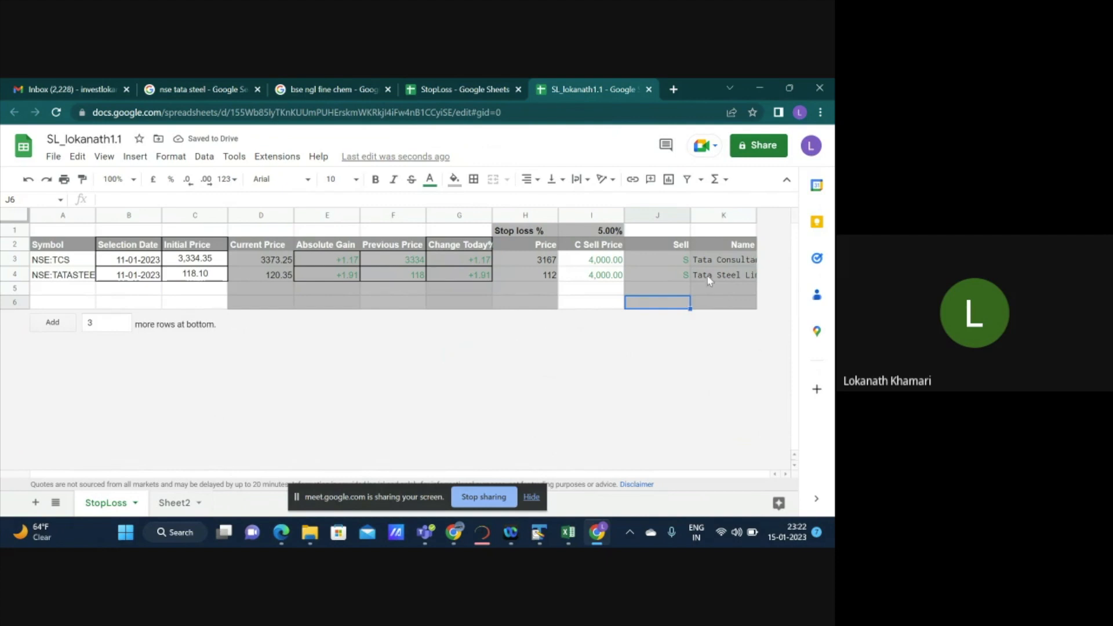
key(Left)
key(Left)
key(Left)
key(Left)
key(Left)
key(Up)
key(Up)
key(Left)
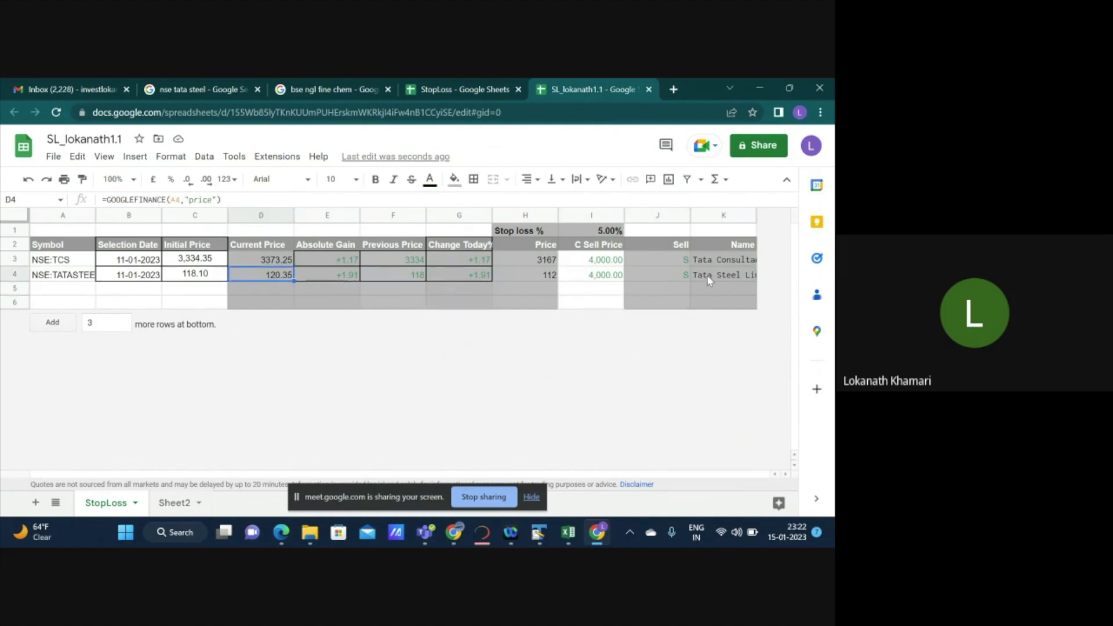
key(Left)
key(Left)
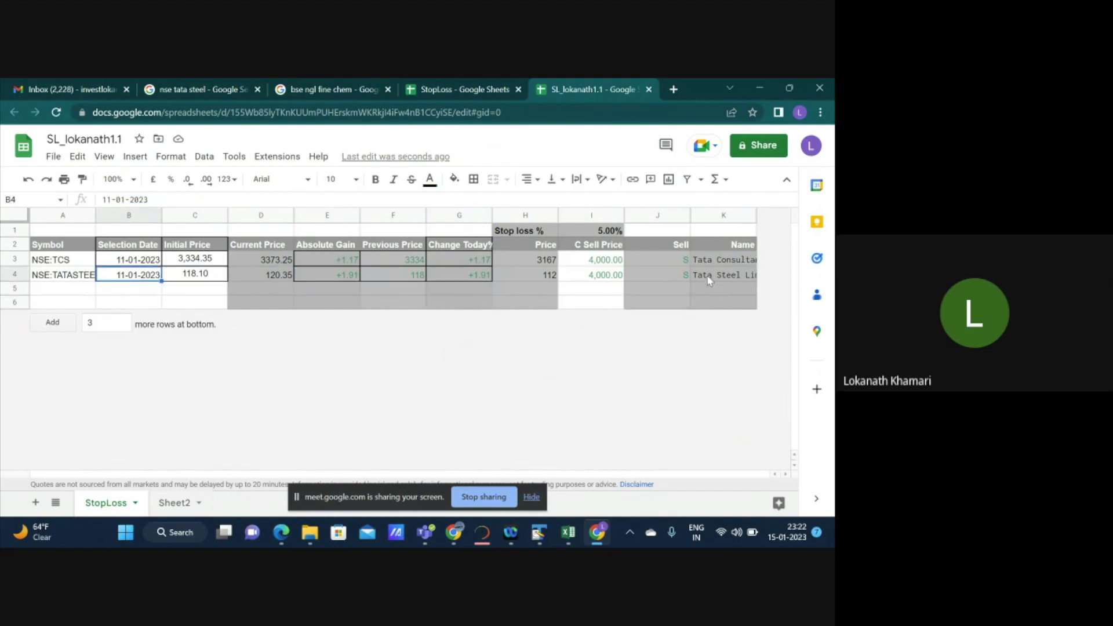
key(Right)
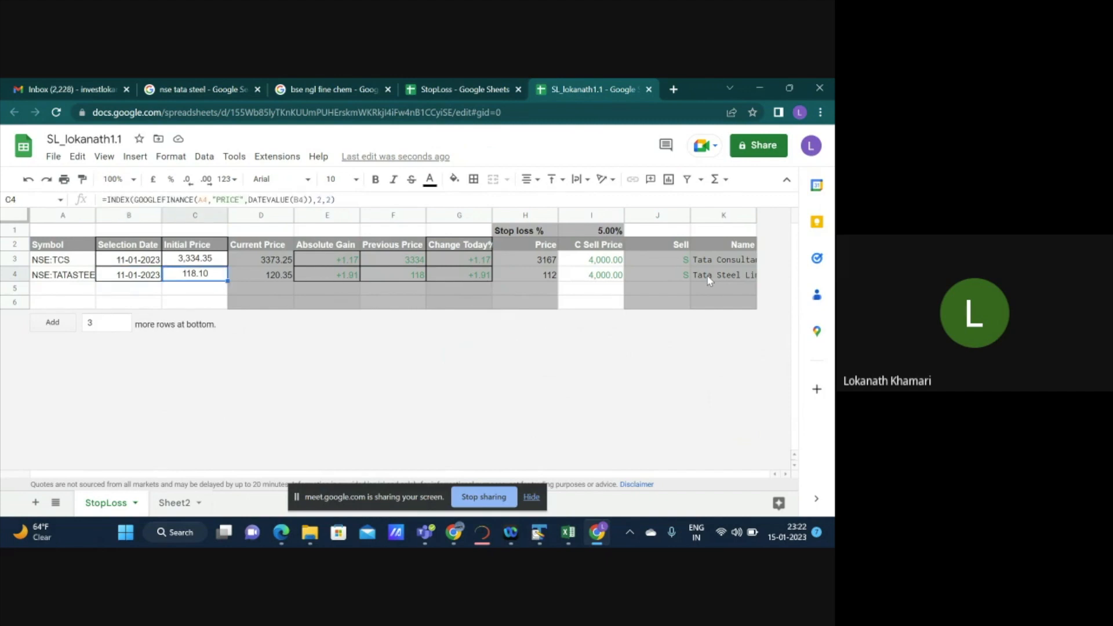
key(Right)
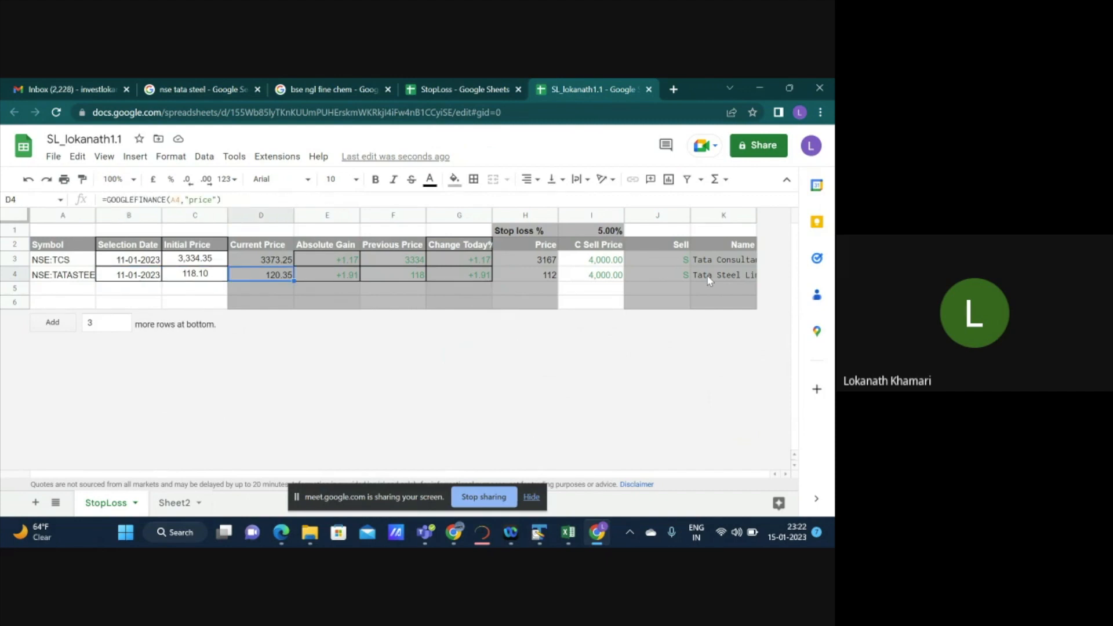
key(Right)
key(Right)
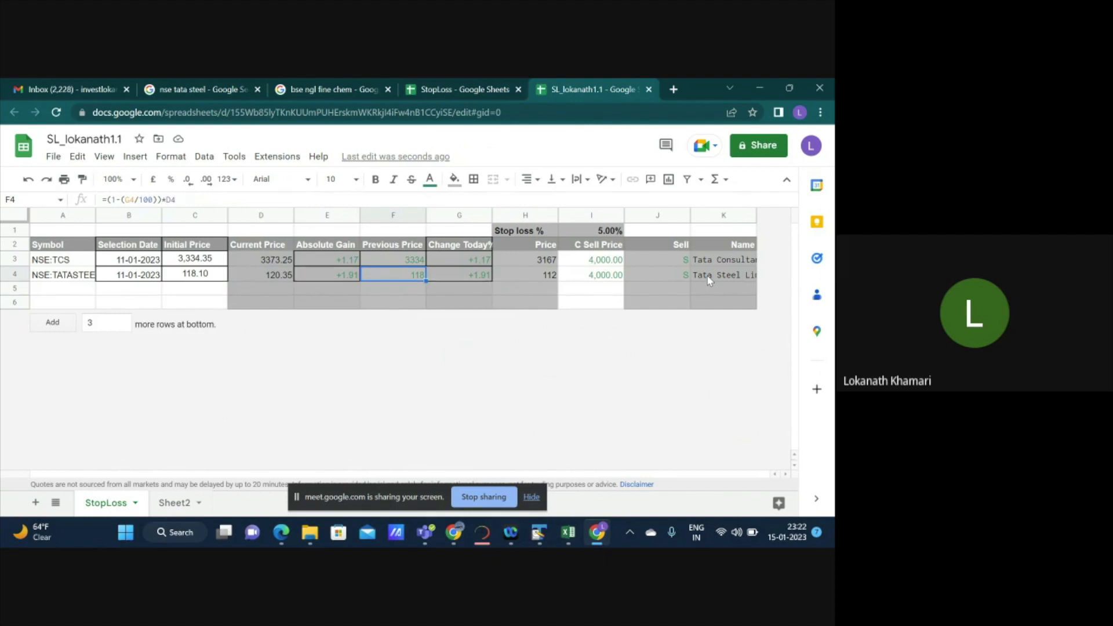
key(Right)
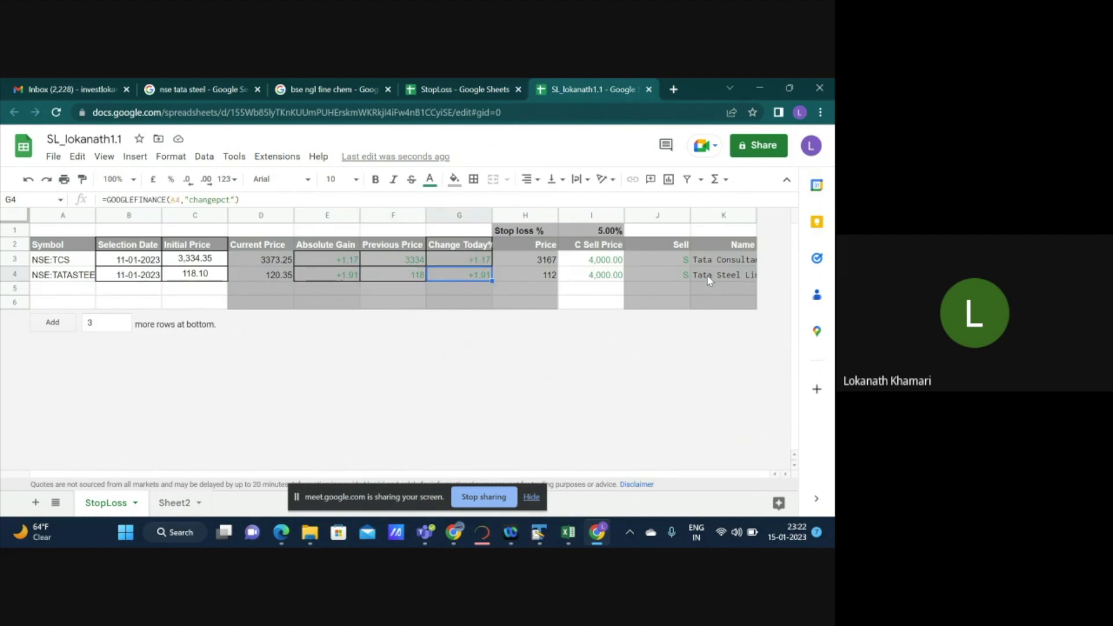
key(Right)
key(Up)
key(Up)
key(Up)
key(Right)
key(Down)
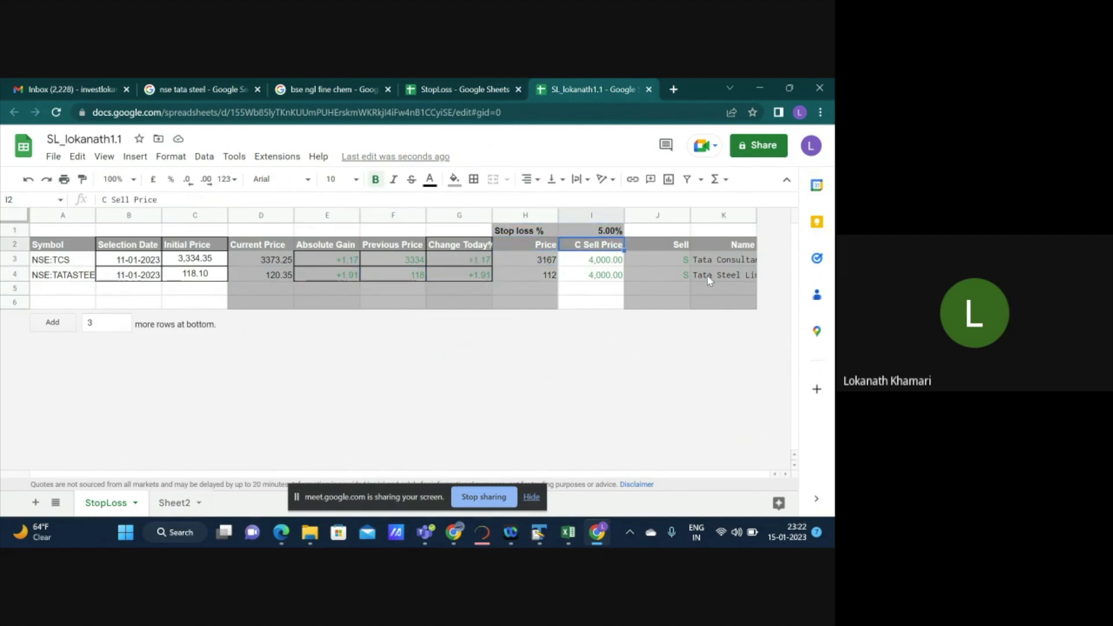
key(Down)
key(Up)
key(Up)
key(Down)
key(Left)
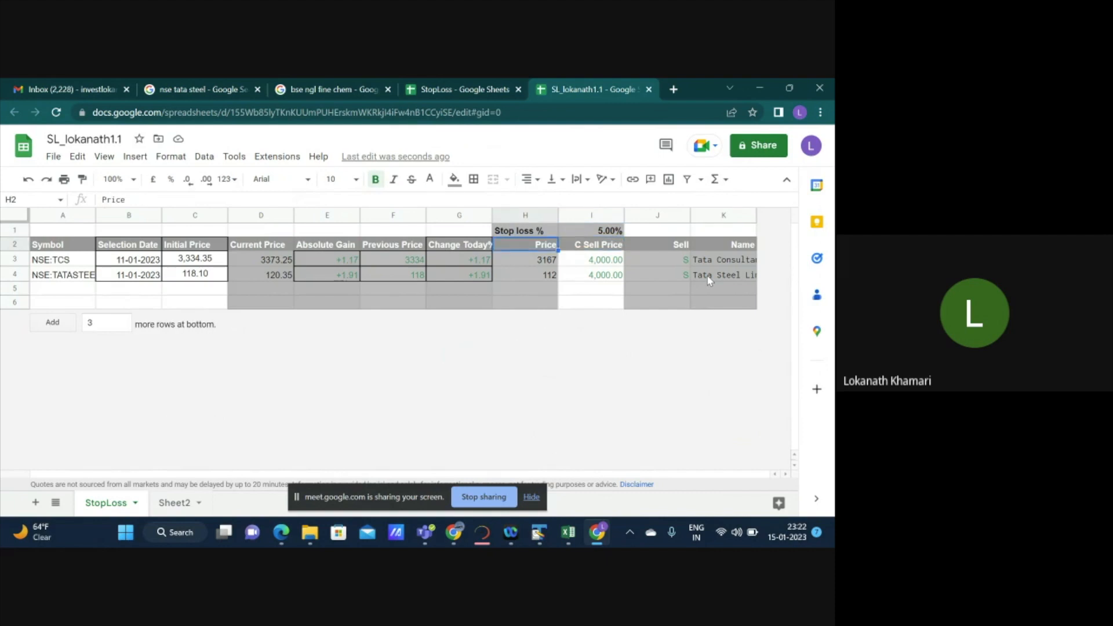
key(Down)
key(Down)
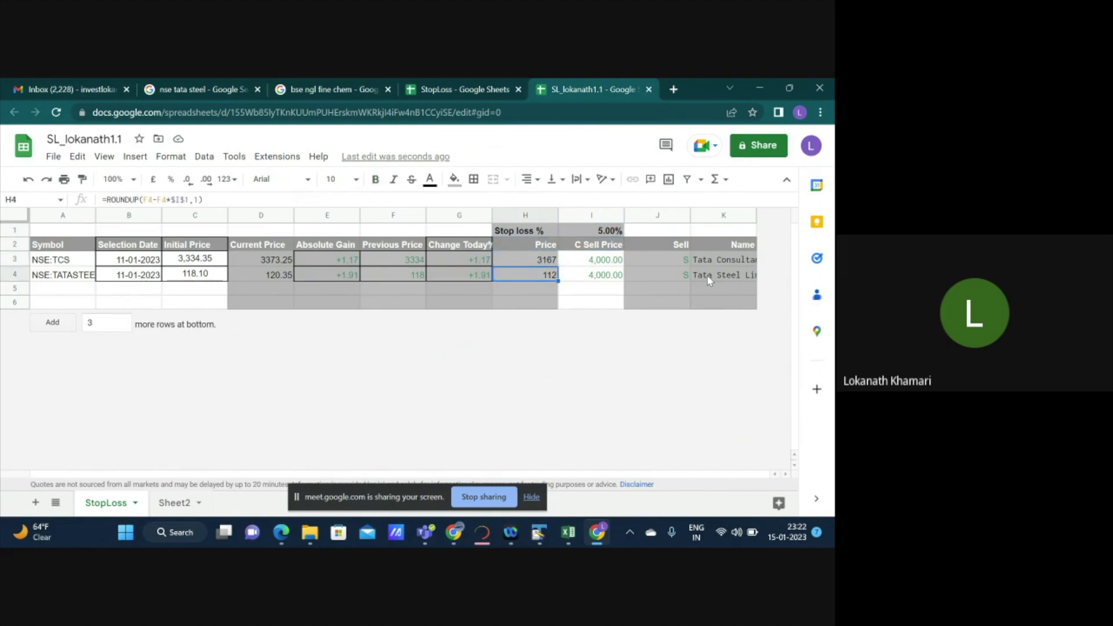
key(Up)
key(Up)
key(Down)
key(Down)
key(Right)
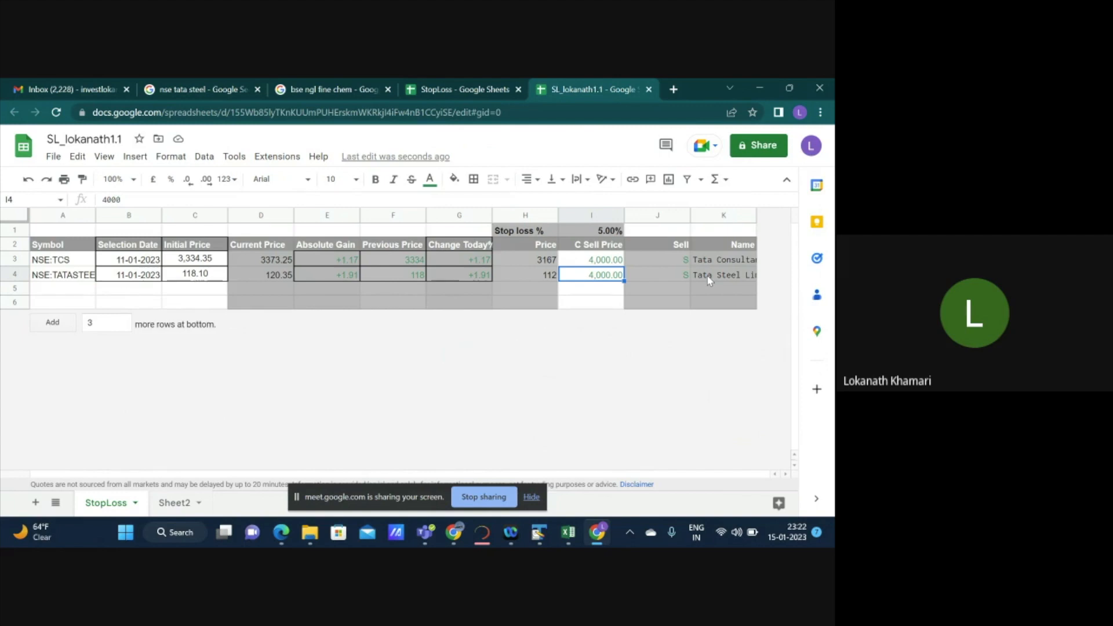
text(120)
Commit the C Sell Price of 120 in I4 and check the sell flag formulas in J3 and J4.
key(Return)
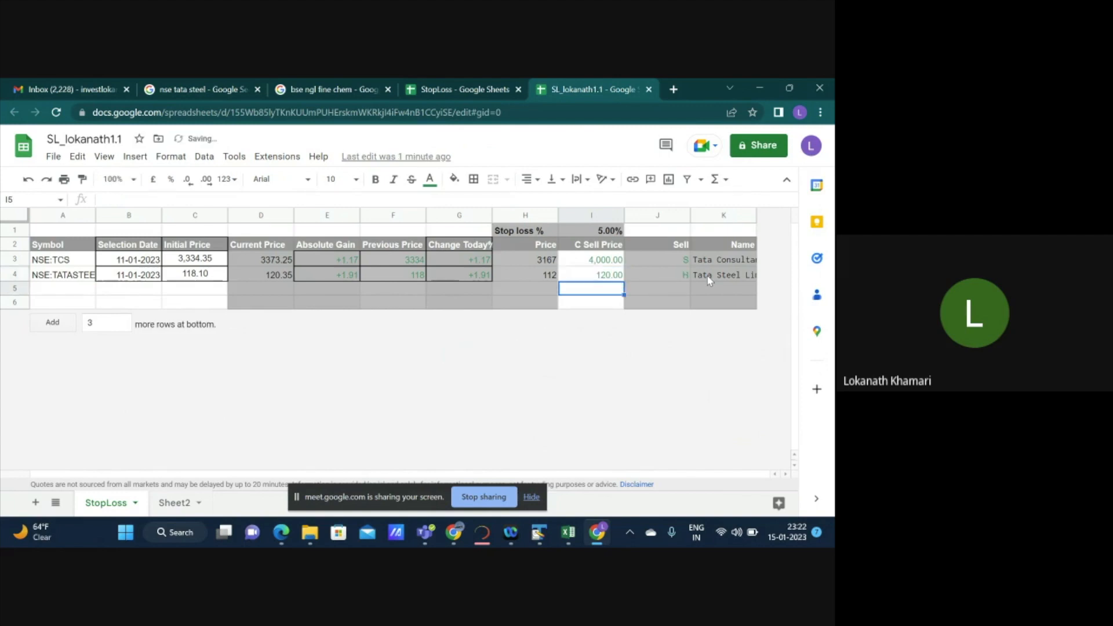
key(Up)
key(Right)
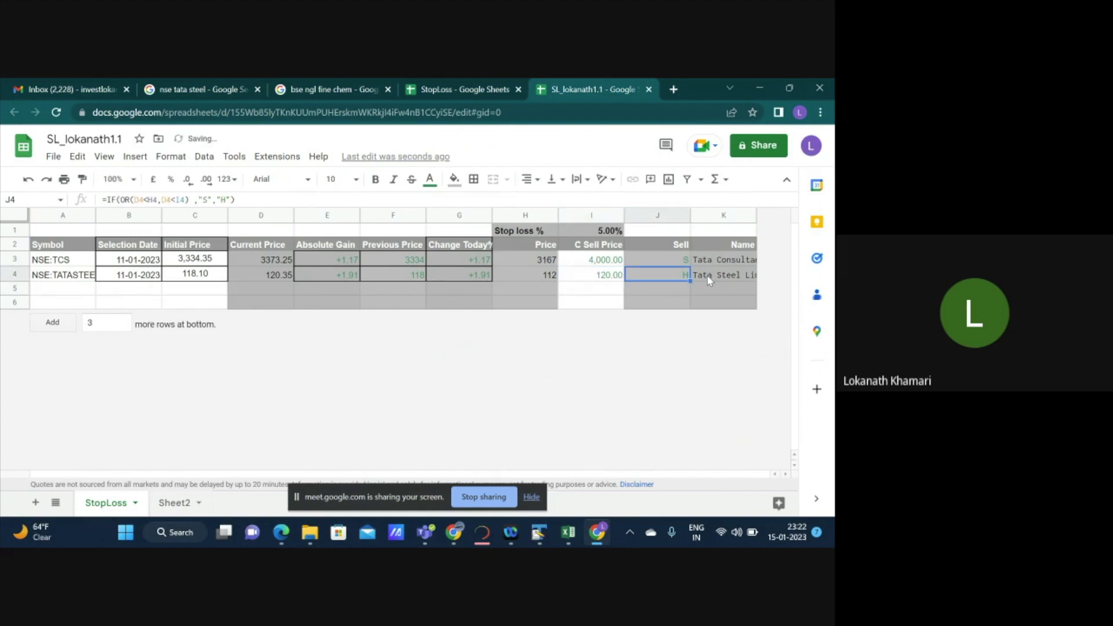
key(Up)
key(Down)
key(Left)
key(Right)
key(Up)
Compare the TCS and Tata Steel IF formulas and sell prices, confirming S and H, then select row 4.
key(Down)
key(Up)
key(Down)
key(Up)
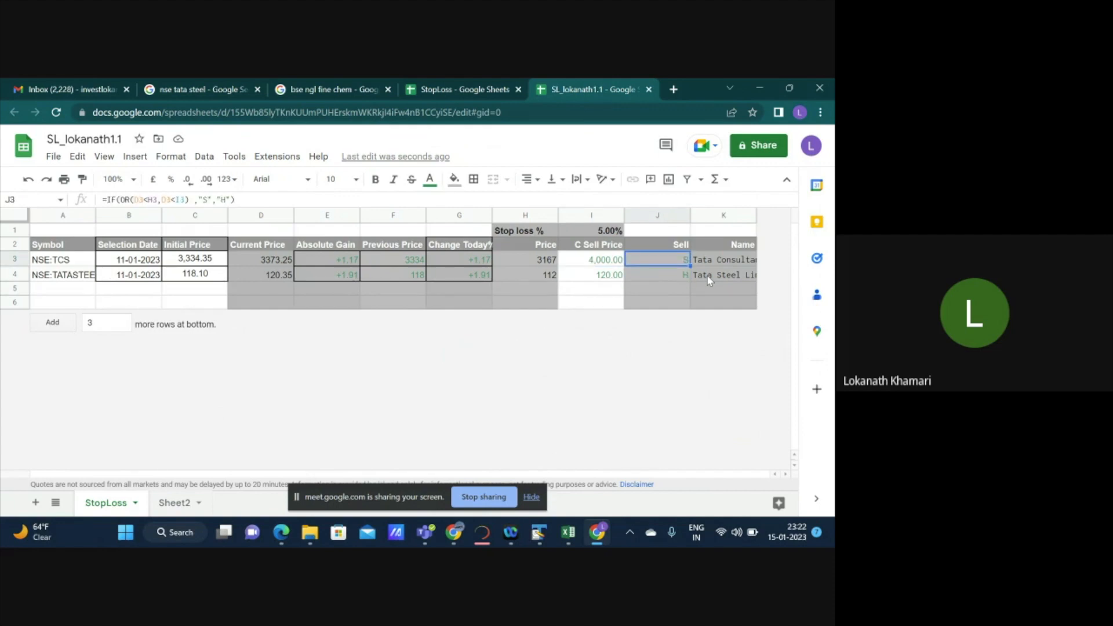
key(Down)
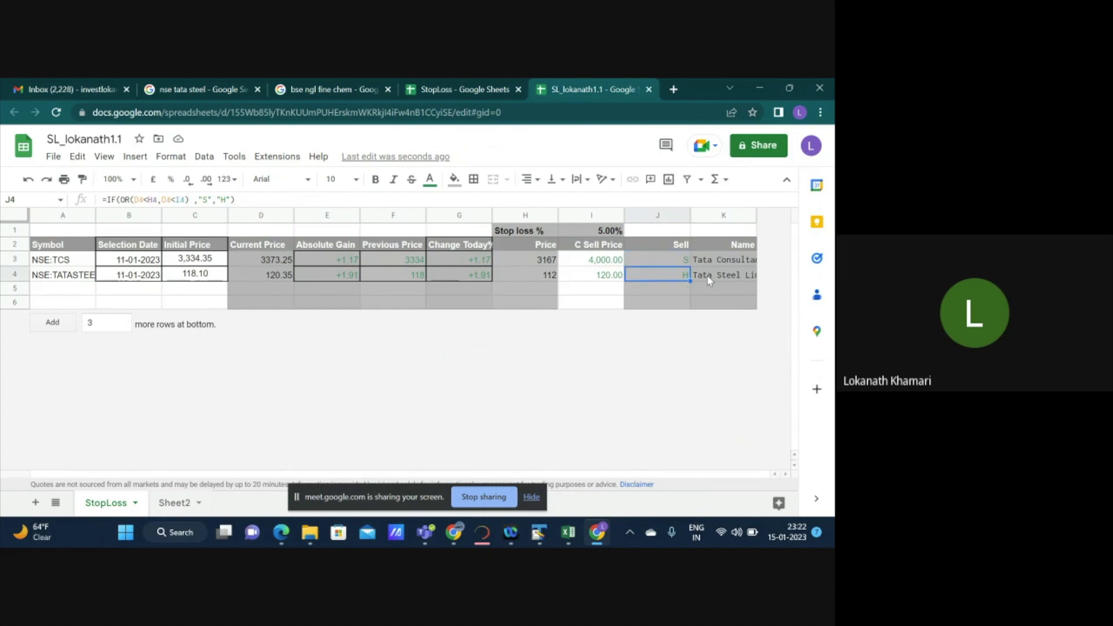
key(Up)
key(Left)
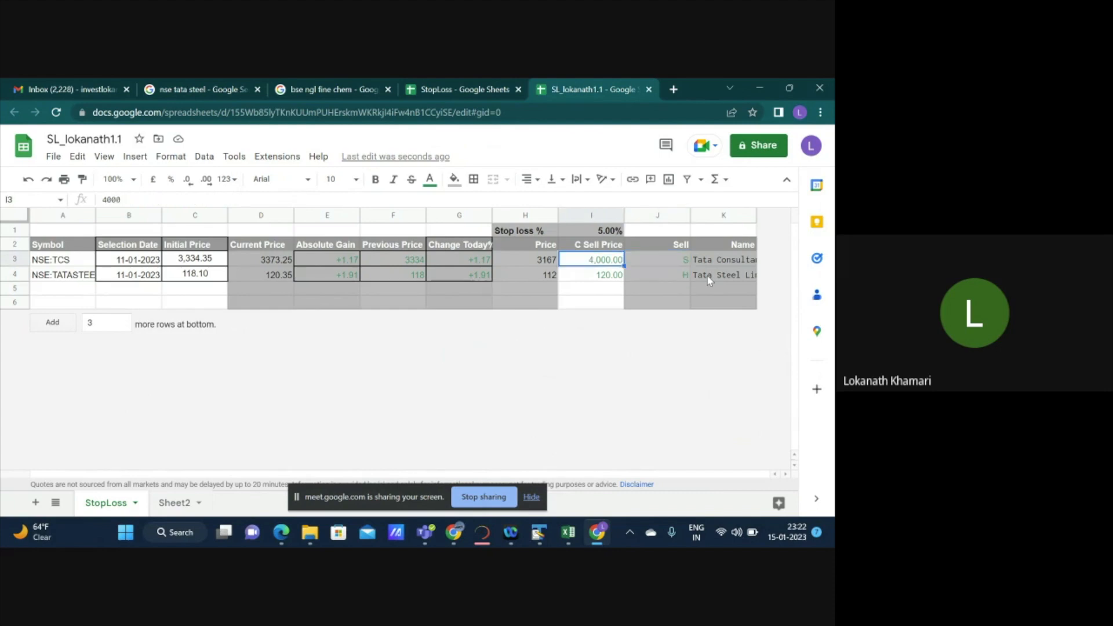
key(Right)
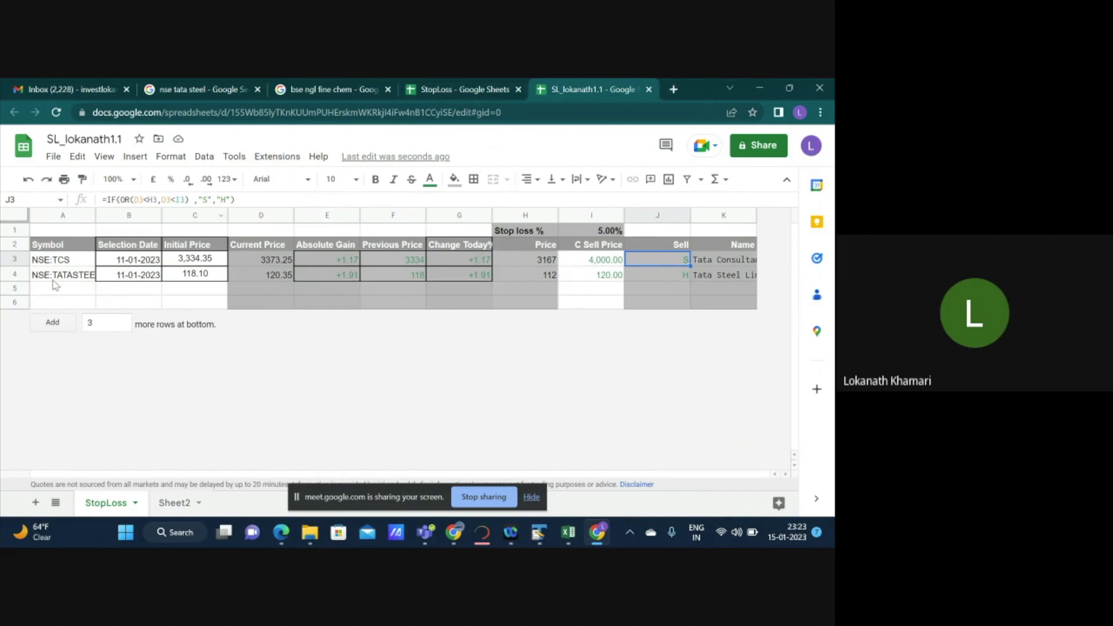
click(14, 275)
Duplicate the Tata Steel row into row 5 and pick up the NGL Fine-Chem code 524774 from the search results.
key(ctrl+c)
click(15, 289)
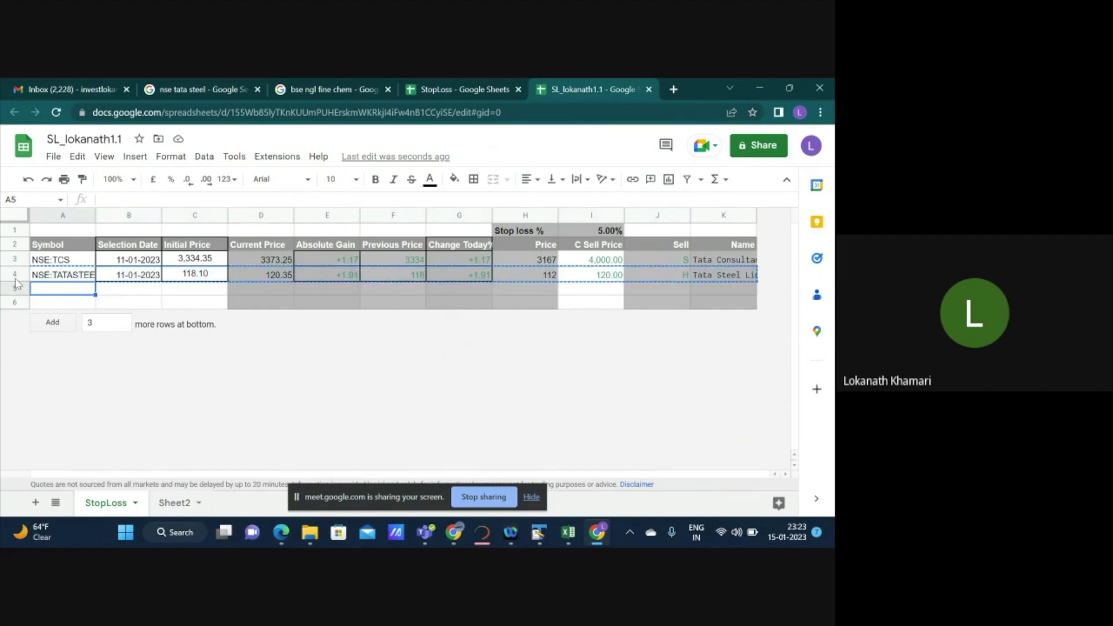
key(ctrl+v)
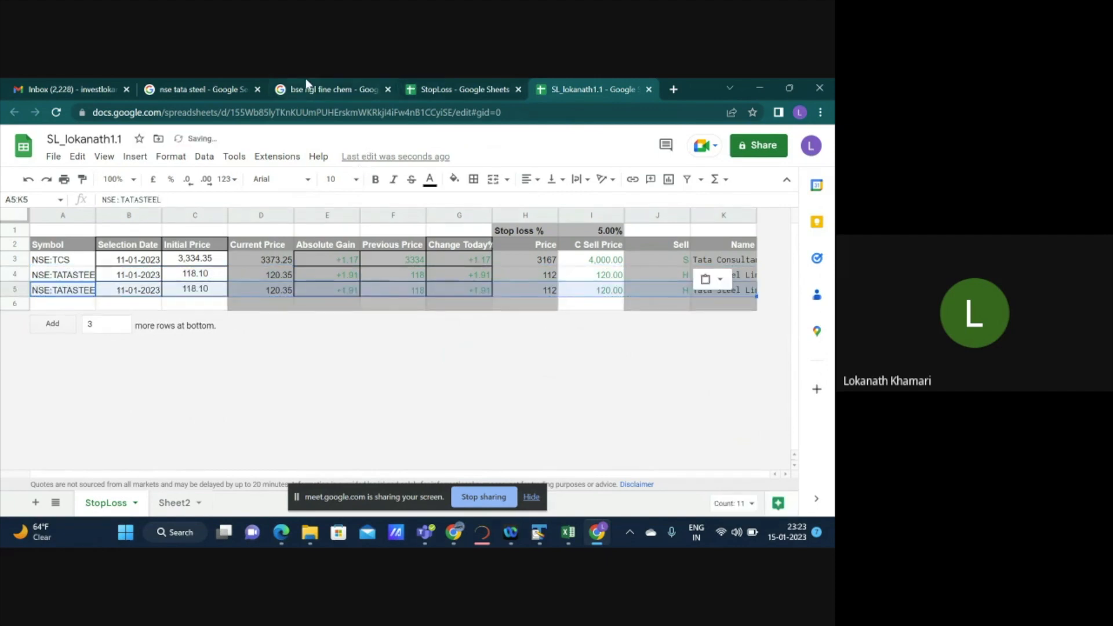
click(306, 83)
double_click(159, 278)
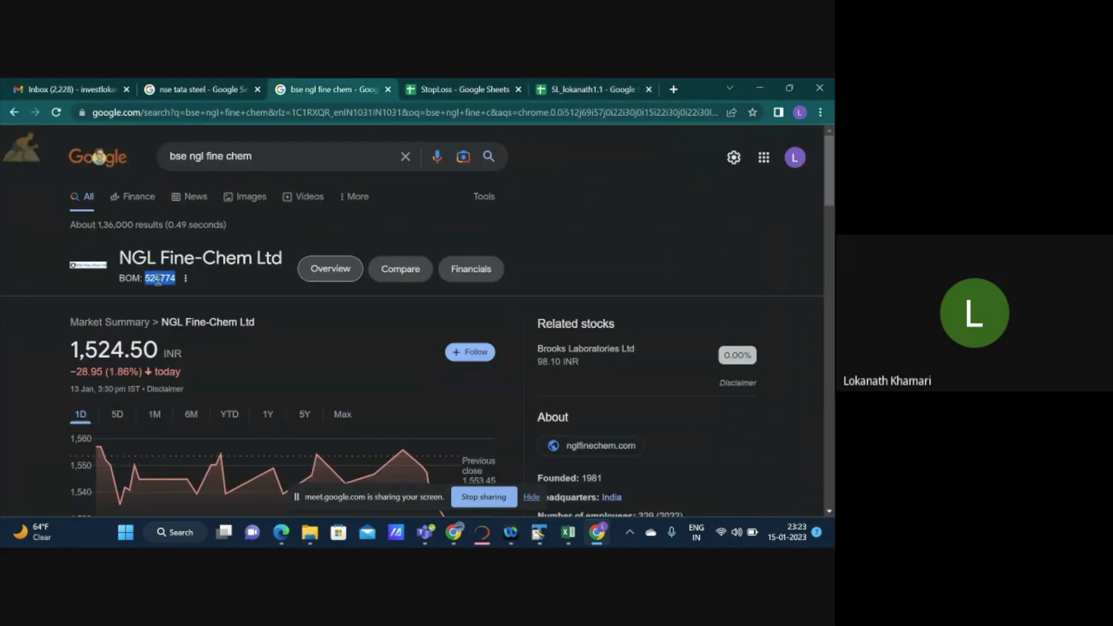
click(597, 87)
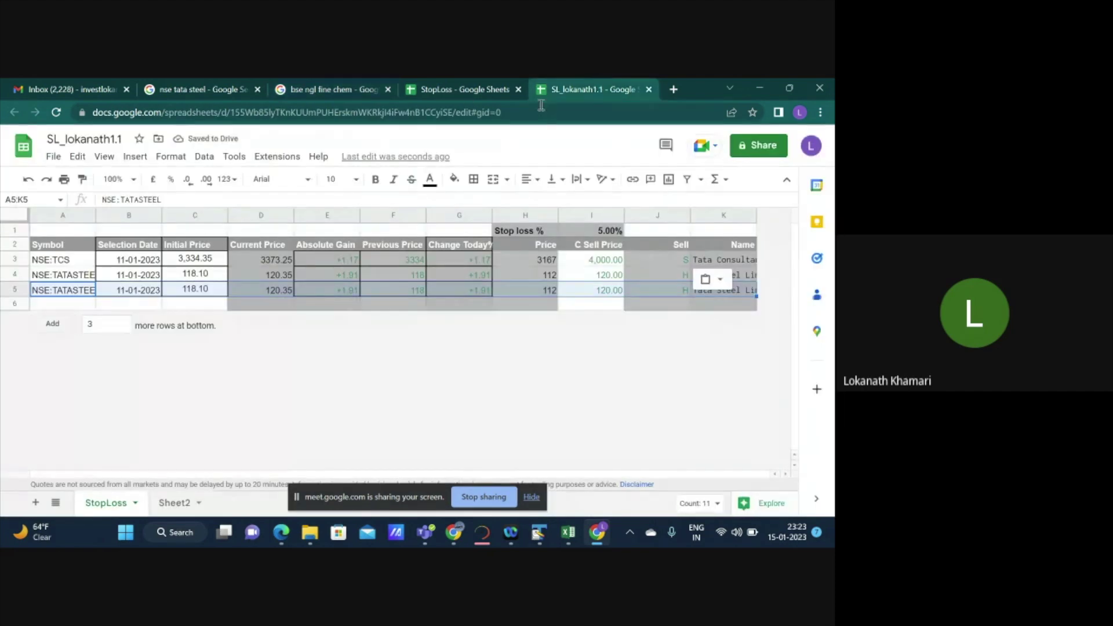
Change the row 5 symbol to NSE:524774.
click(185, 200)
key(BackSpace)
key(BackSpace)
key(BackSpace)
key(BackSpace)
key(BackSpace)
key(BackSpace)
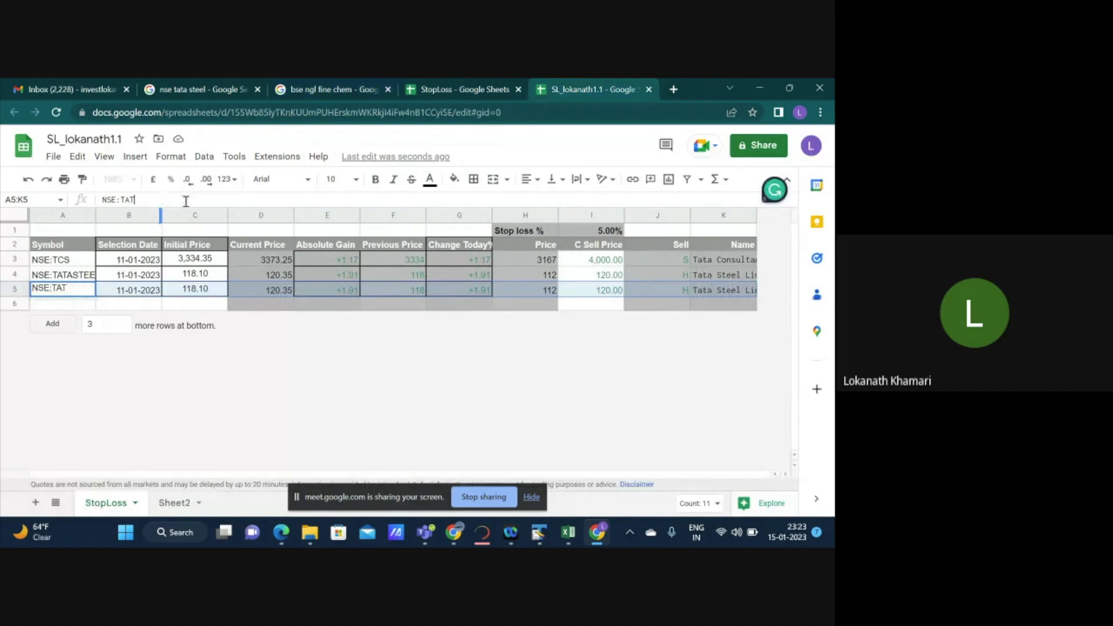
key(BackSpace)
key(BackSpace)
text(524774)
key(Return)
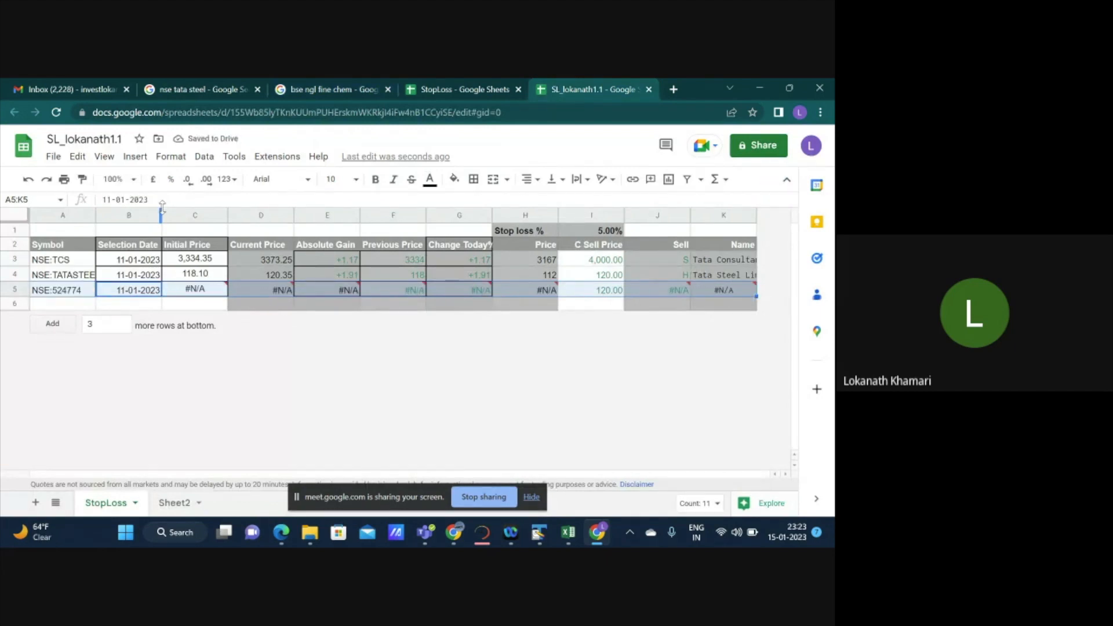
Correct A5 to BOM:524774 and check the loaded NGL Fine-Chem prices, stop-loss and name.
click(48, 292)
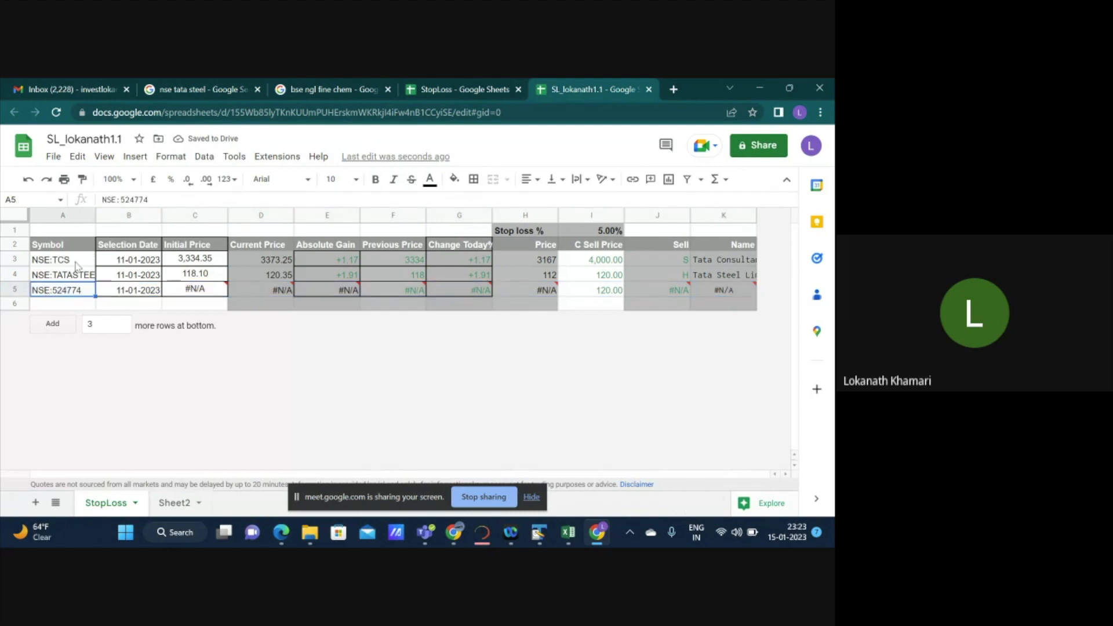
click(118, 199)
key(BackSpace)
key(BackSpace)
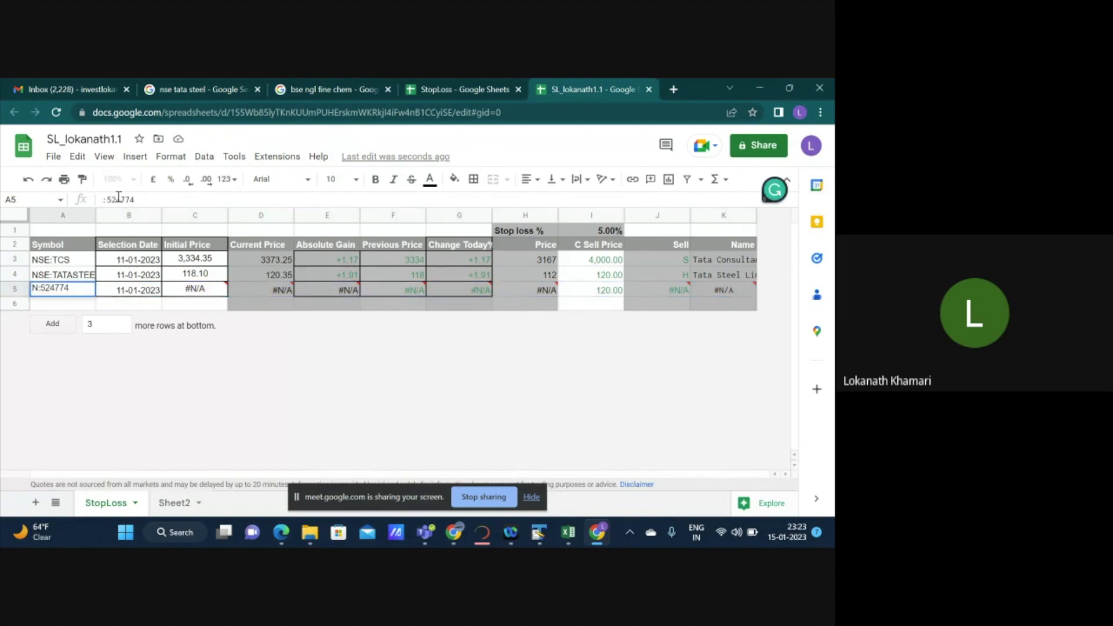
key(BackSpace)
text(BOM)
key(Return)
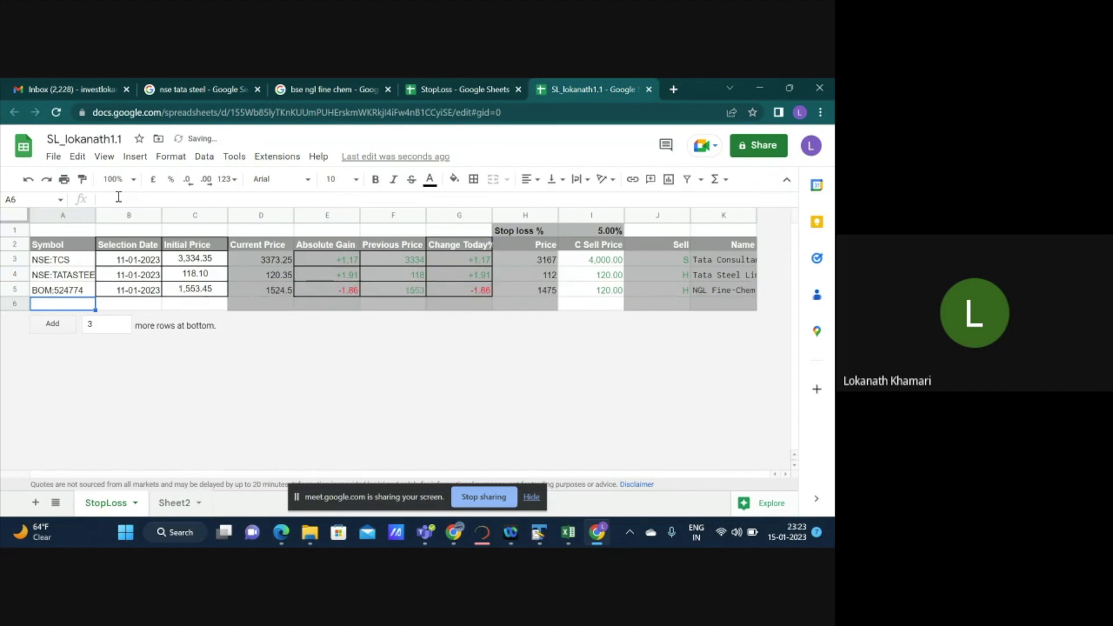
key(Right)
key(Right)
key(Right)
key(Right)
key(Right)
key(Right)
key(Right)
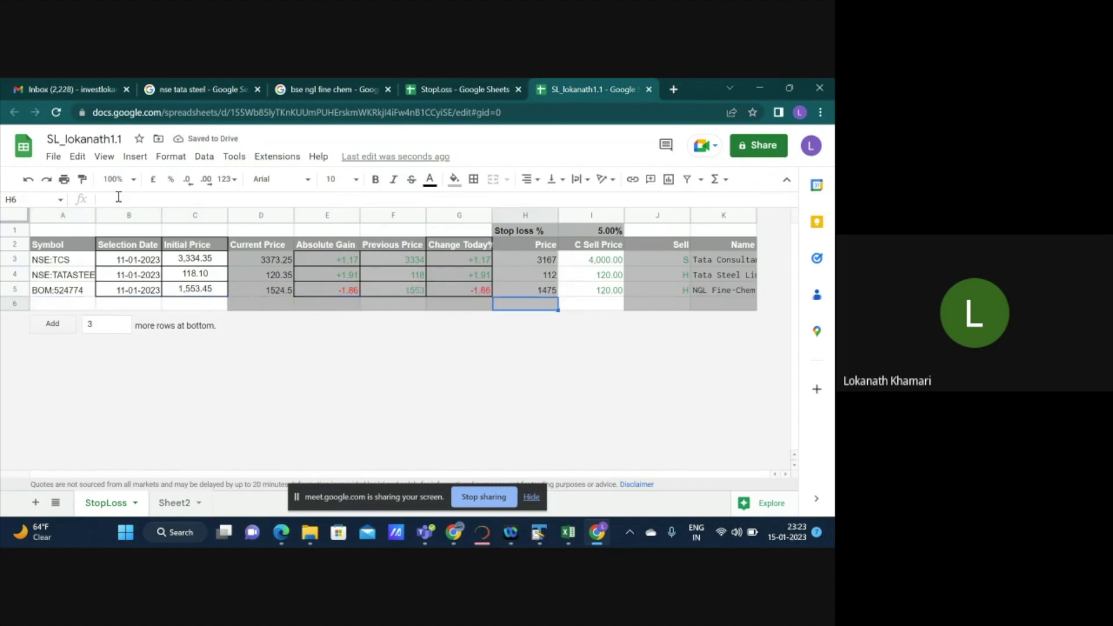
key(Right)
key(Right)
key(Right)
key(Left)
key(Up)
key(Right)
key(Left)
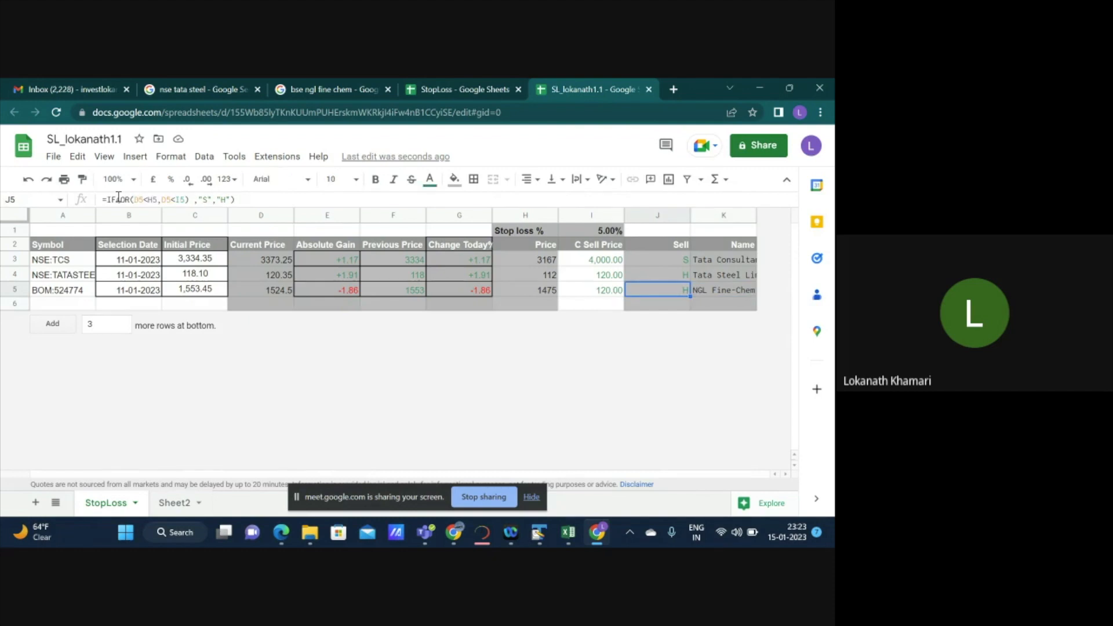
key(Left)
key(Left)
key(Left)
key(Left)
key(Left)
key(Left)
key(Left)
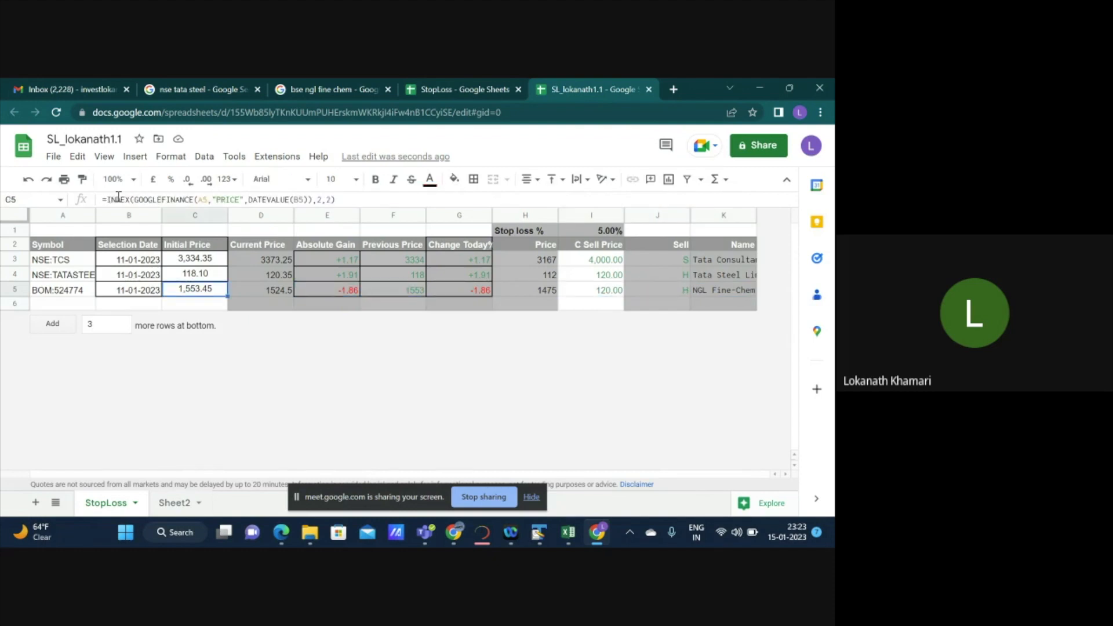
key(Right)
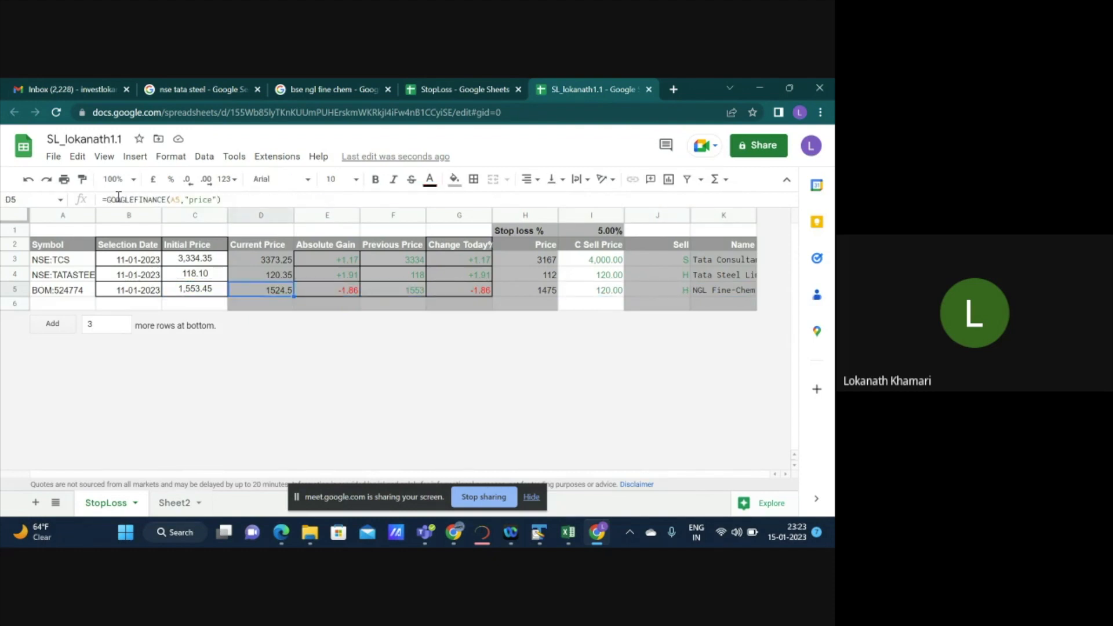
key(Left)
key(Right)
key(Right)
key(Right)
key(Right)
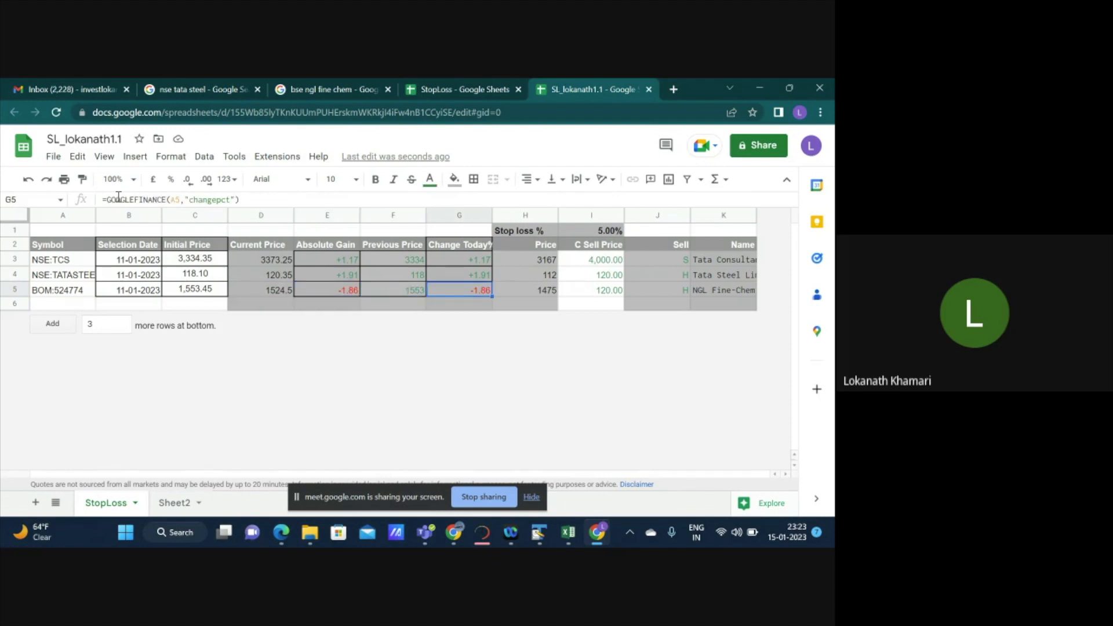
key(Left)
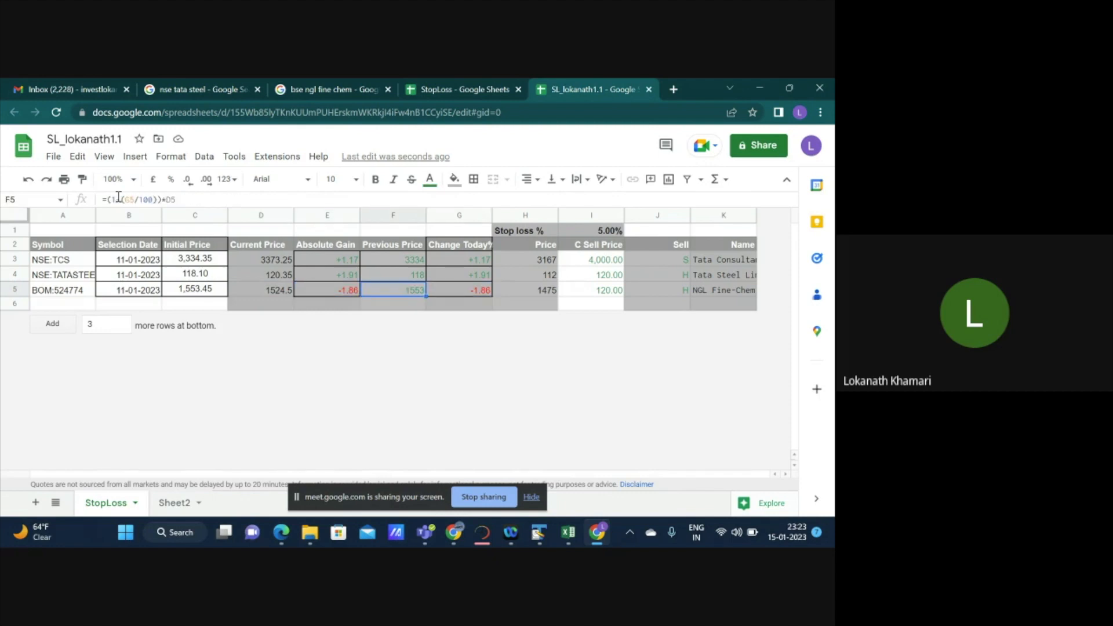
key(Right)
key(Right)
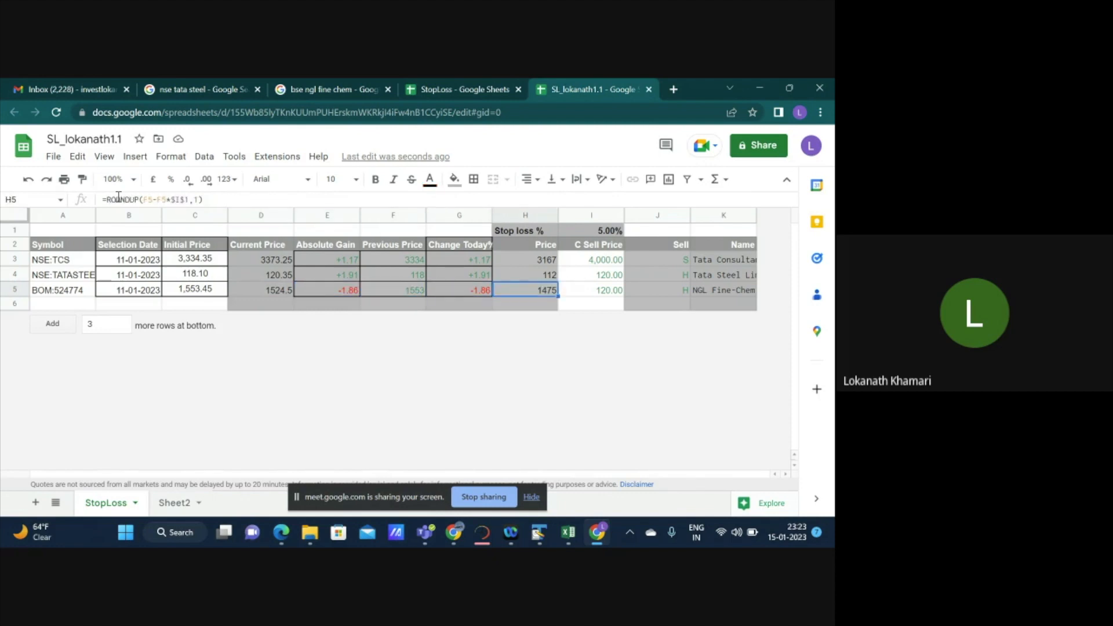
key(Up)
key(Up)
key(Up)
key(Up)
key(Right)
key(Down)
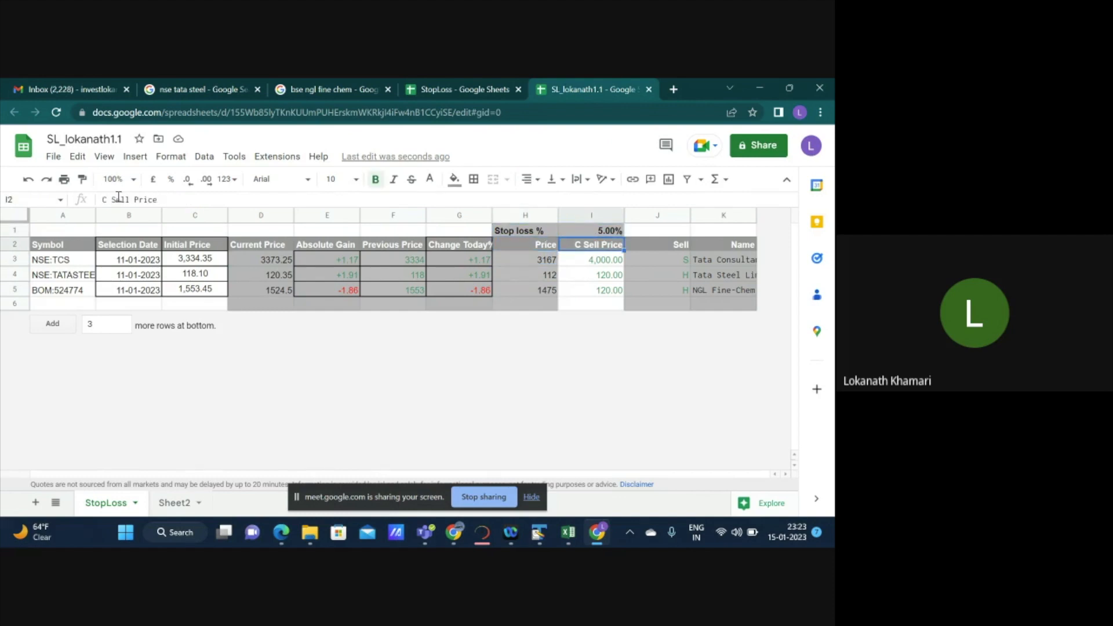
key(Down)
key(Down)
key(Down)
key(Down)
key(Up)
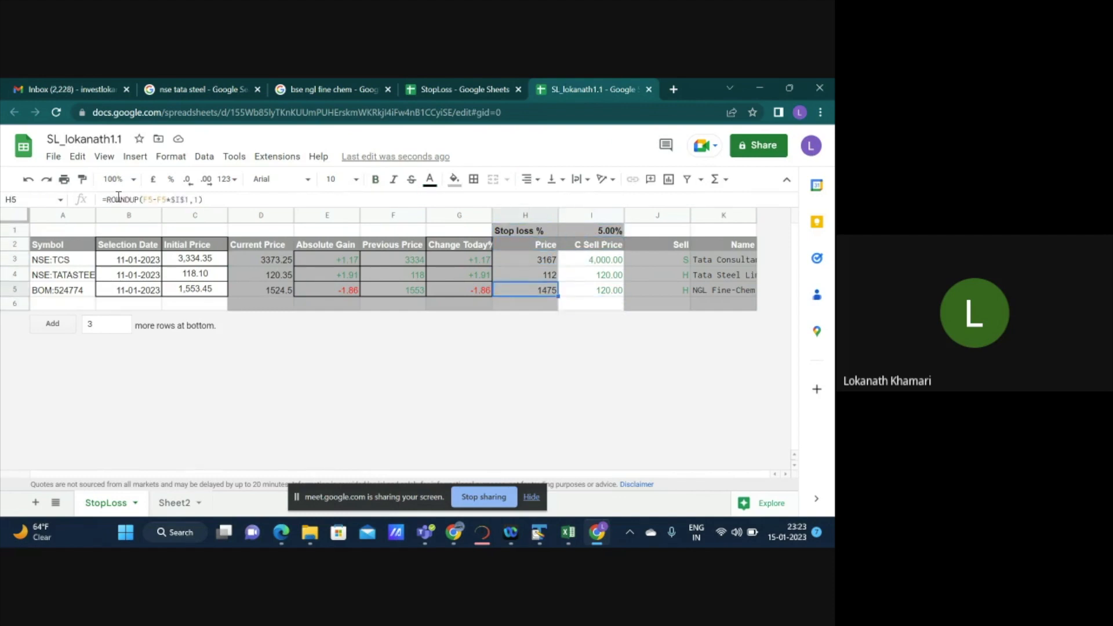
key(Right)
key(Right)
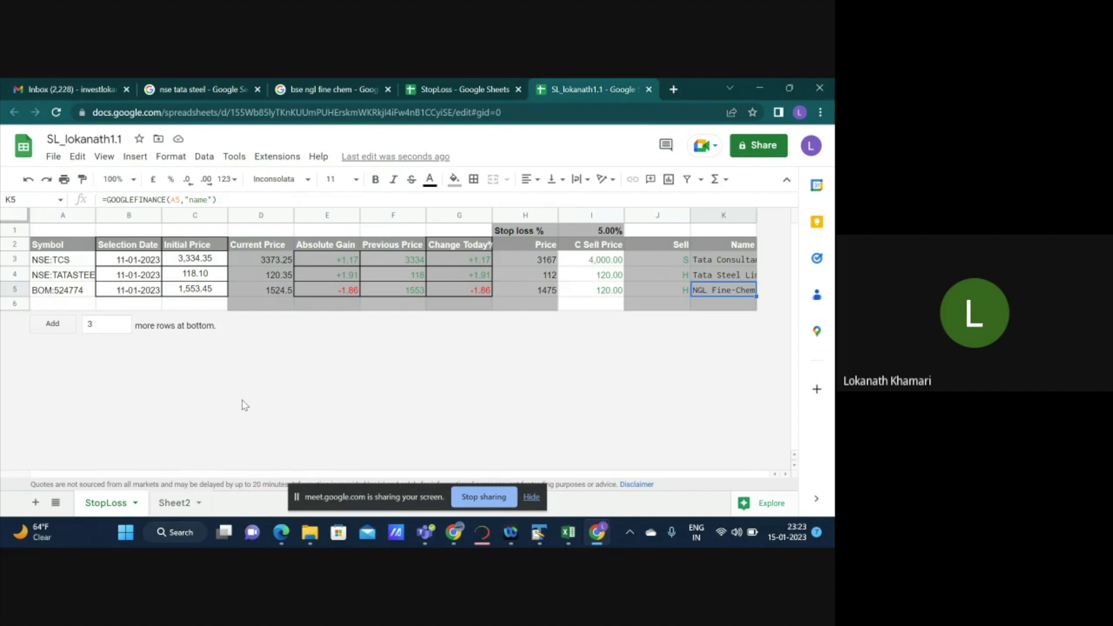
click(277, 315)
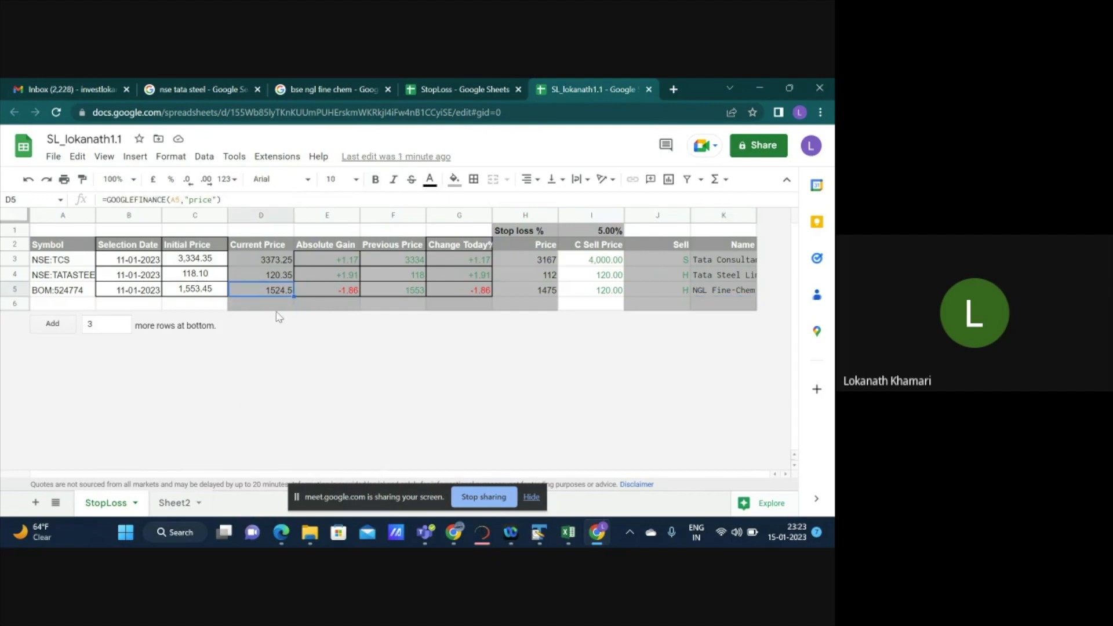
Review the TCS and Tata Steel live price and previous-price GOOGLEFINANCE formulas.
key(Up)
key(Up)
key(Down)
key(Up)
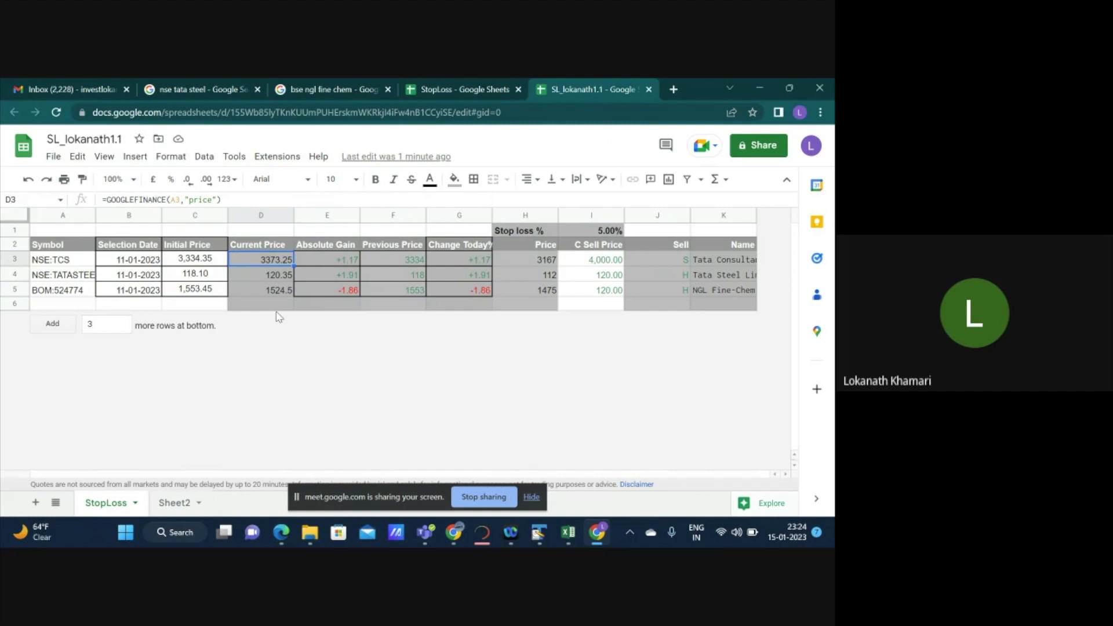
key(Down)
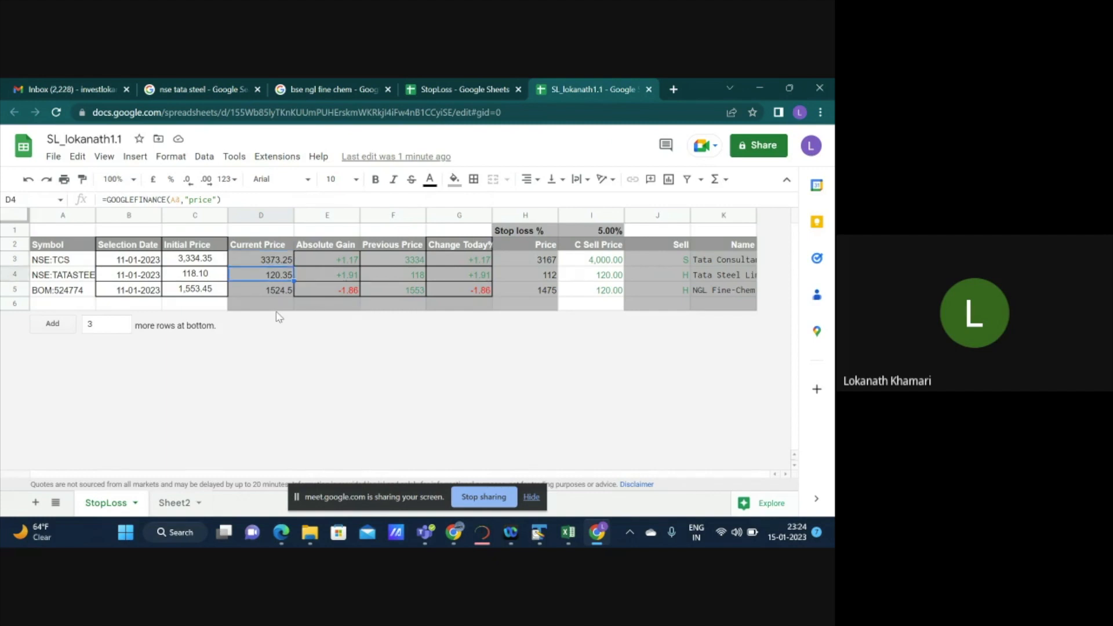
key(Up)
key(Up)
key(Right)
key(Right)
key(Right)
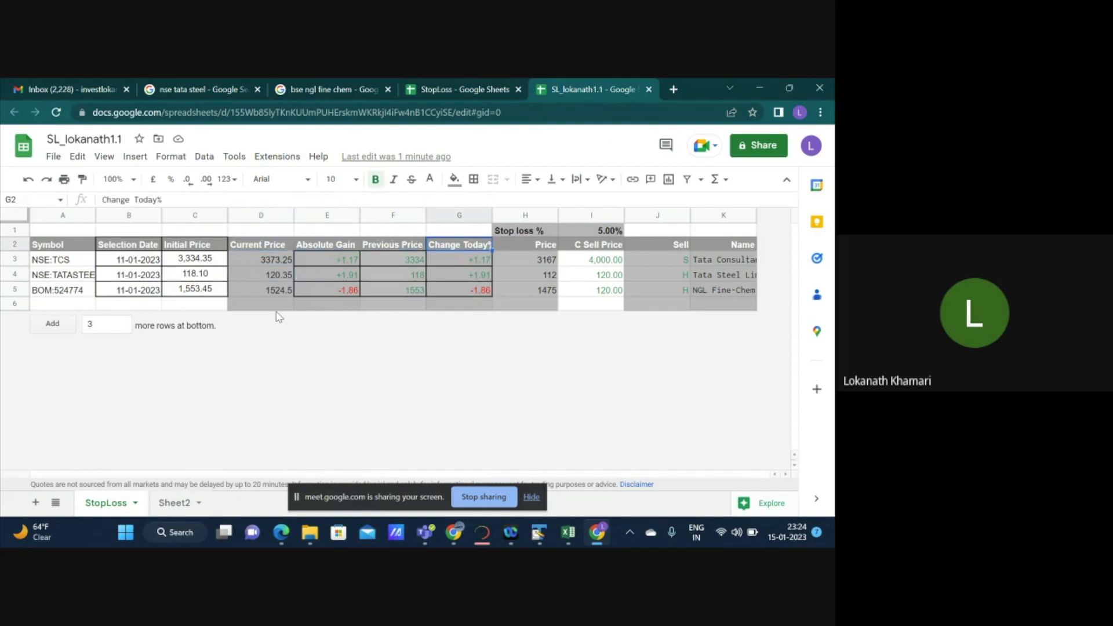
key(Up)
key(Right)
key(Down)
key(Down)
key(Left)
key(Left)
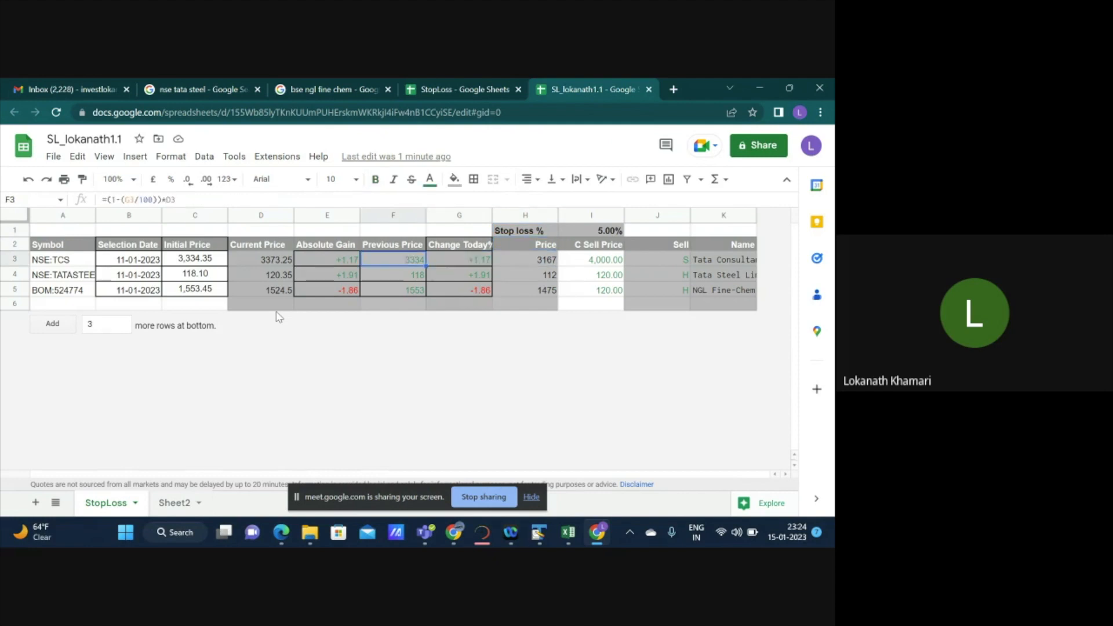
key(Left)
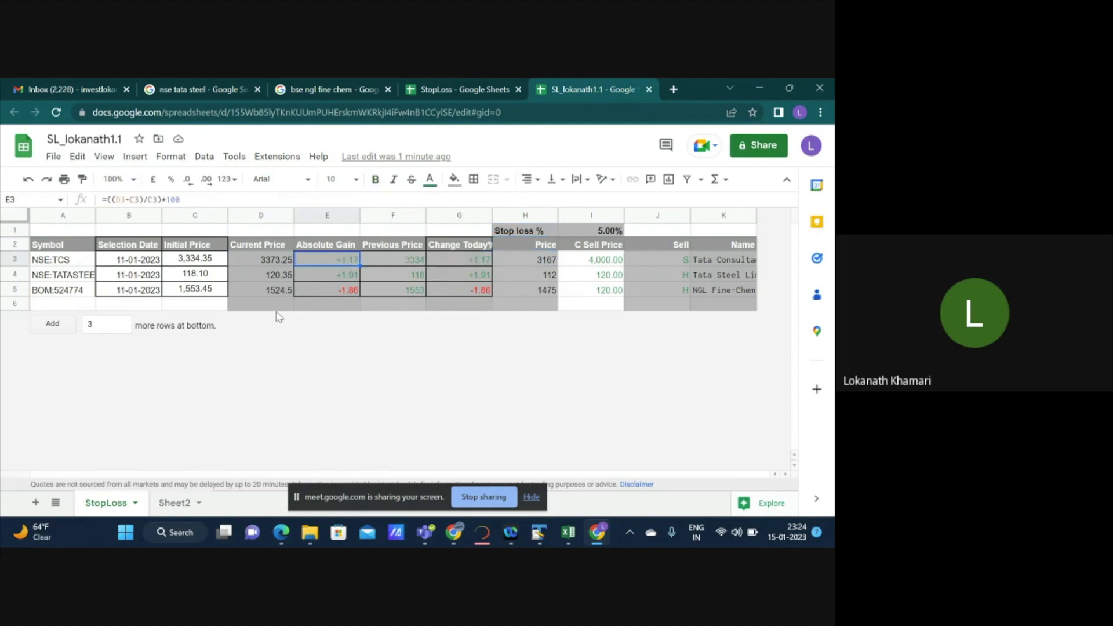
key(Left)
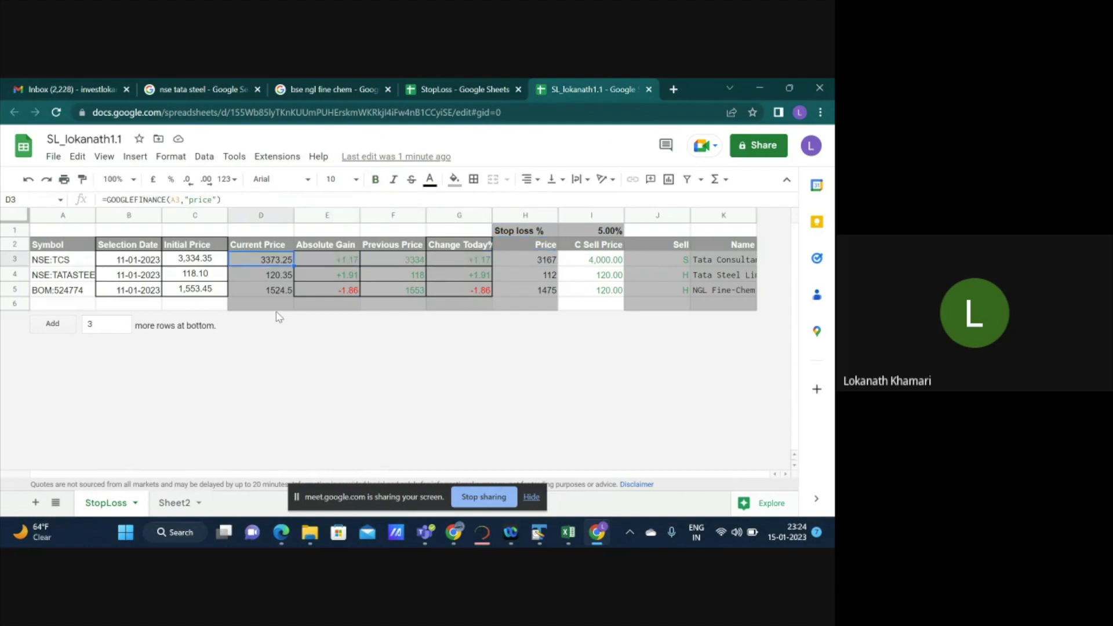
Review the TCS stop-loss and change-% formulas and the 4,000 / 120 sell prices, then bring up the Extensions menu.
key(Right)
key(Right)
key(Right)
key(Right)
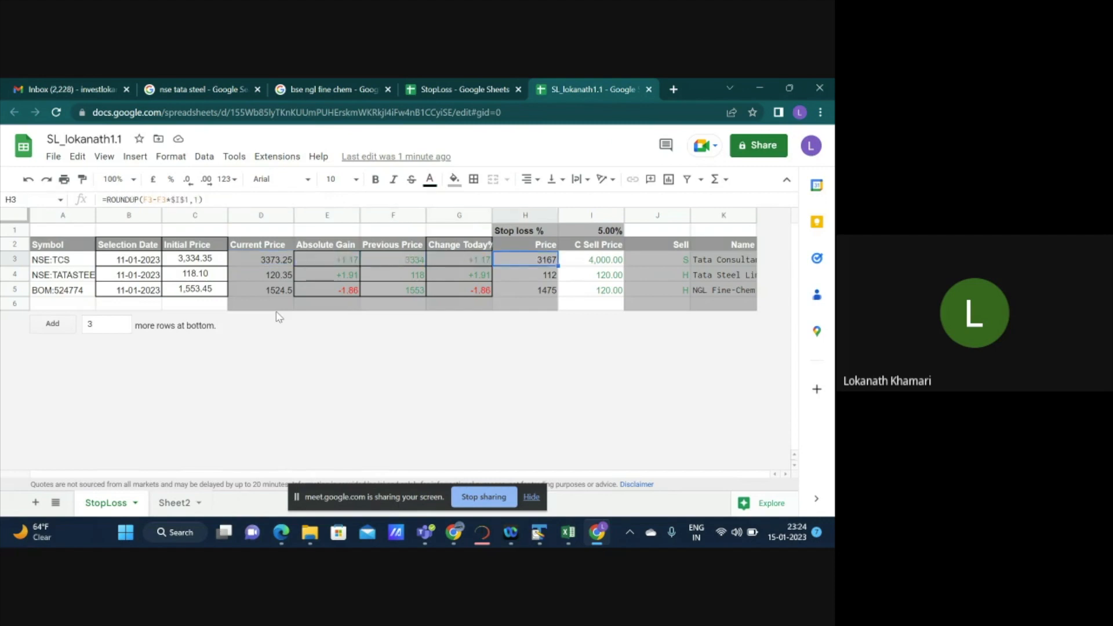
key(Up)
key(Down)
key(Left)
key(Left)
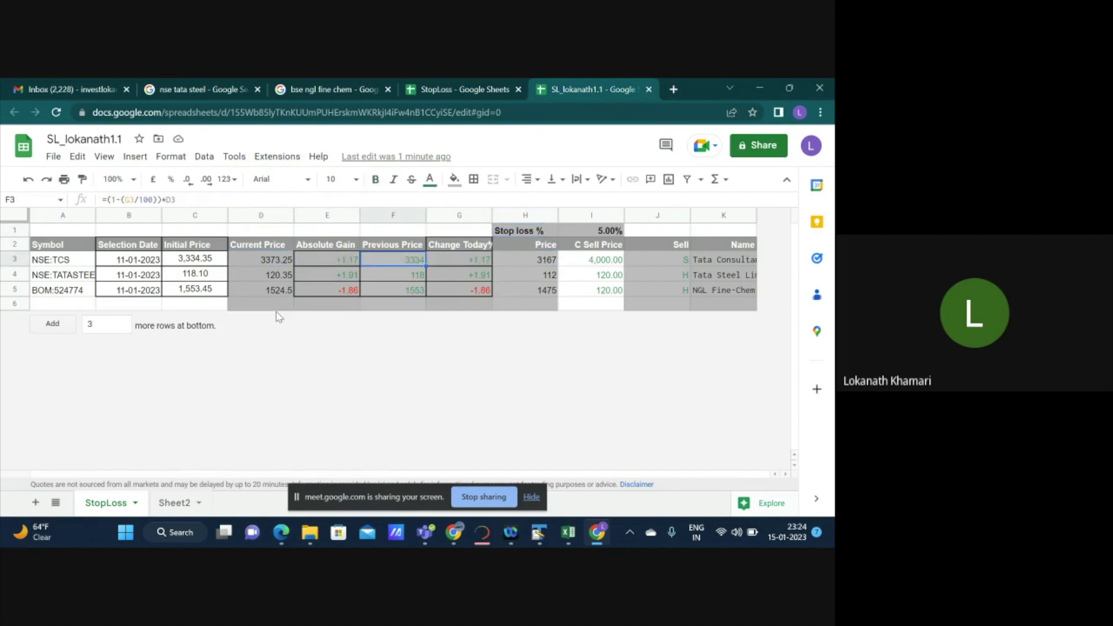
key(Left)
key(Left)
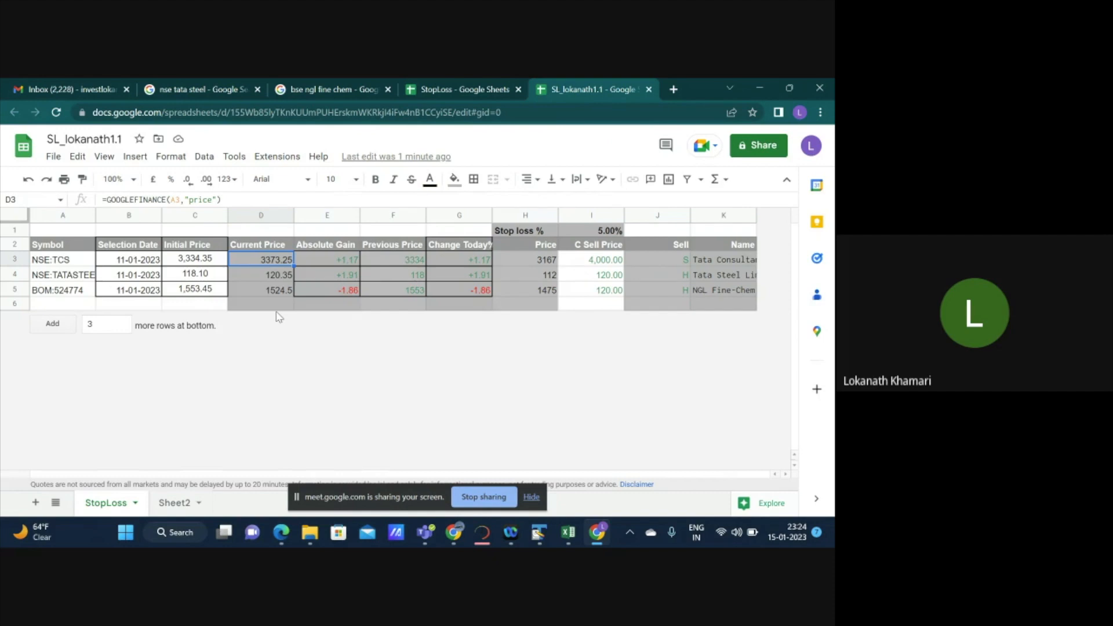
key(Right)
key(Right)
key(Right)
key(Right)
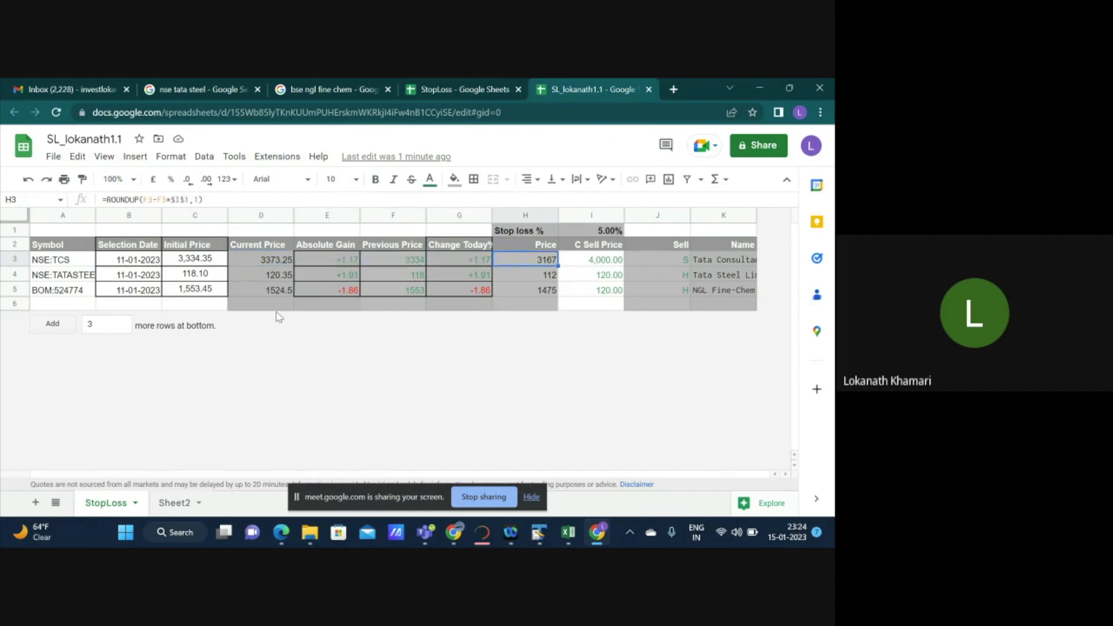
key(Left)
key(Left)
key(Right)
key(Right)
key(Right)
key(Up)
key(Up)
key(Down)
key(Down)
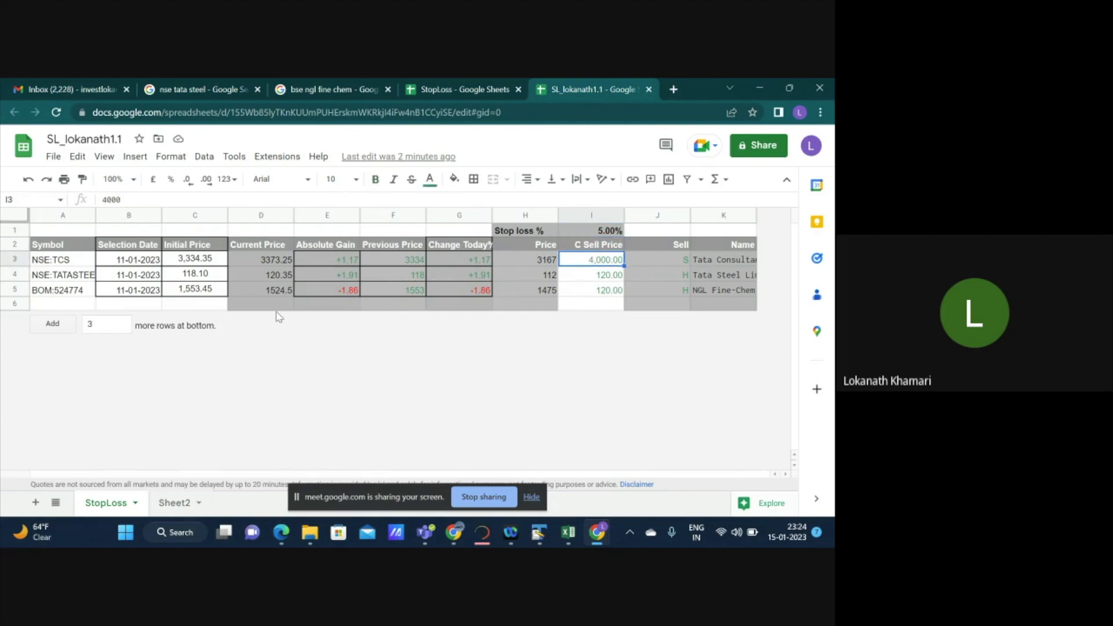
key(Down)
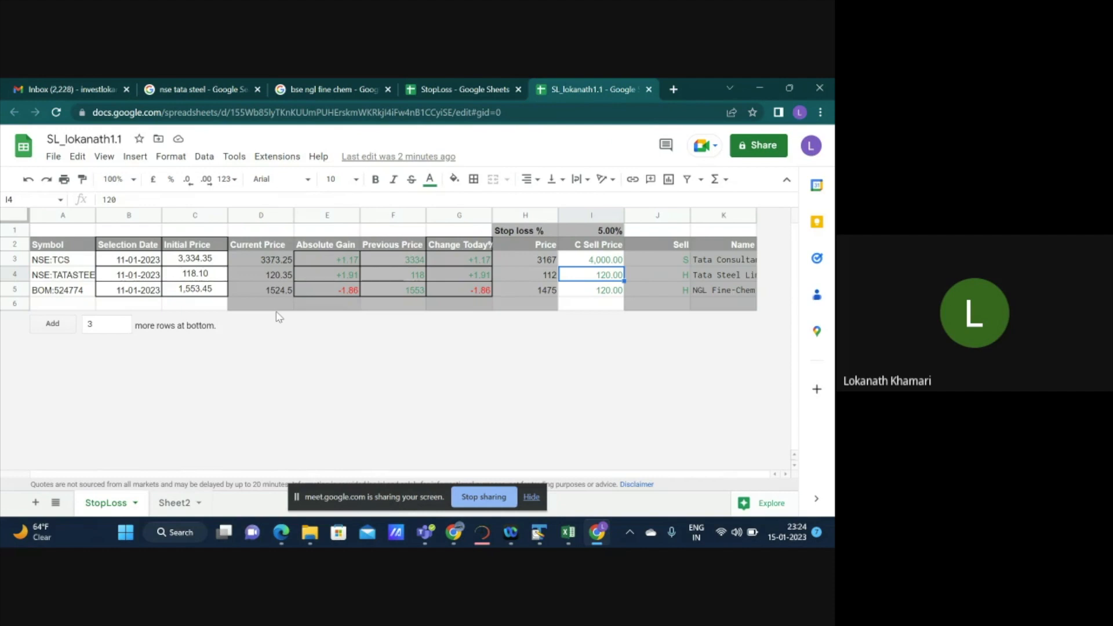
click(272, 160)
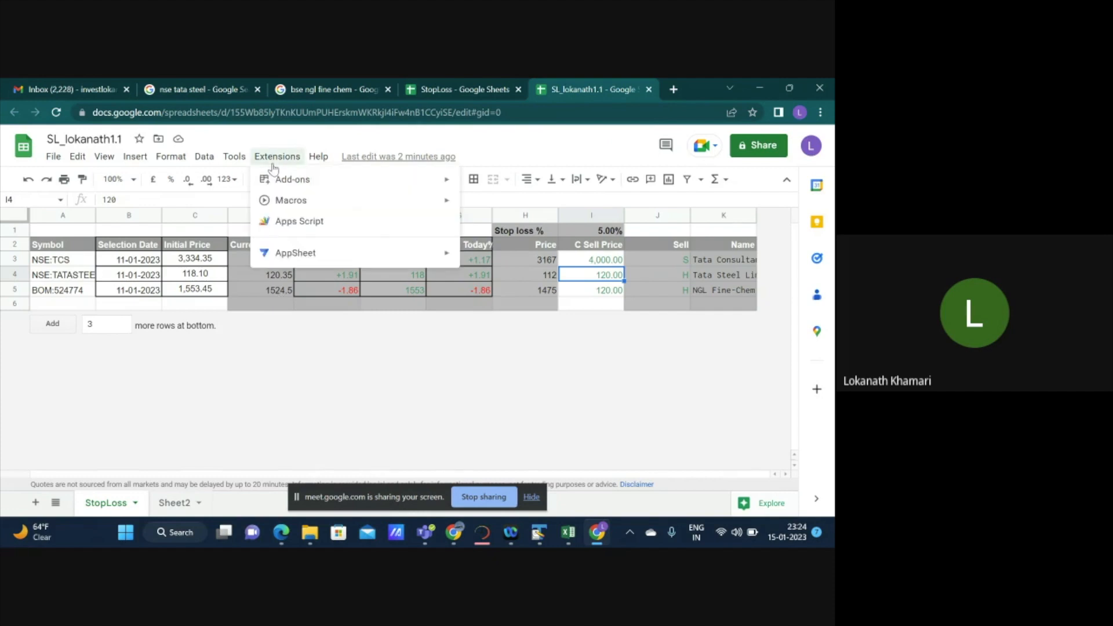
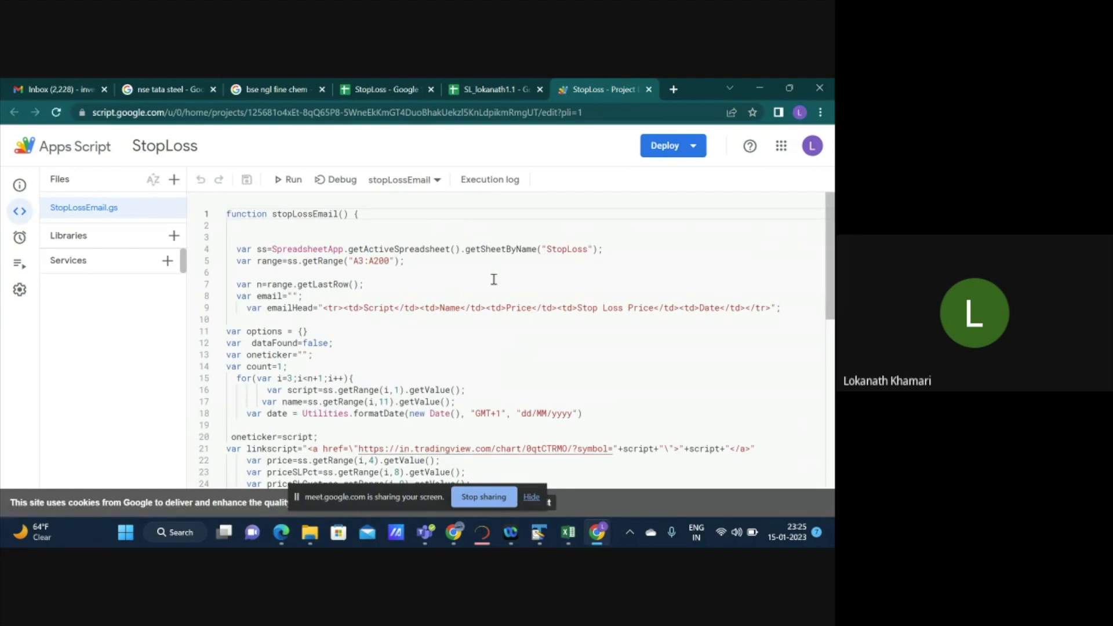
scroll(493, 279, down, 1)
scroll(493, 279, down, 2)
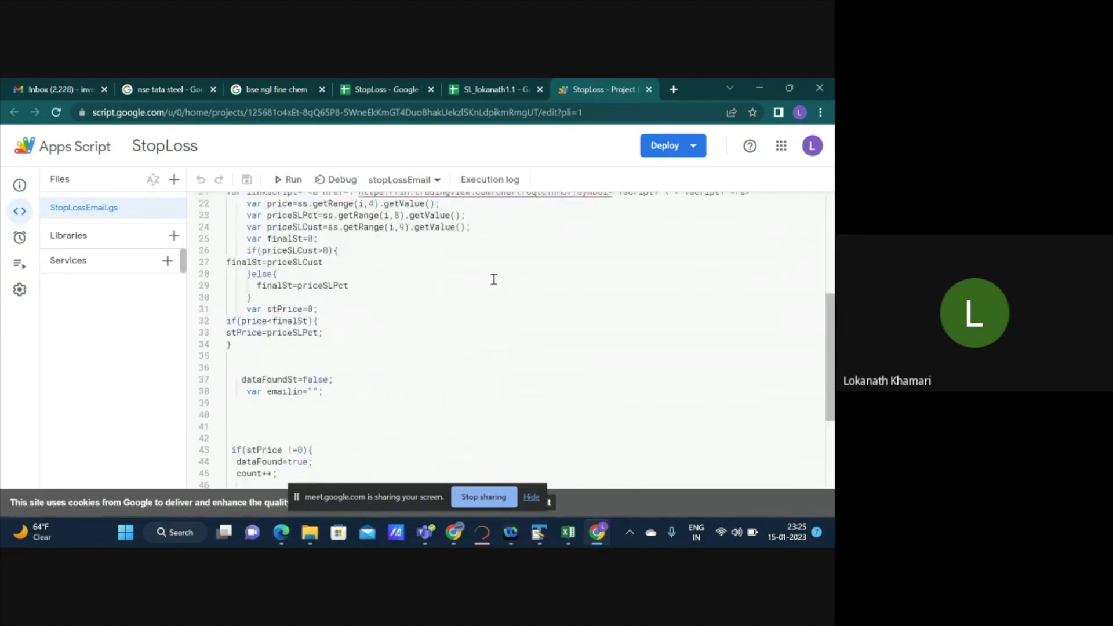
scroll(493, 279, down, 3)
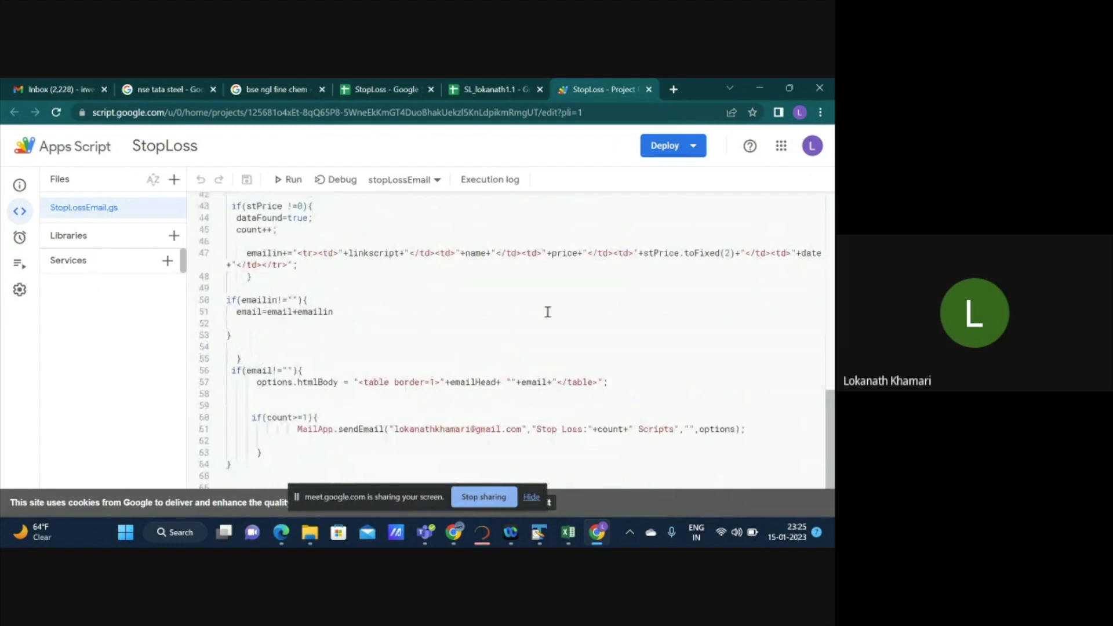
click(519, 429)
key(Left)
key(Left)
key(Left)
key(Left)
key(Left)
key(Left)
key(Left)
key(Left)
key(Left)
key(shift+Left)
key(shift+Left)
key(shift+Left)
key(shift+Left)
key(shift+Left)
key(shift+Left)
key(shift+Left)
key(shift+Left)
key(shift+Left)
key(shift+Left)
key(shift+Left)
key(shift+Left)
key(shift+Left)
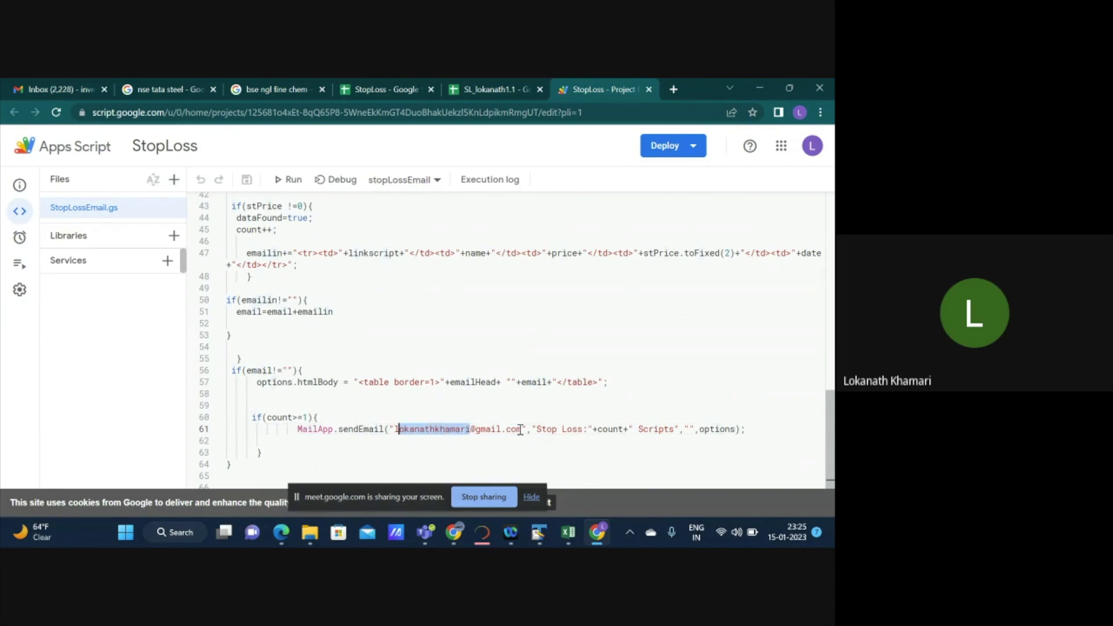
key(shift+Left)
text(invest)
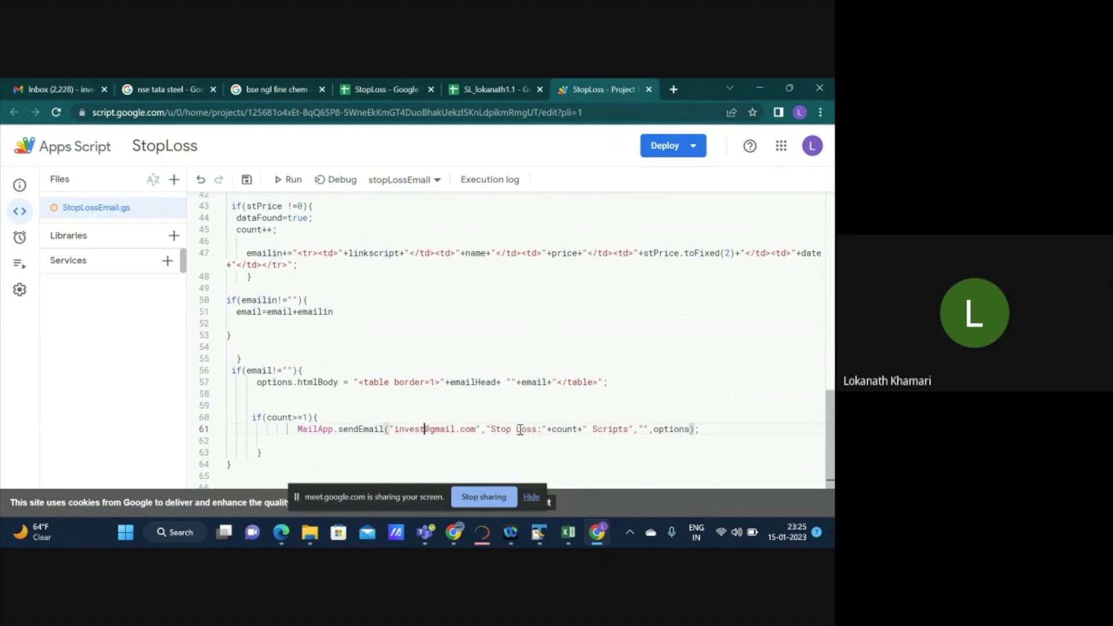
text(lokanath)
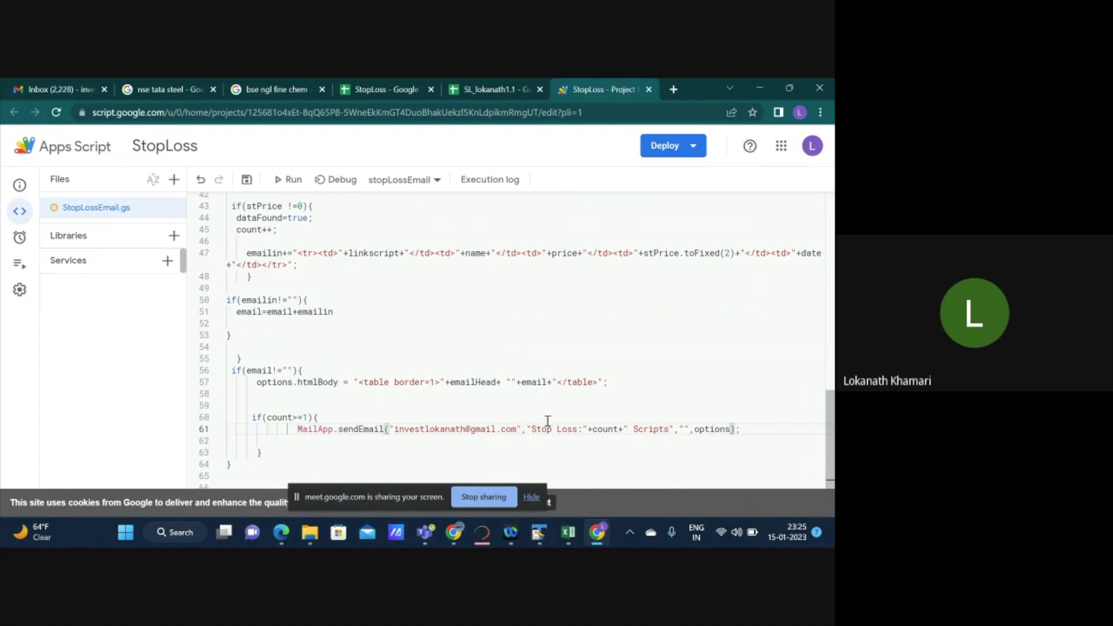
click(616, 395)
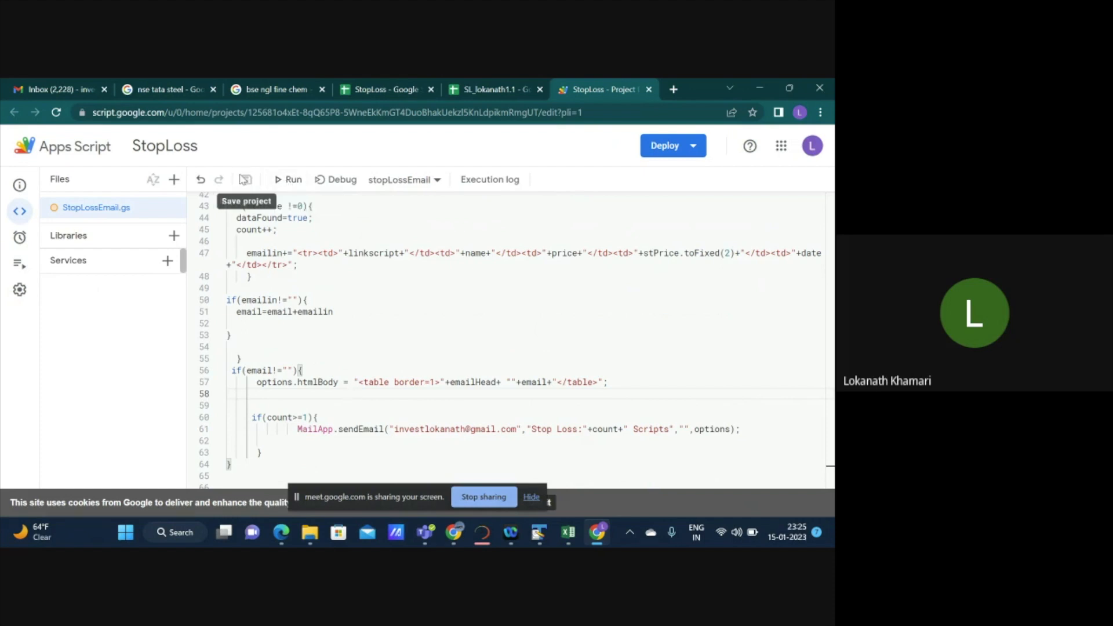
Save StopLoss and run stopLossEmail, reaching the Authorization required prompt.
click(246, 179)
click(288, 179)
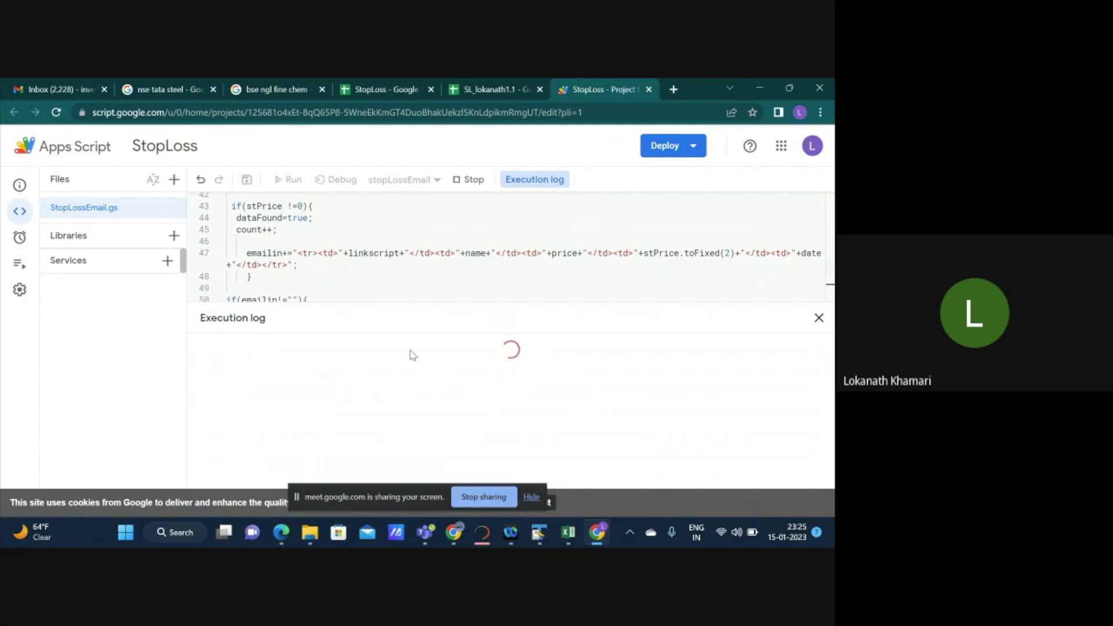
click(529, 497)
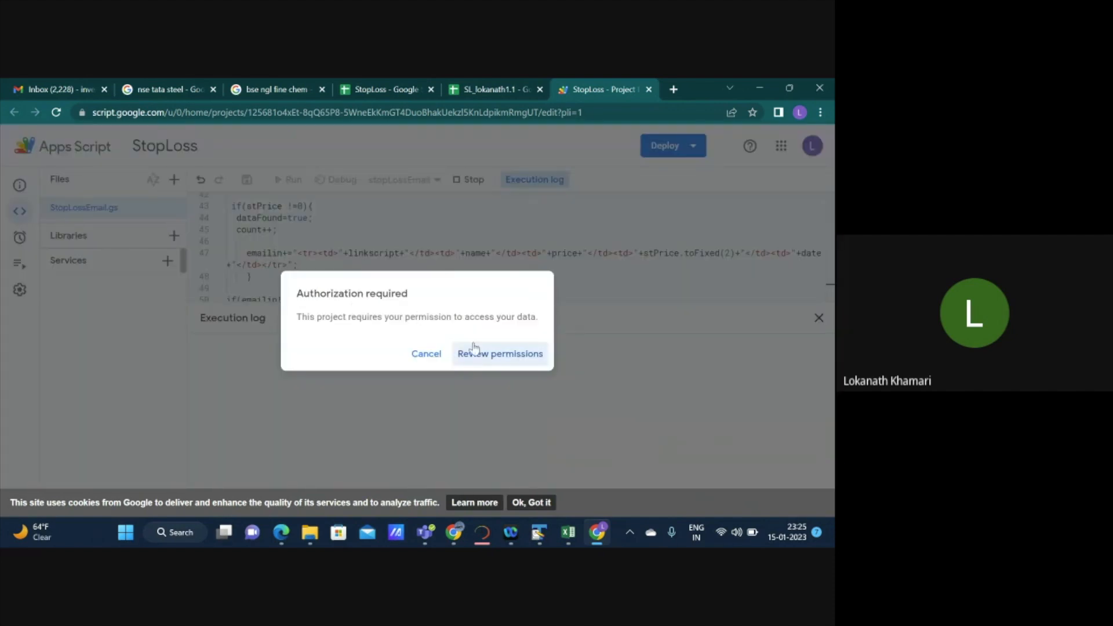
Grant StopLoss access to Sheets and email via Review permissions, Advanced, Go to StopLoss (unsafe), Allow.
click(502, 355)
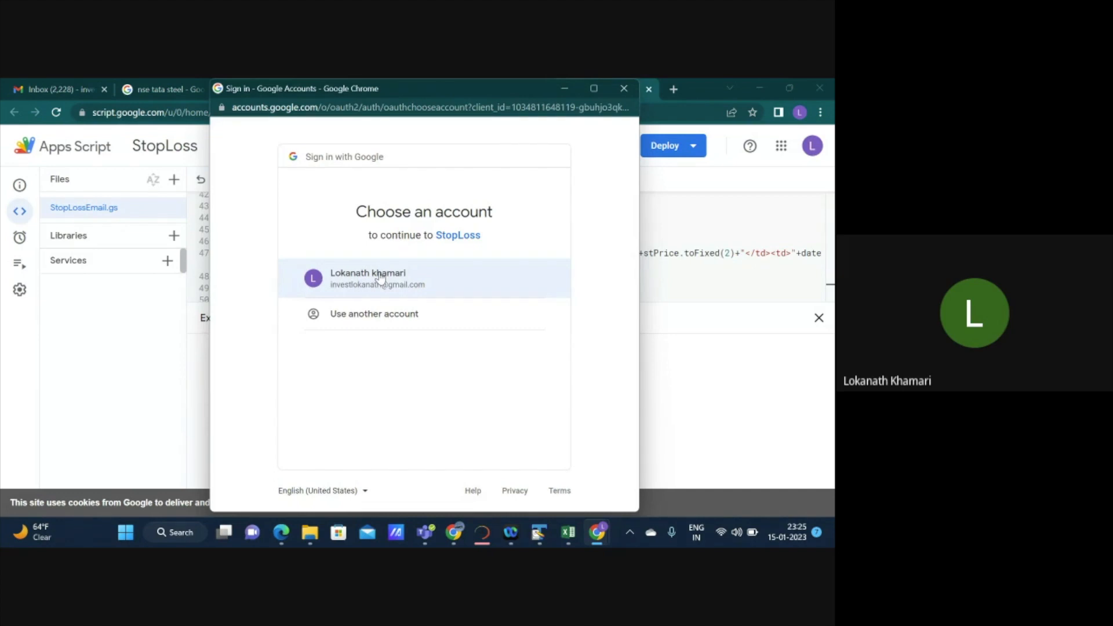
click(380, 278)
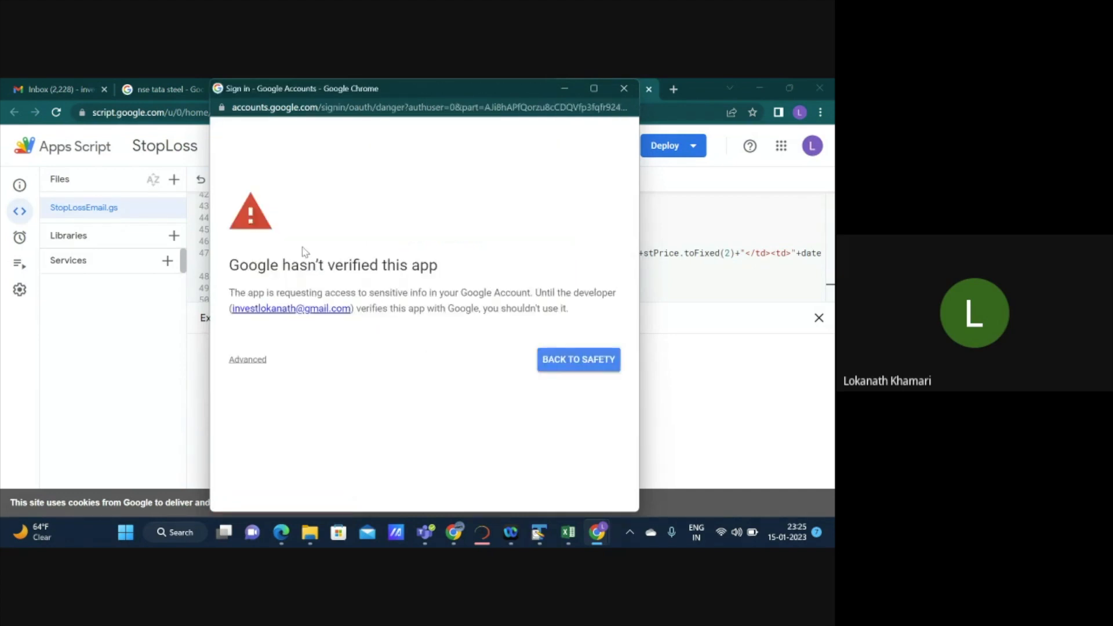
click(254, 363)
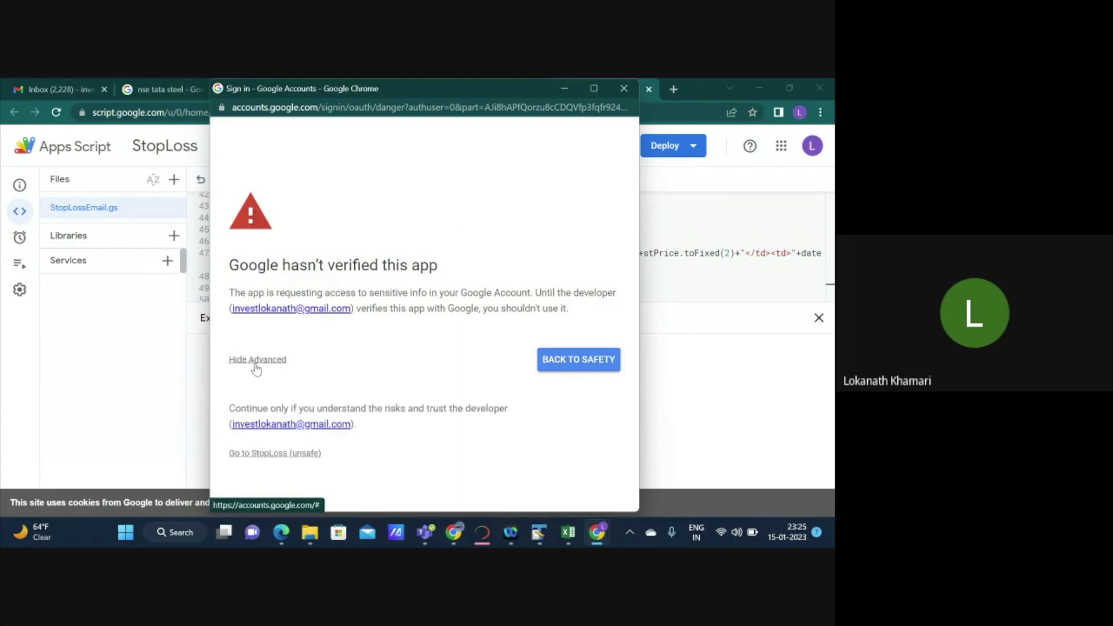
click(279, 459)
scroll(348, 469, down, 1)
scroll(415, 417, down, 2)
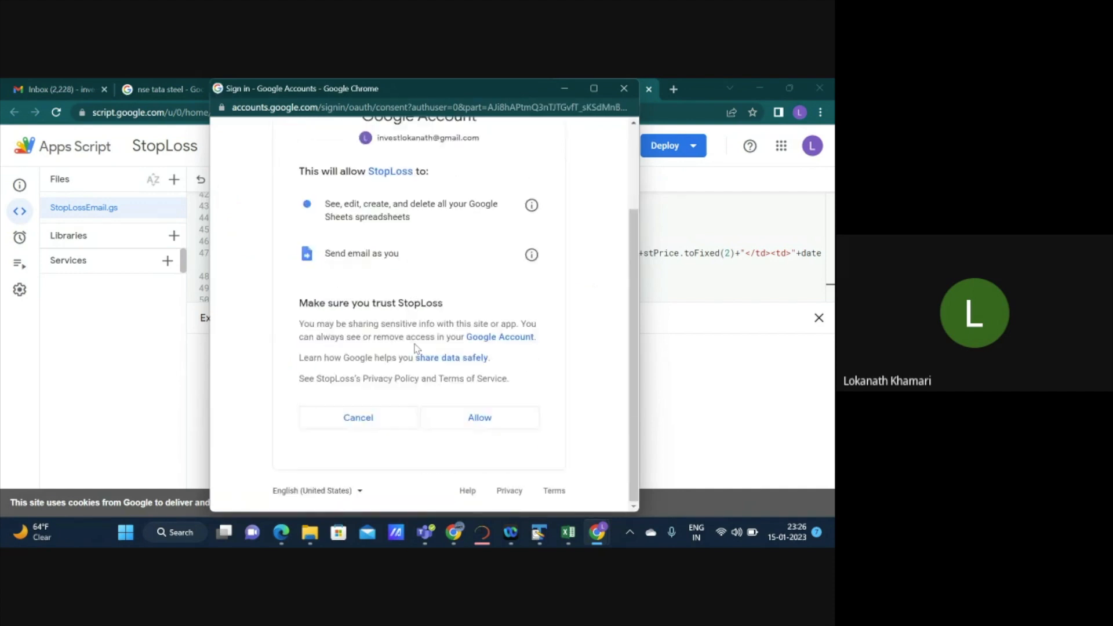
click(478, 417)
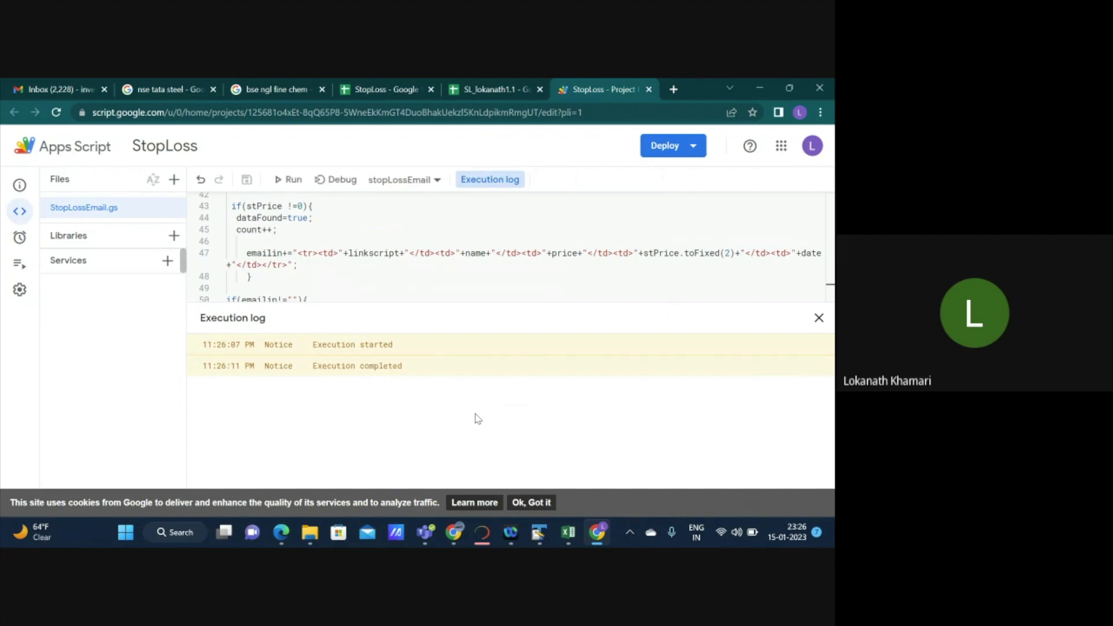
Refresh the Gmail inbox and open the new Stop Loss:2 Scripts alert email.
click(61, 89)
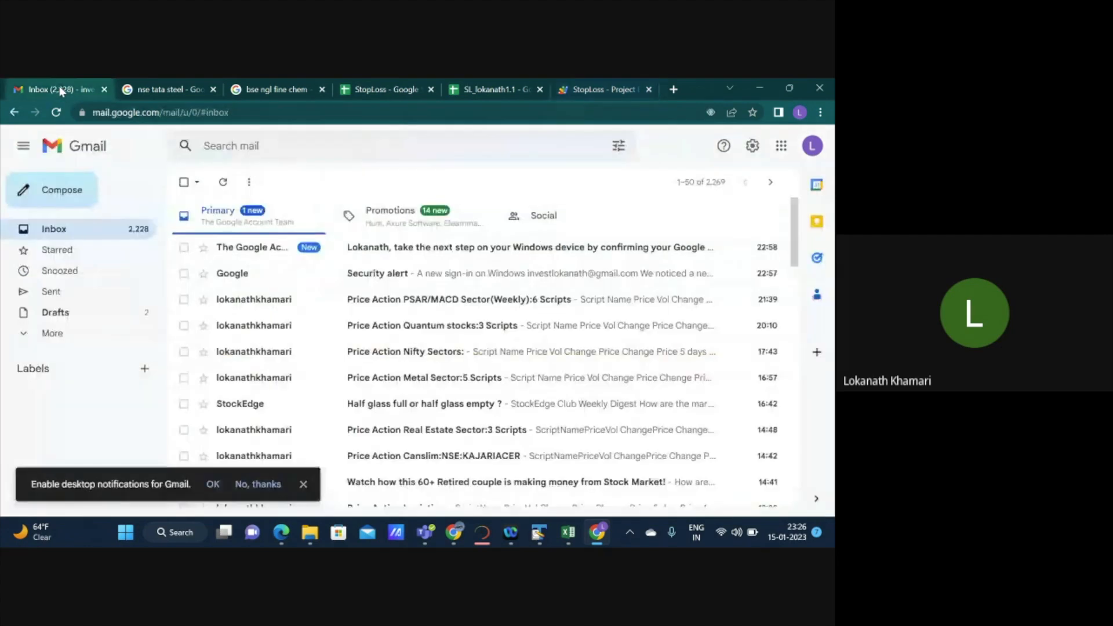
click(75, 225)
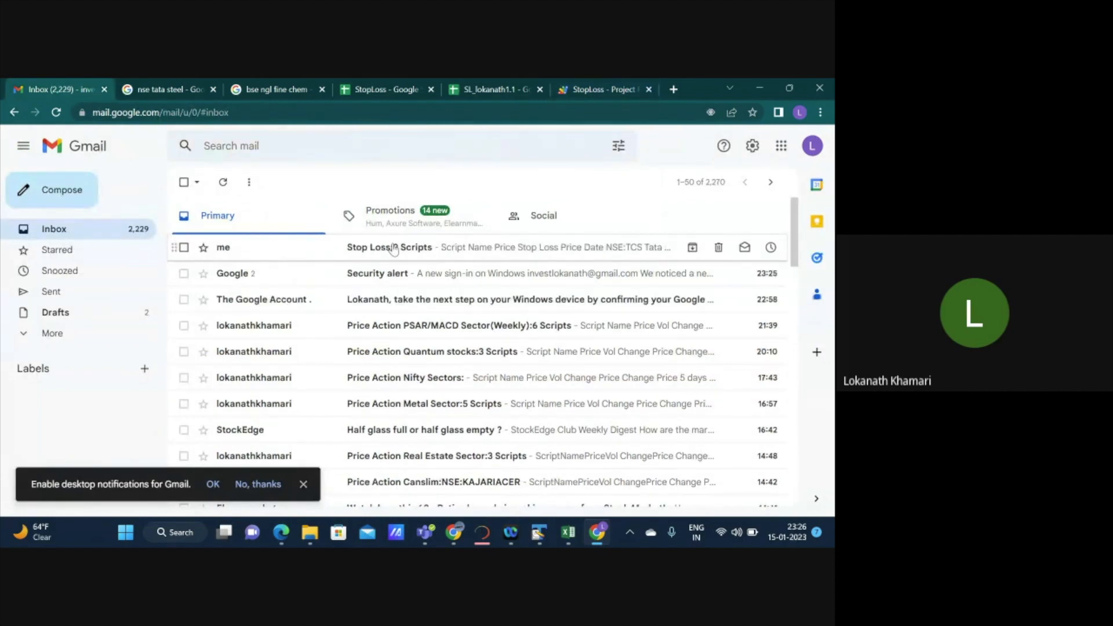
click(393, 249)
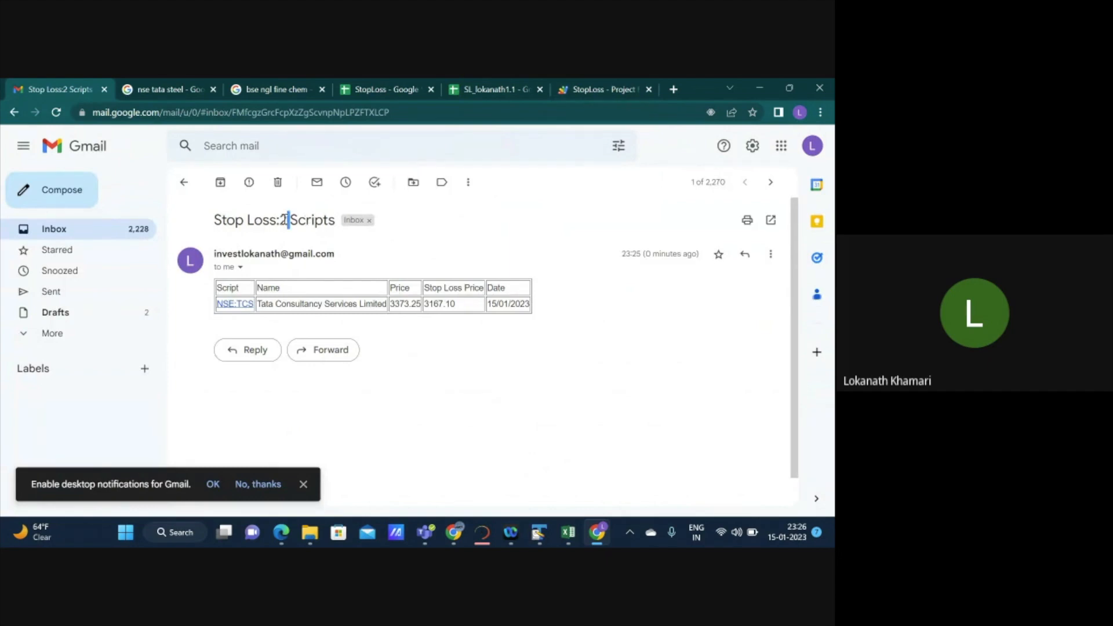
Check the alert table's TCS row: Consultancy, price 3373.25 and stop-loss 3167.10.
double_click(312, 303)
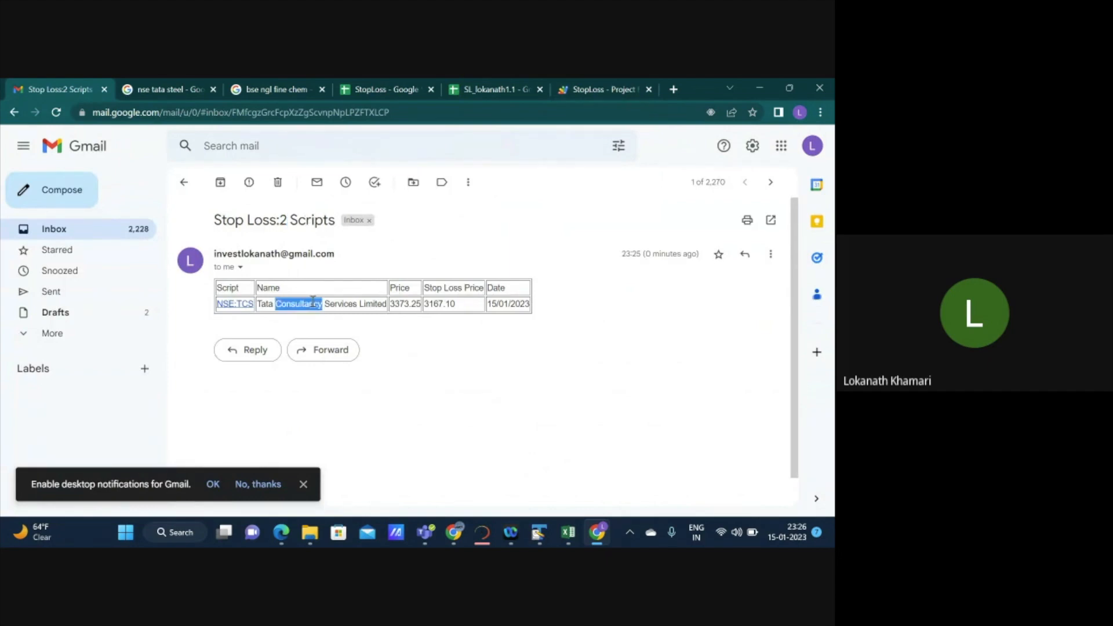
double_click(410, 303)
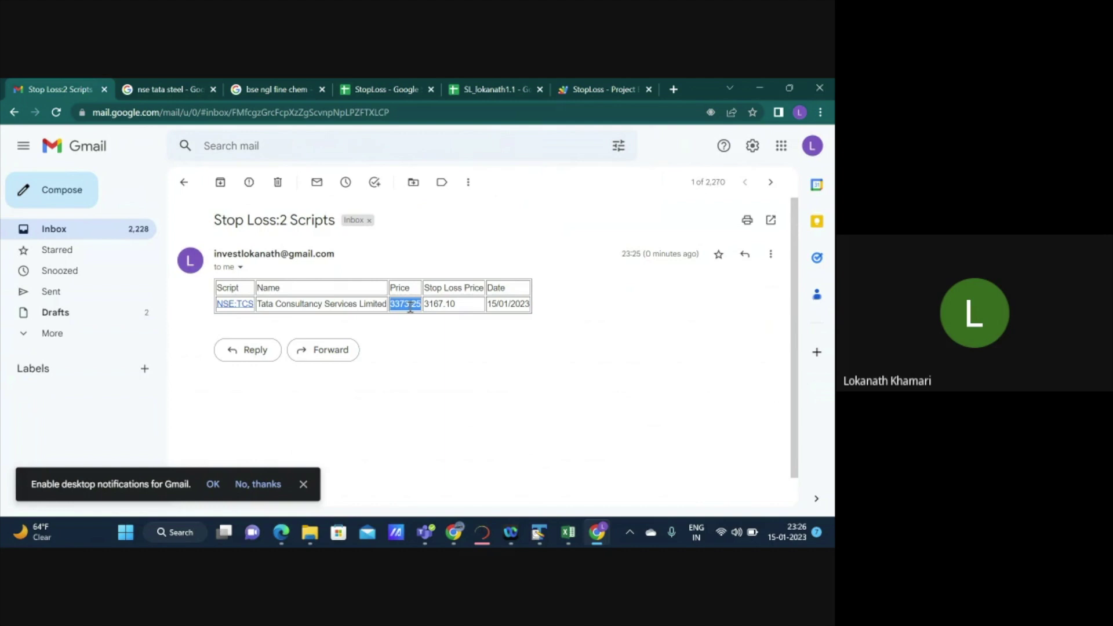
double_click(442, 306)
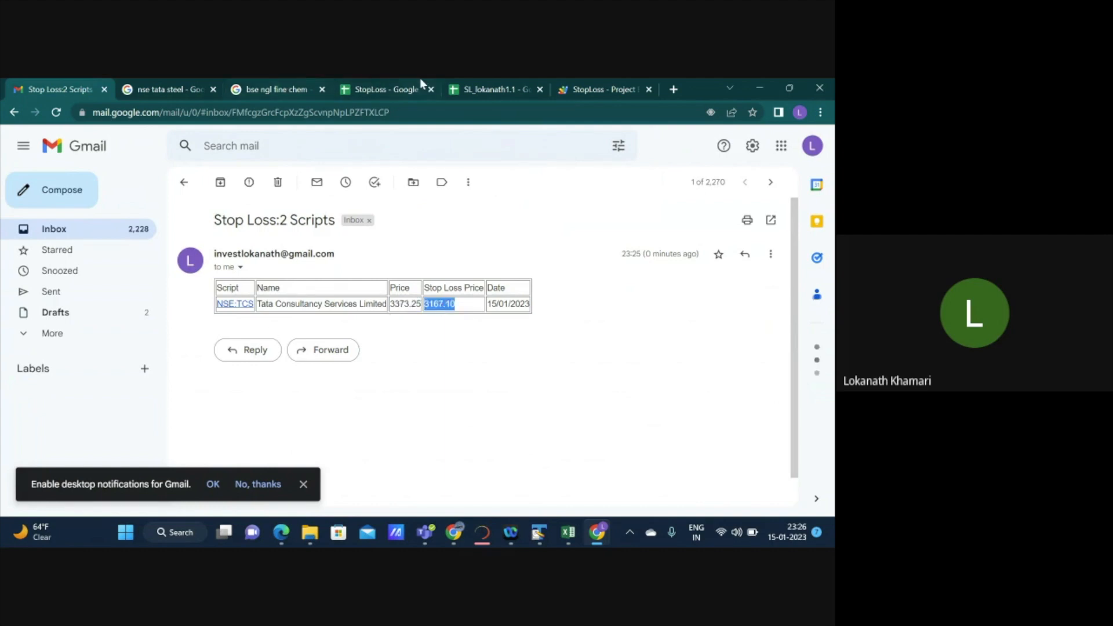
Inspect the TCS row's sell price in I3 and initial price in C3, then return to the StopLoss script.
click(497, 84)
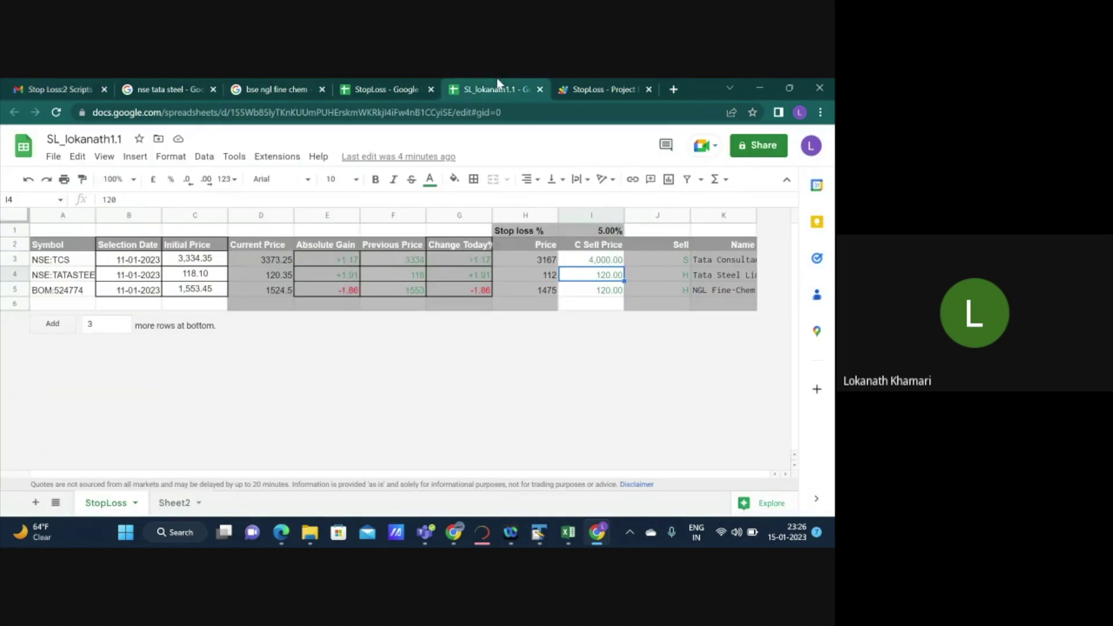
click(592, 263)
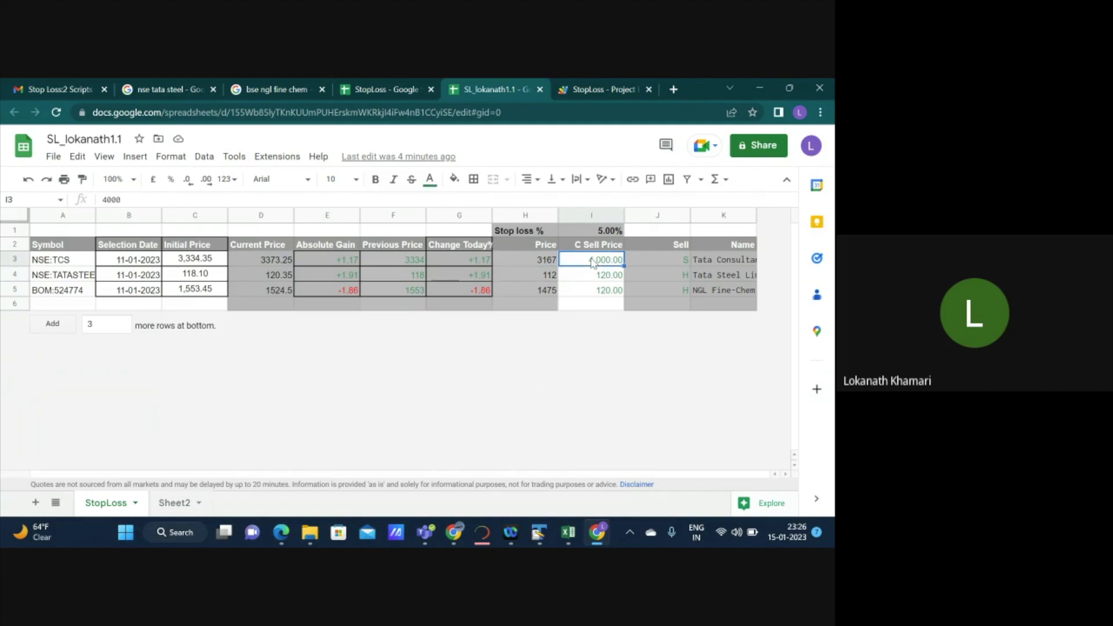
key(Left)
key(Left)
key(Left)
key(Left)
key(Left)
key(Left)
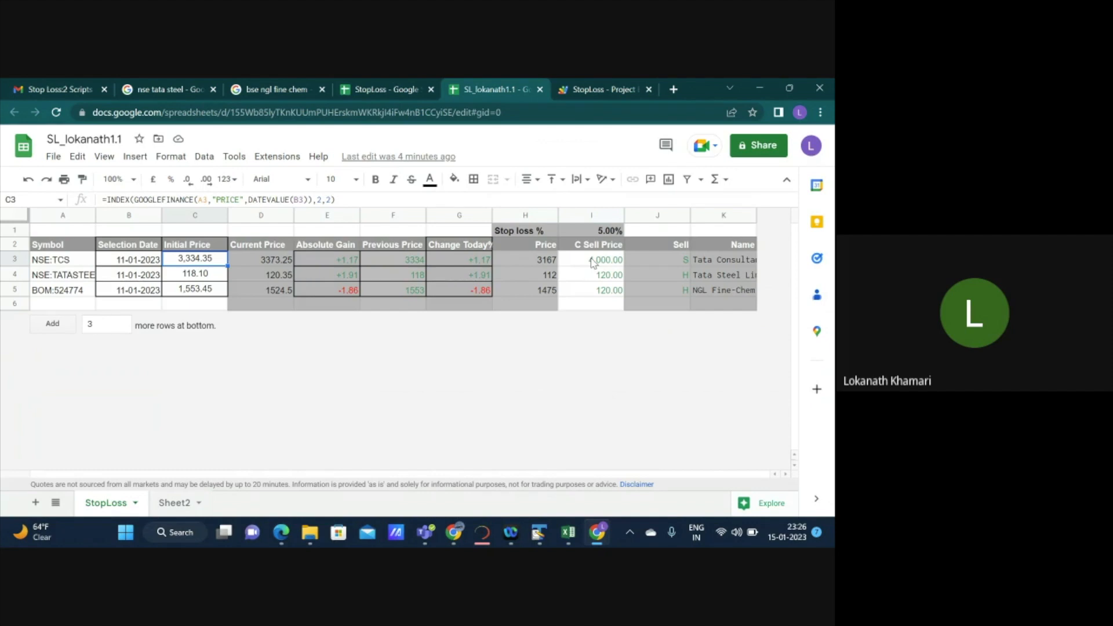
key(Right)
key(Right)
key(Right)
key(Right)
key(Right)
key(Right)
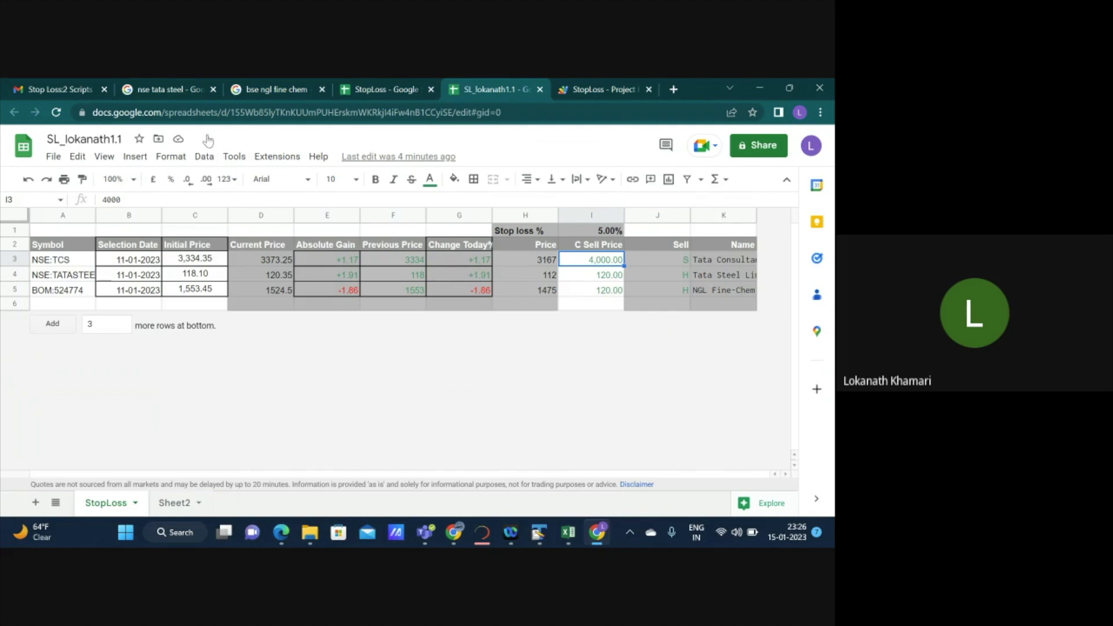
click(602, 88)
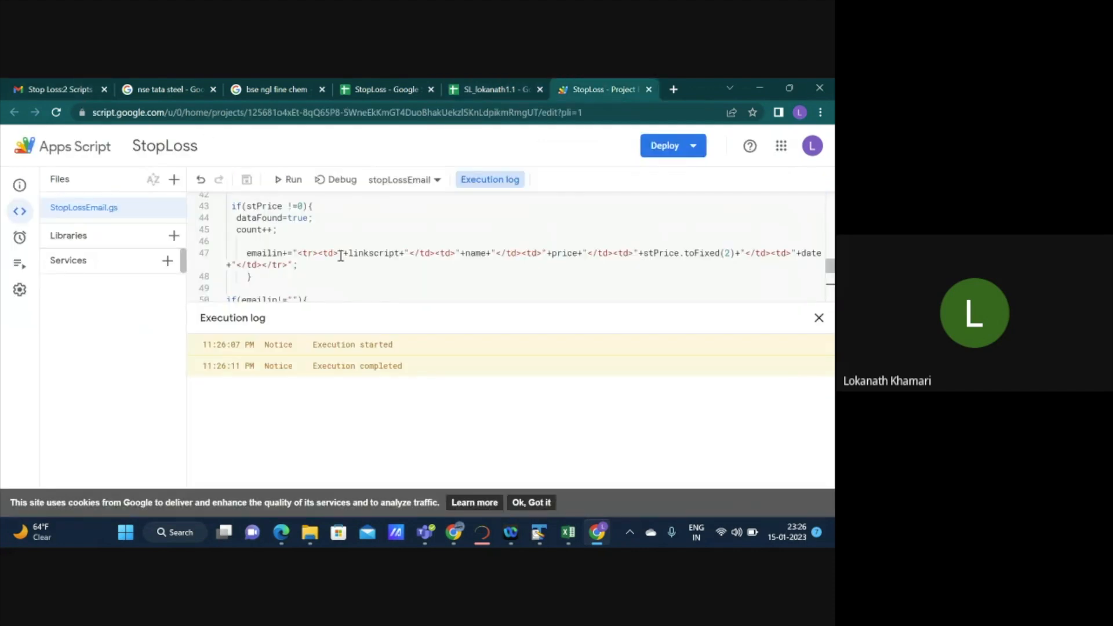
Go to the StopLoss Triggers page, dismiss the welcome and cookie notices, and start a new trigger.
mouse_move(20, 237)
click(24, 245)
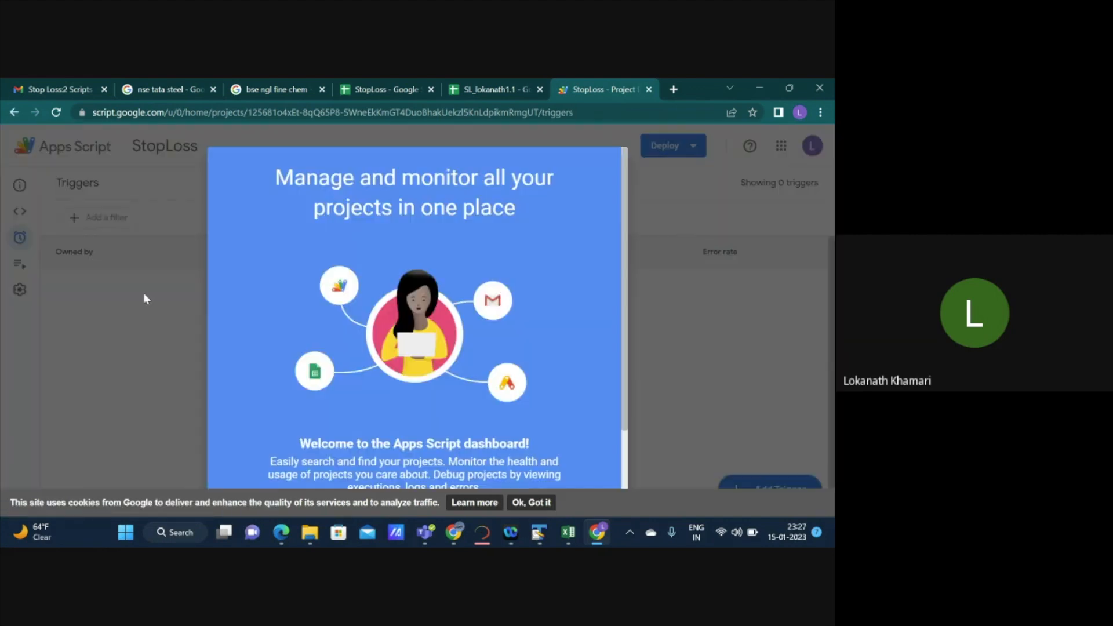
scroll(575, 298, down, 1)
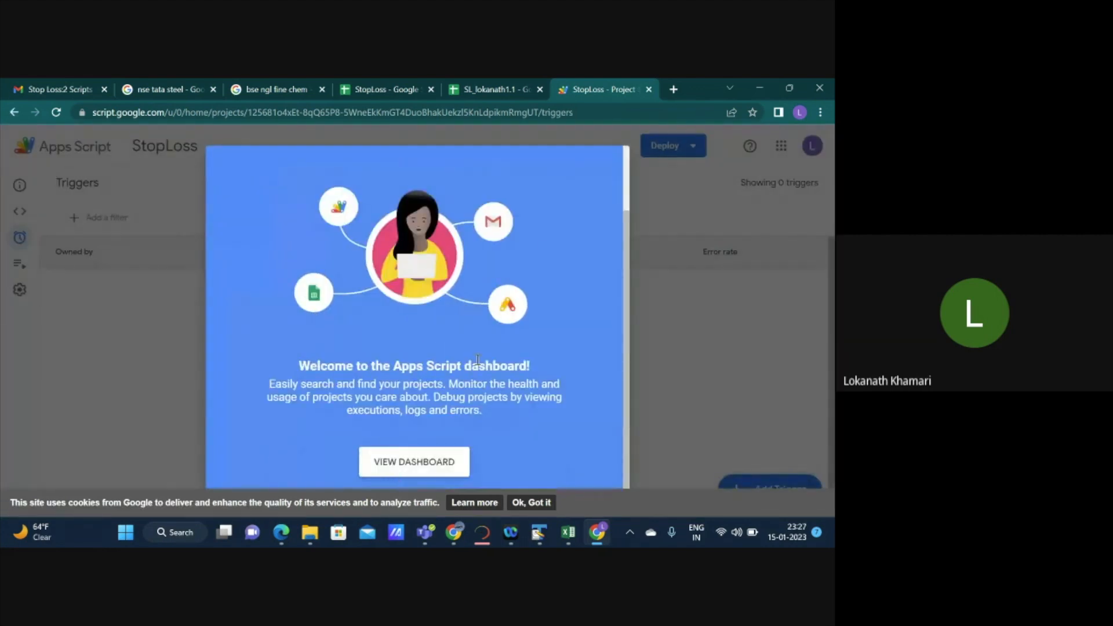
key(Escape)
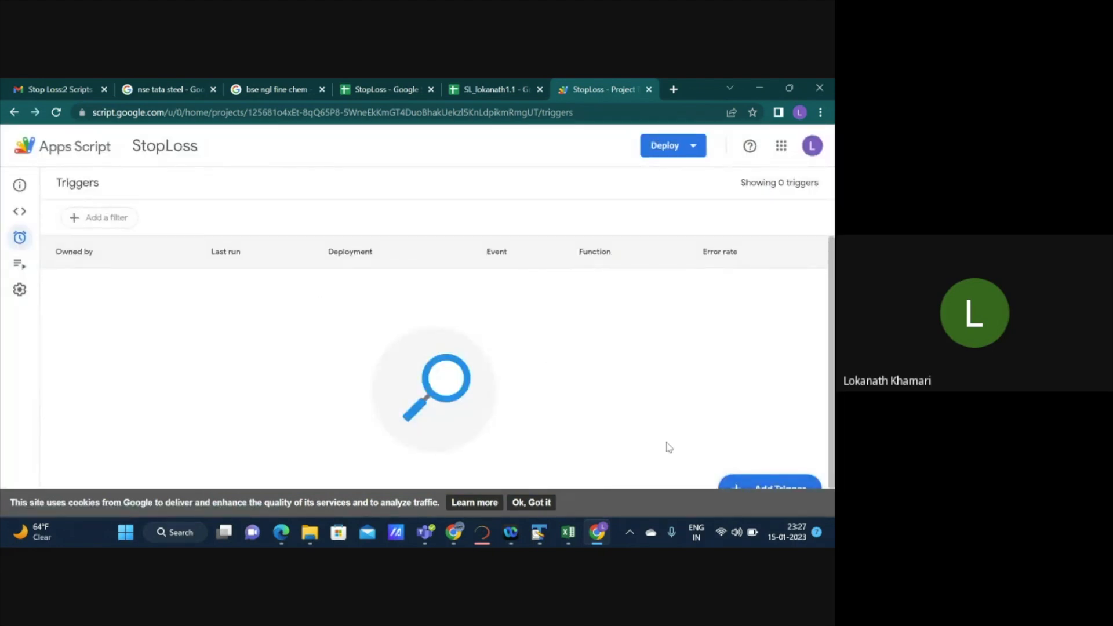
click(532, 505)
click(754, 493)
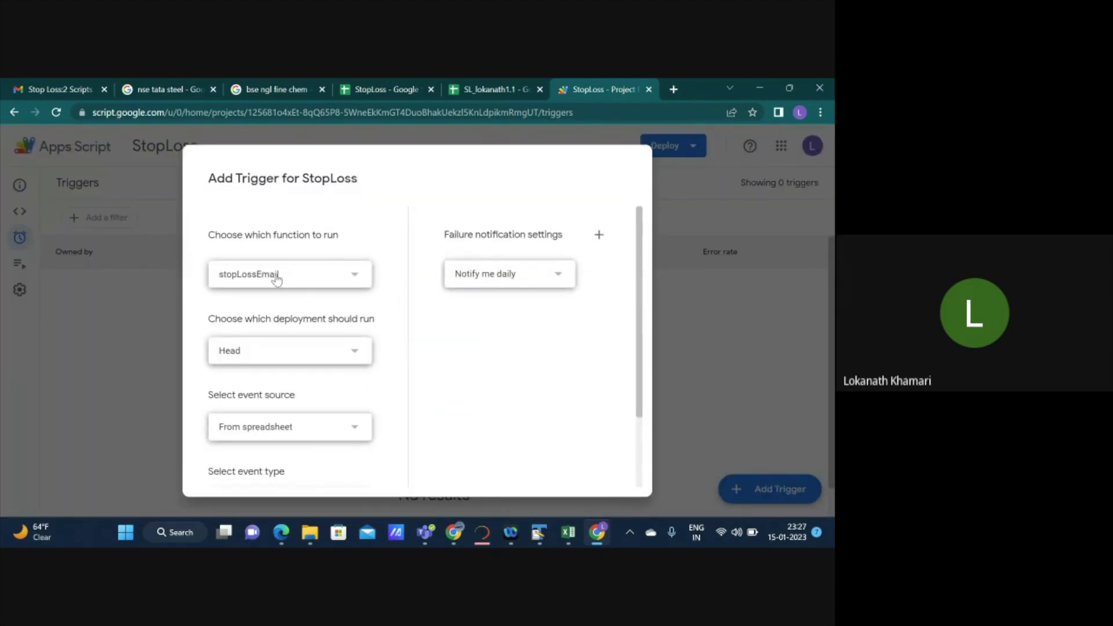
Make the stopLossEmail trigger Time-driven with a Day timer.
click(323, 356)
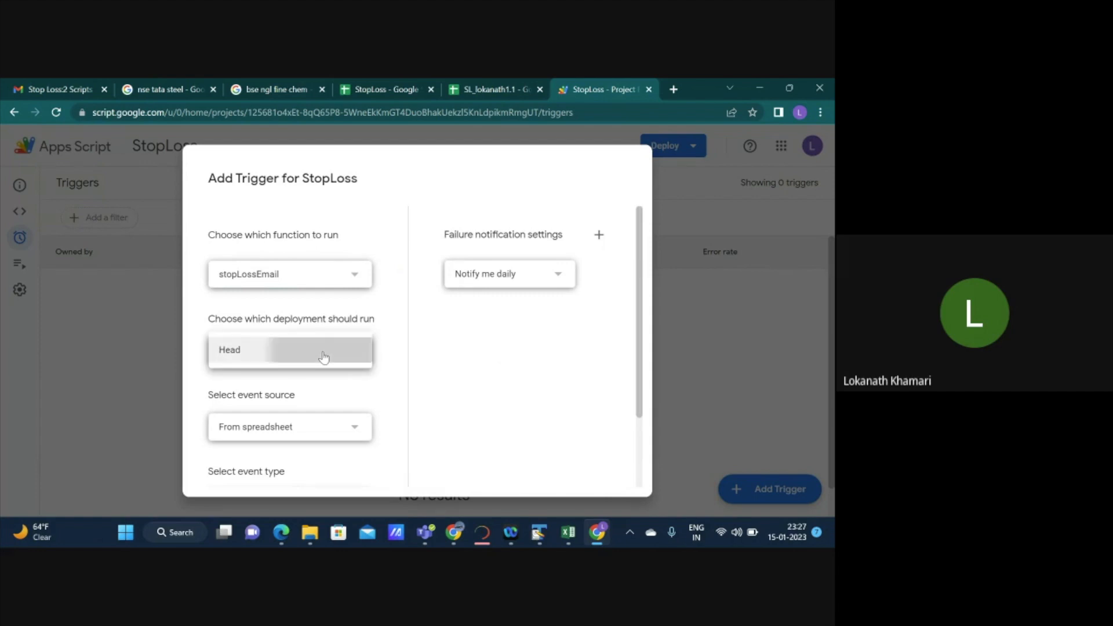
click(338, 358)
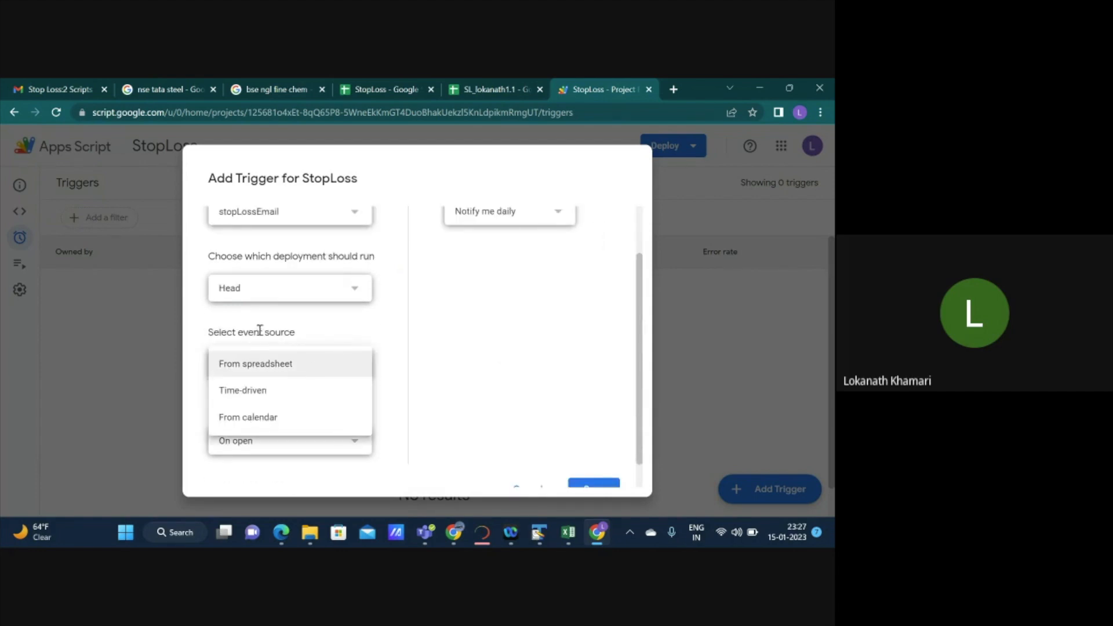
click(267, 392)
scroll(313, 393, down, 2)
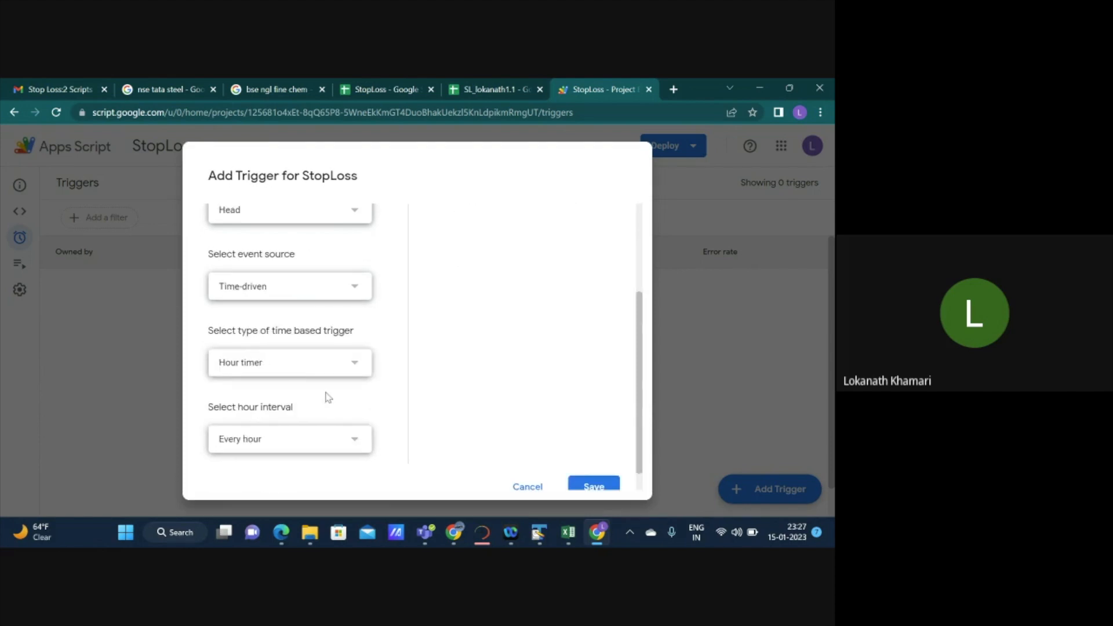
click(299, 371)
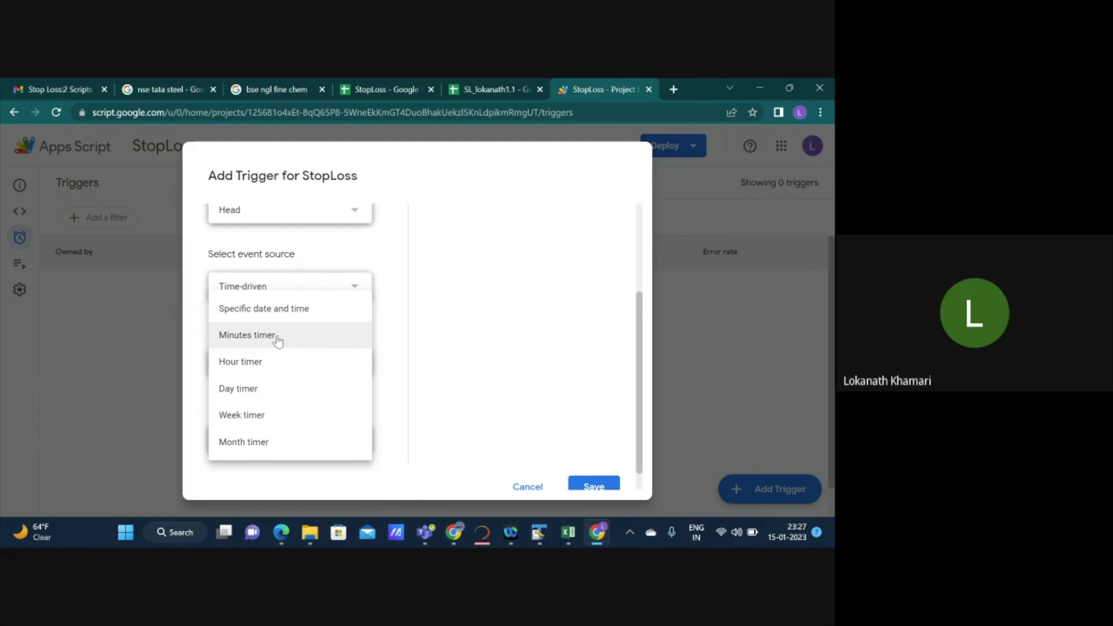
click(258, 398)
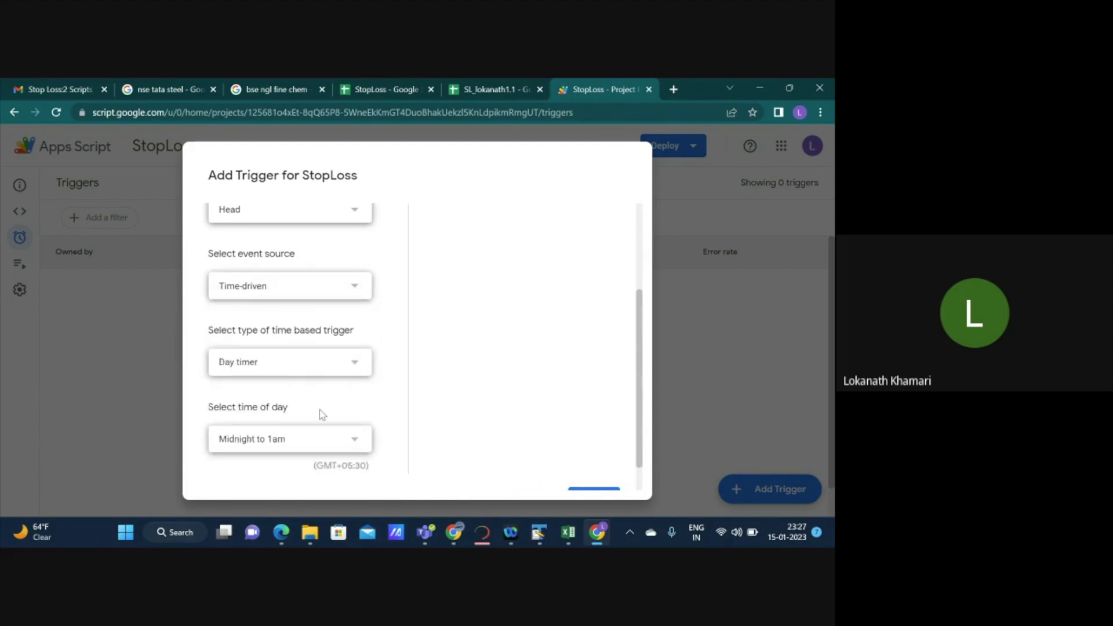
scroll(320, 410, down, 1)
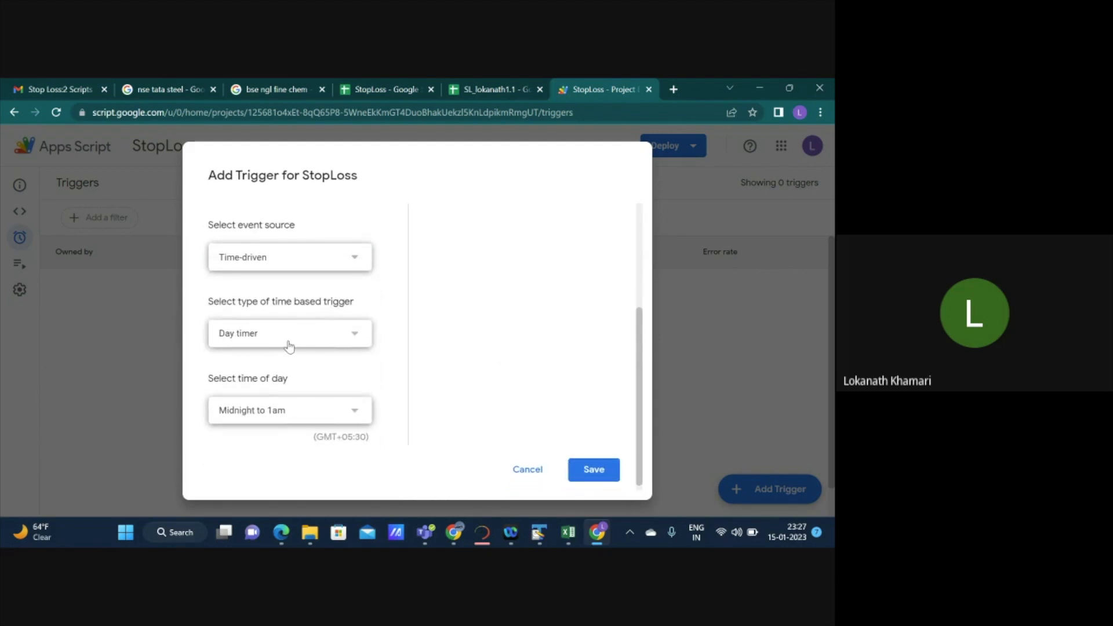
Schedule the daily run between 2pm and 3pm and save the trigger.
click(289, 347)
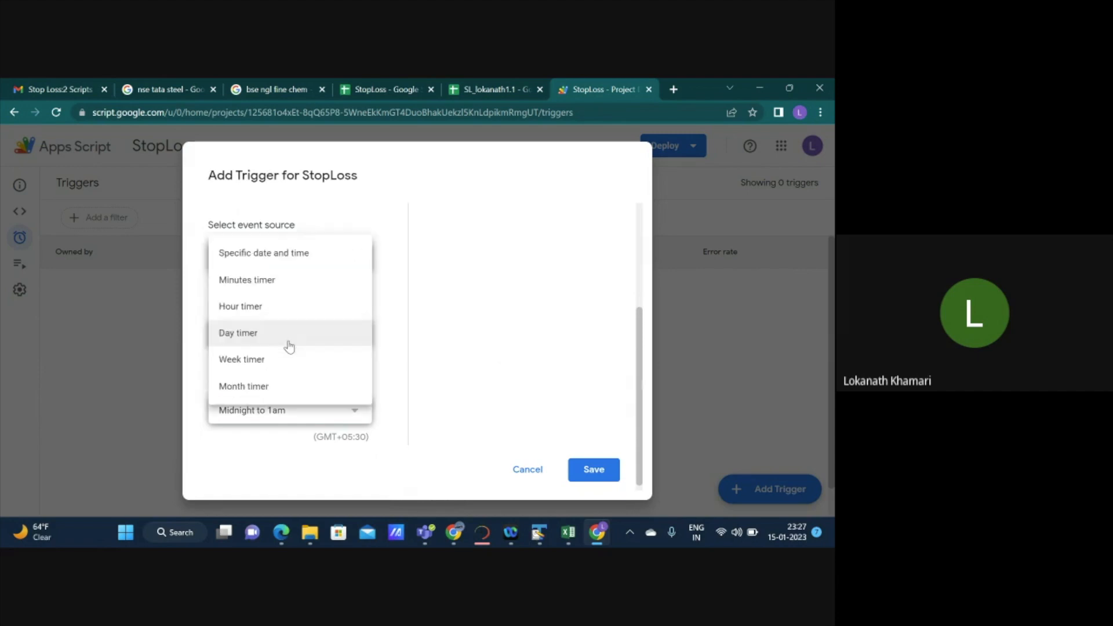
click(289, 346)
click(330, 409)
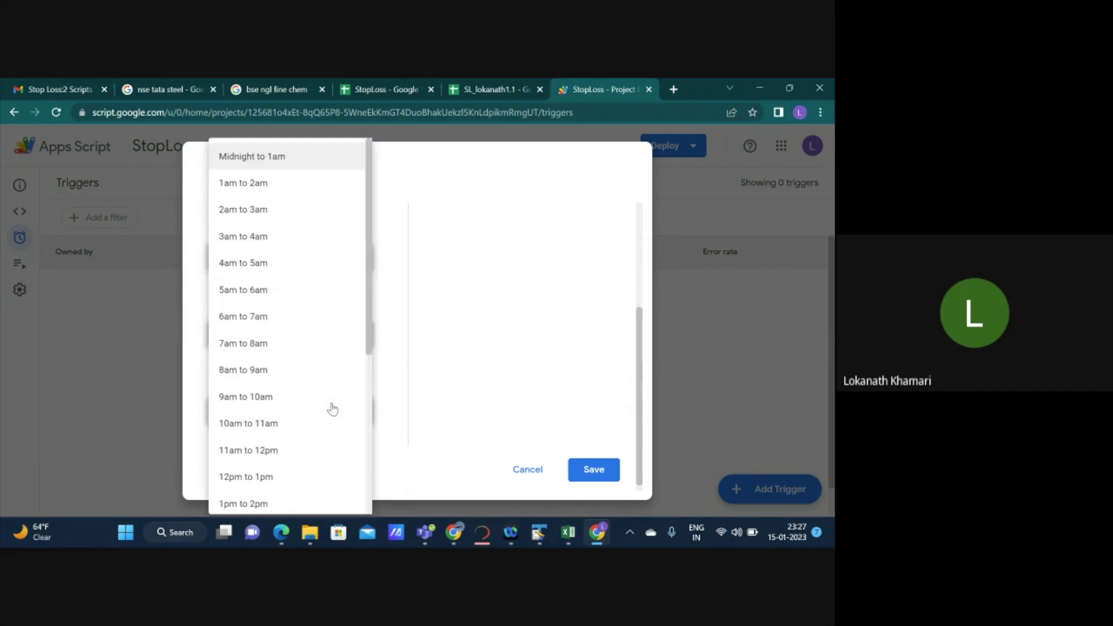
scroll(329, 379, down, 2)
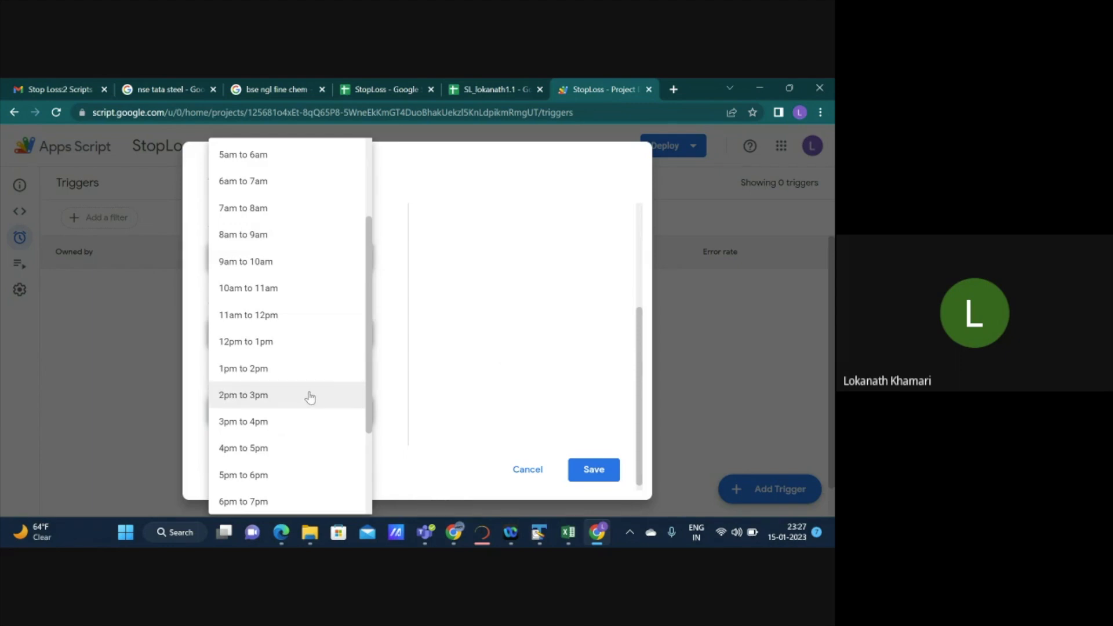
click(309, 397)
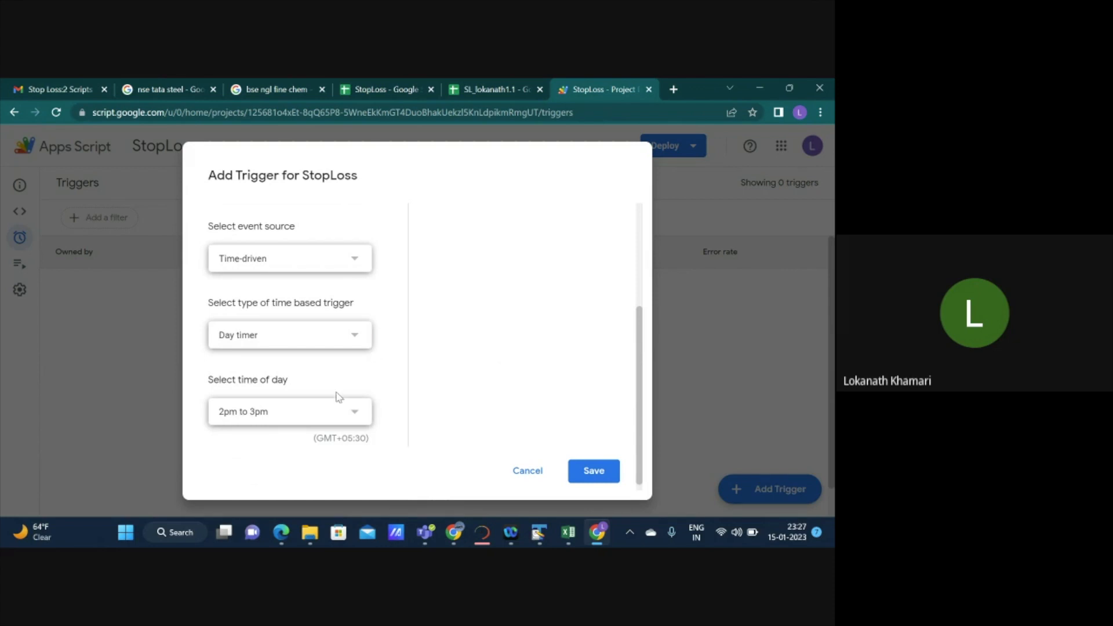
click(601, 477)
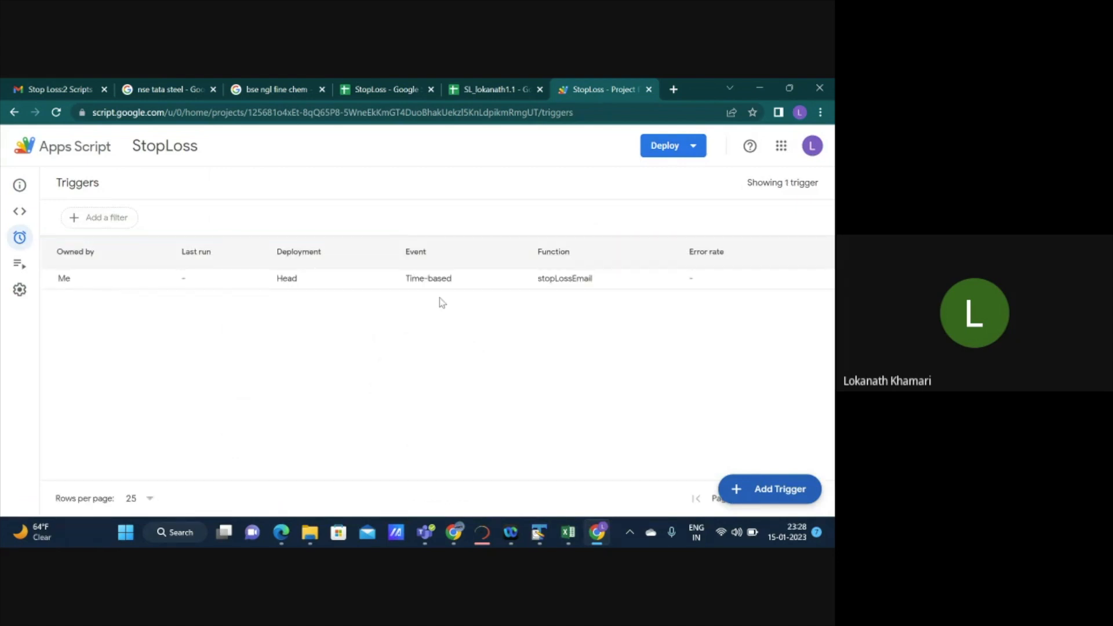
mouse_move(477, 279)
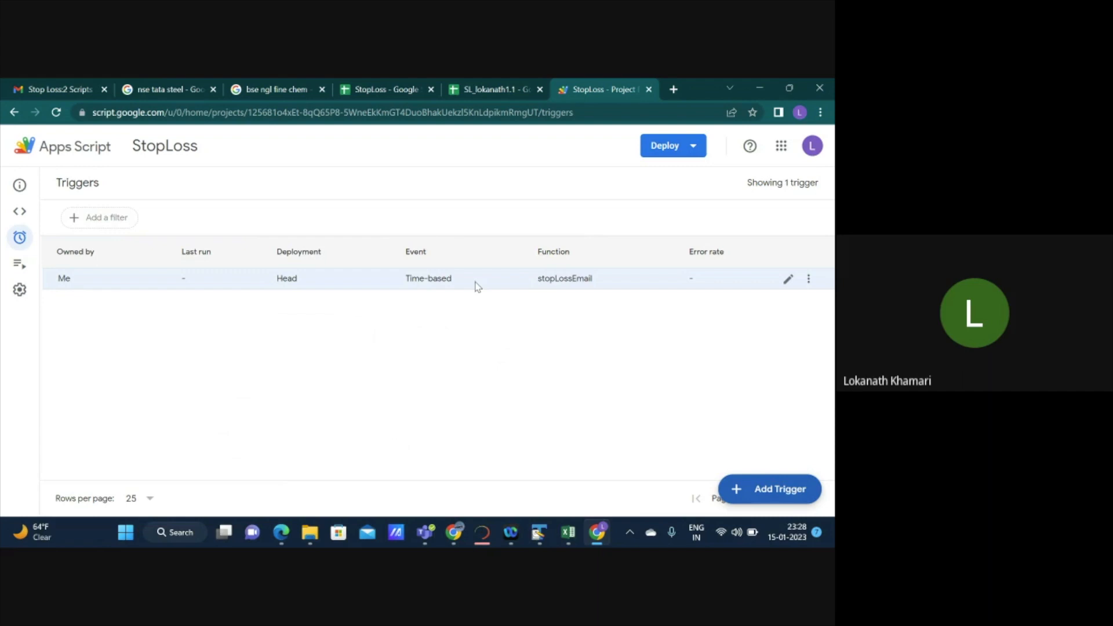
Return to the Gmail tab showing the Stop Loss:2 Scripts alert.
click(45, 84)
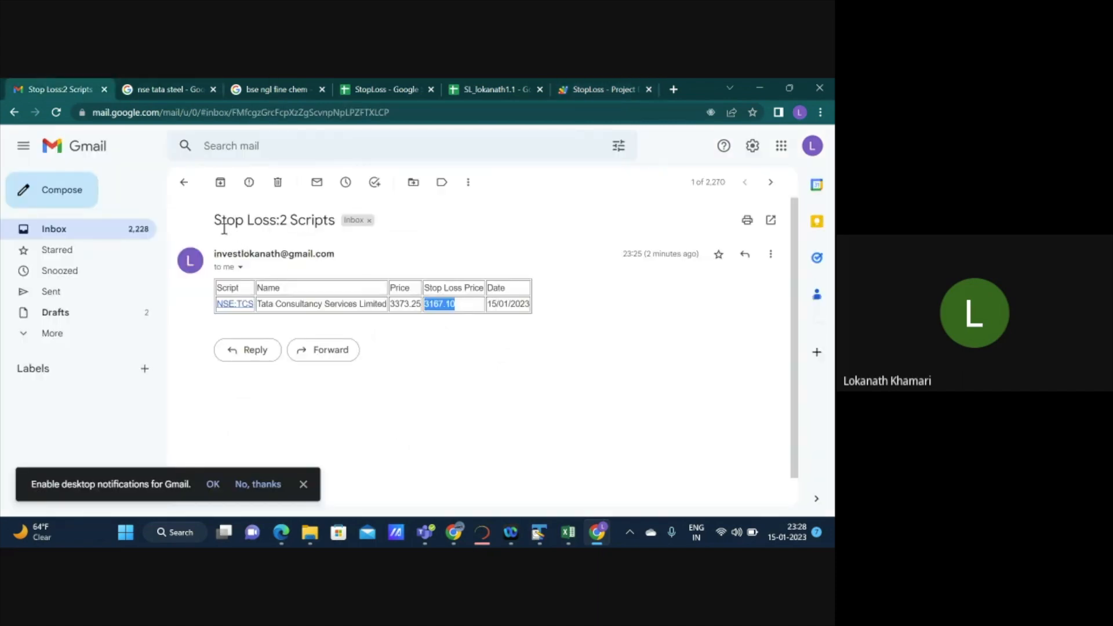
click(184, 181)
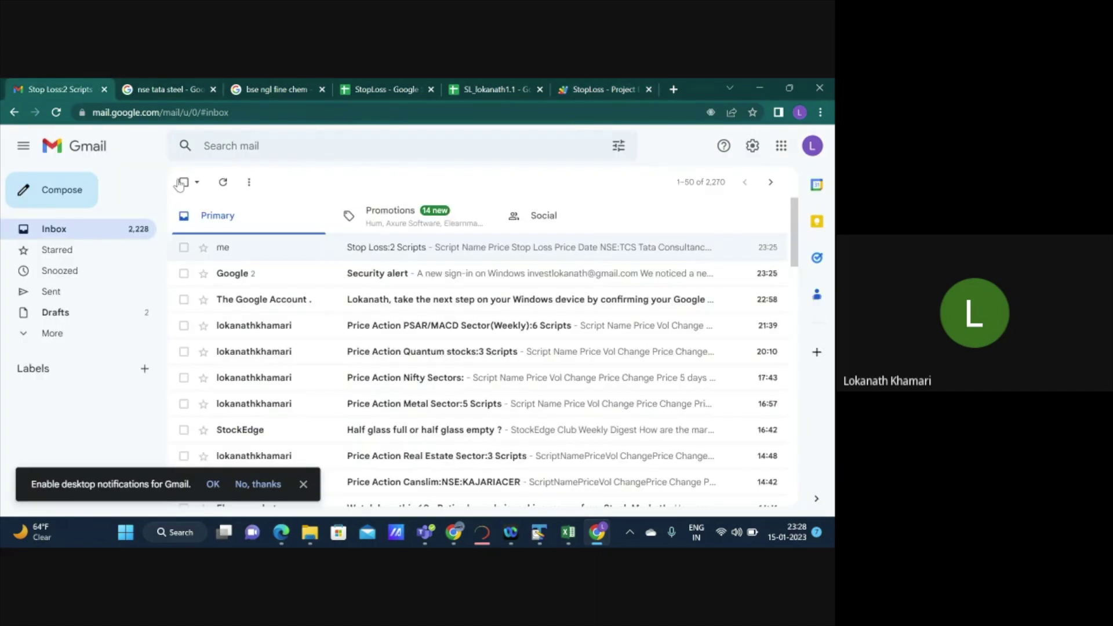
click(604, 87)
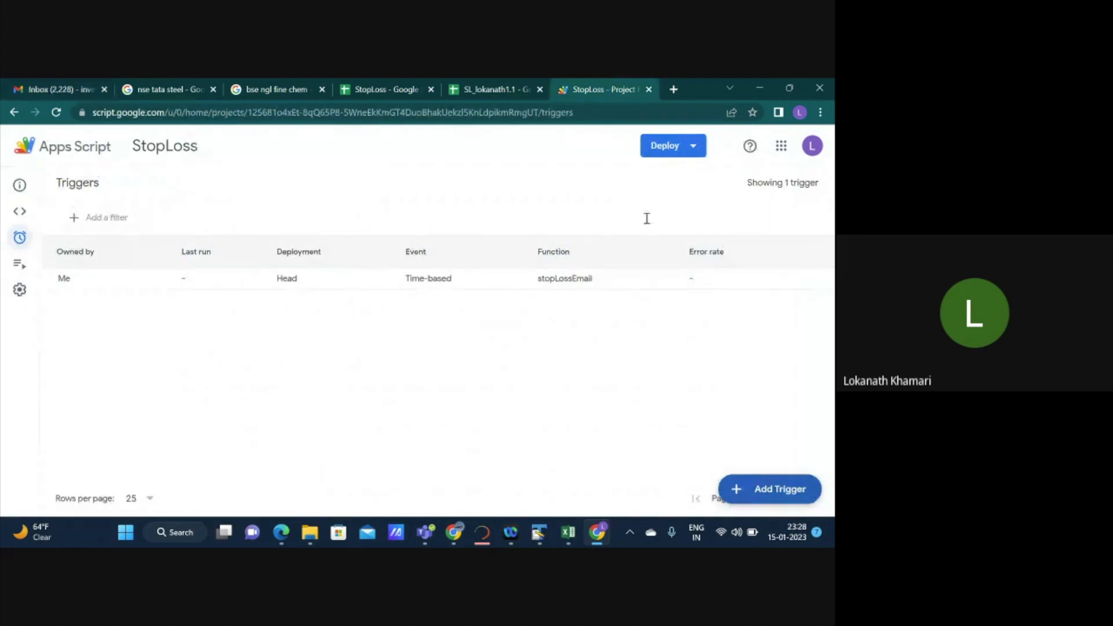
key(alt+Tab)
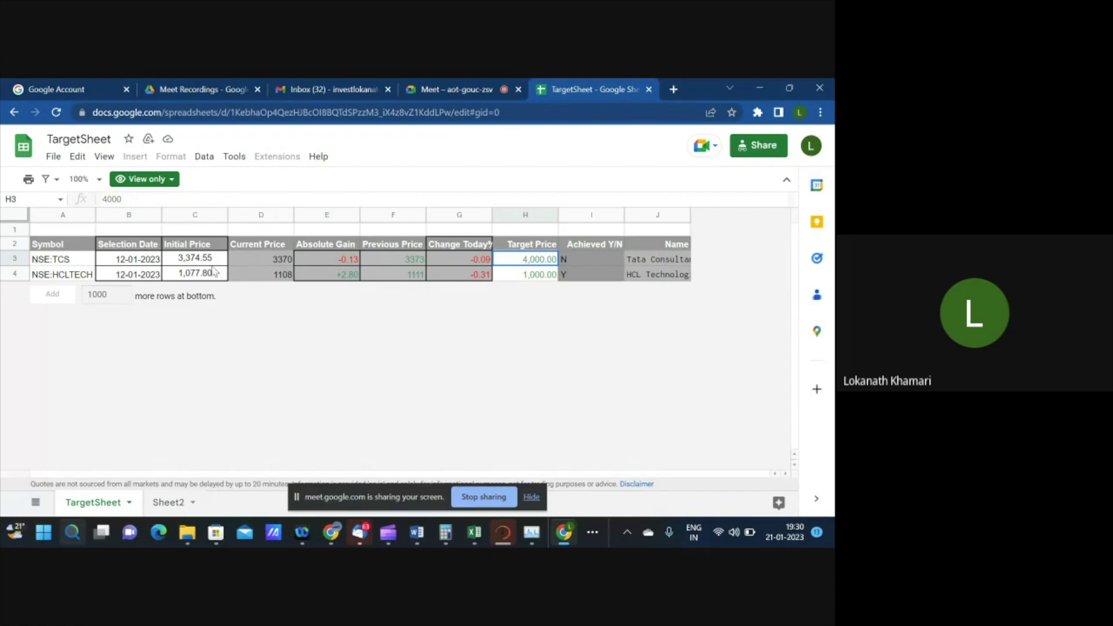
click(194, 266)
key(Left)
key(Left)
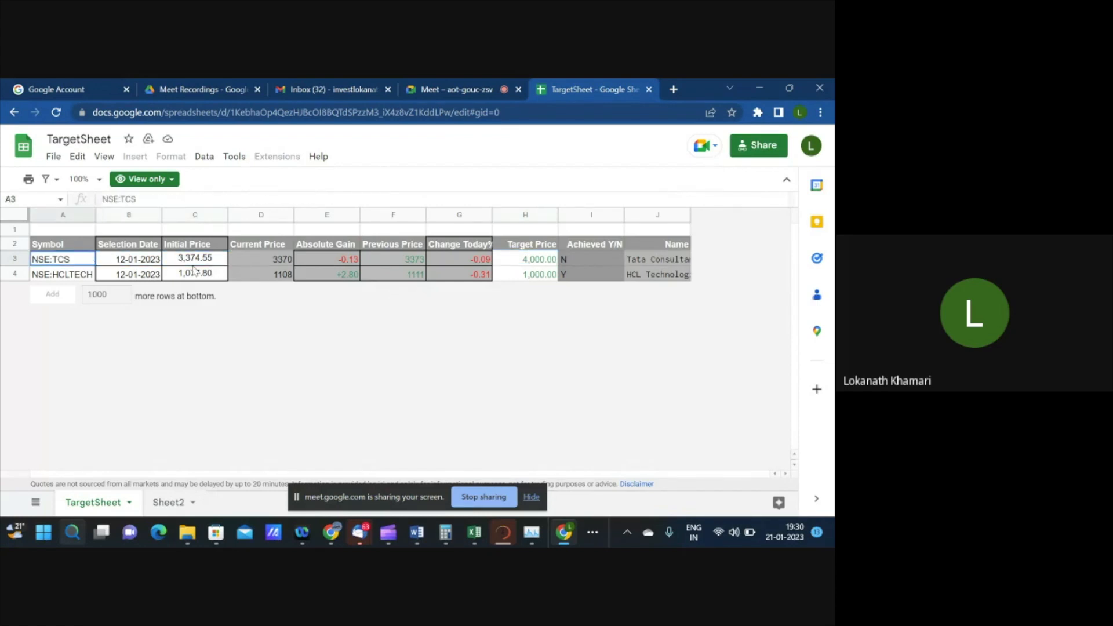
key(Right)
key(Right)
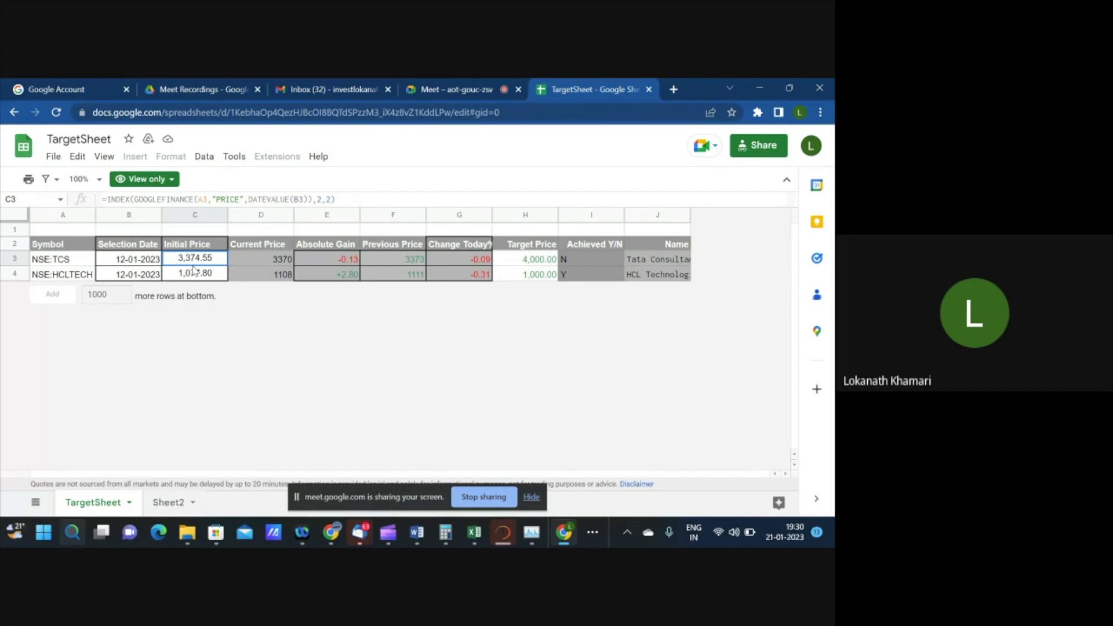
key(Left)
key(Left)
key(Down)
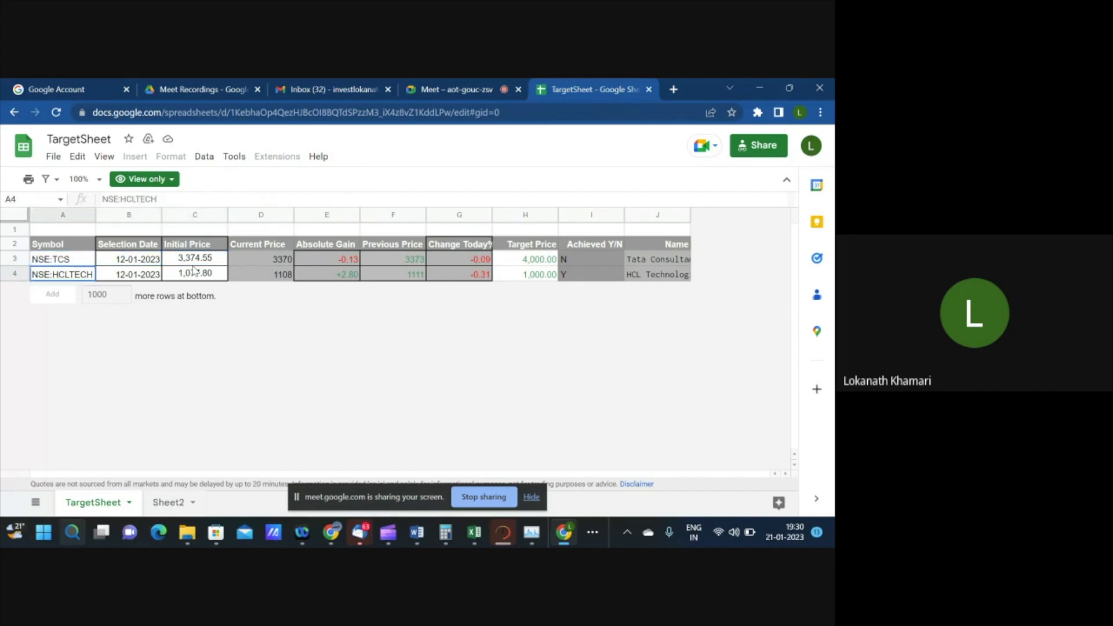
key(Up)
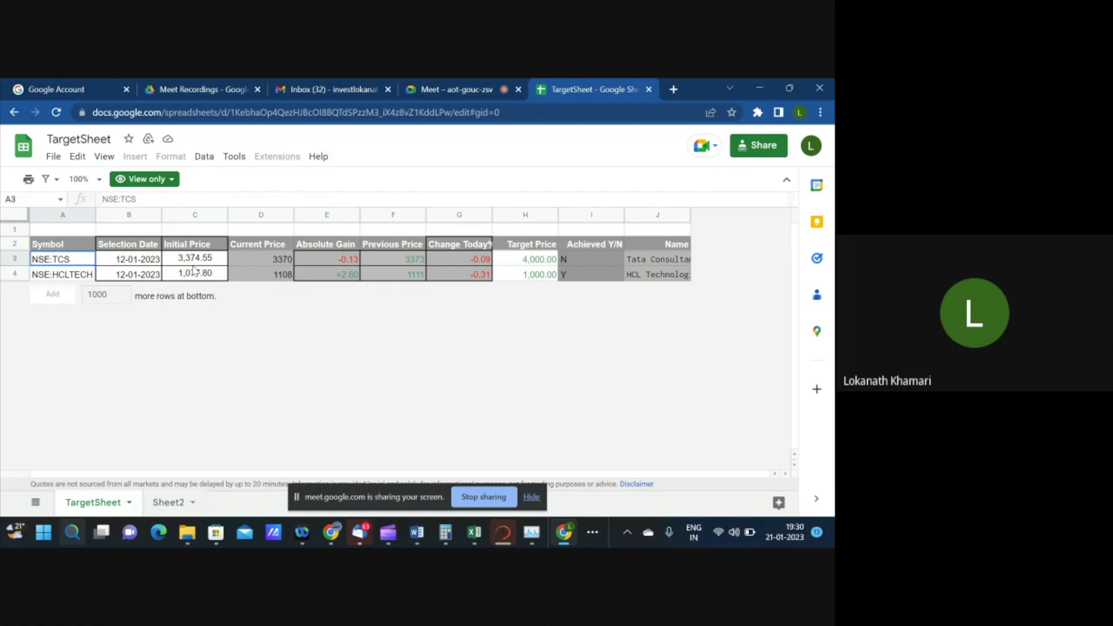
key(Right)
key(Right)
key(Right)
key(Right)
key(Right)
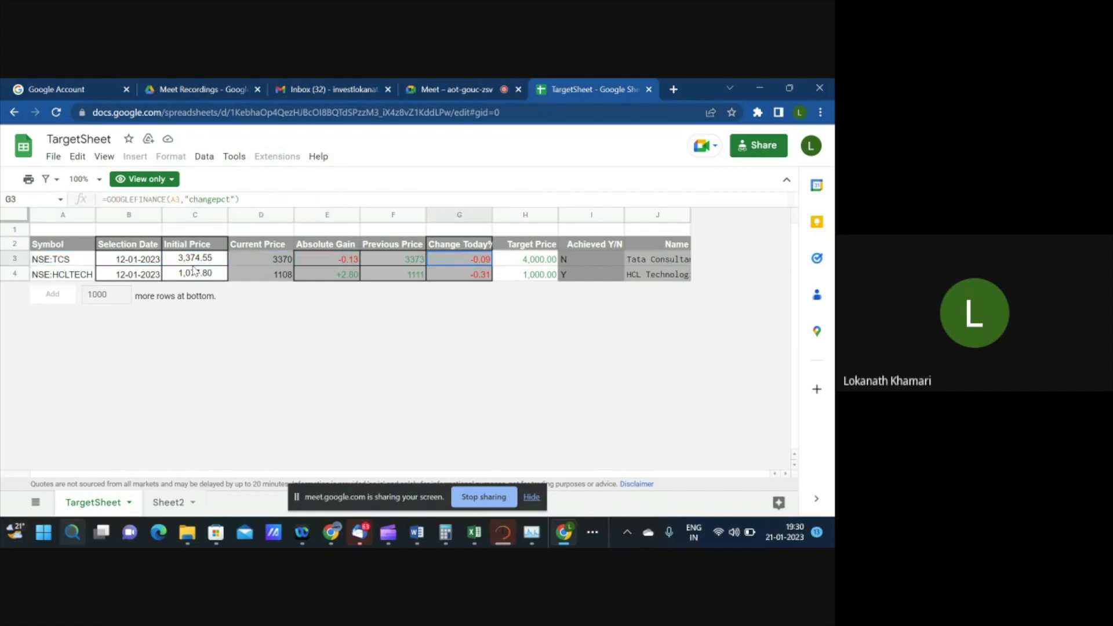
key(Right)
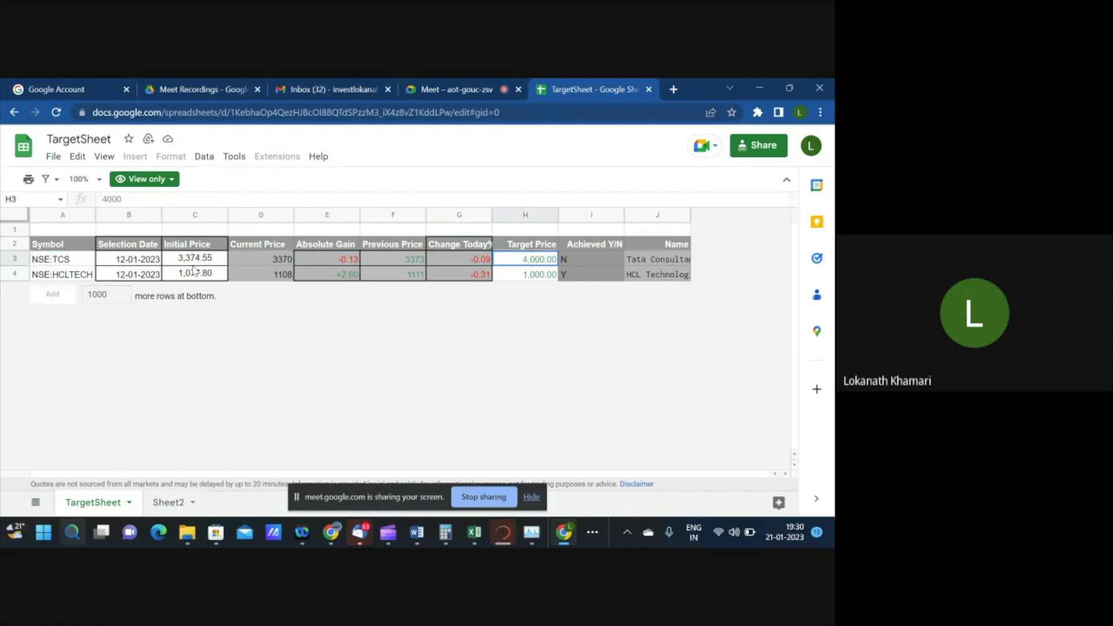